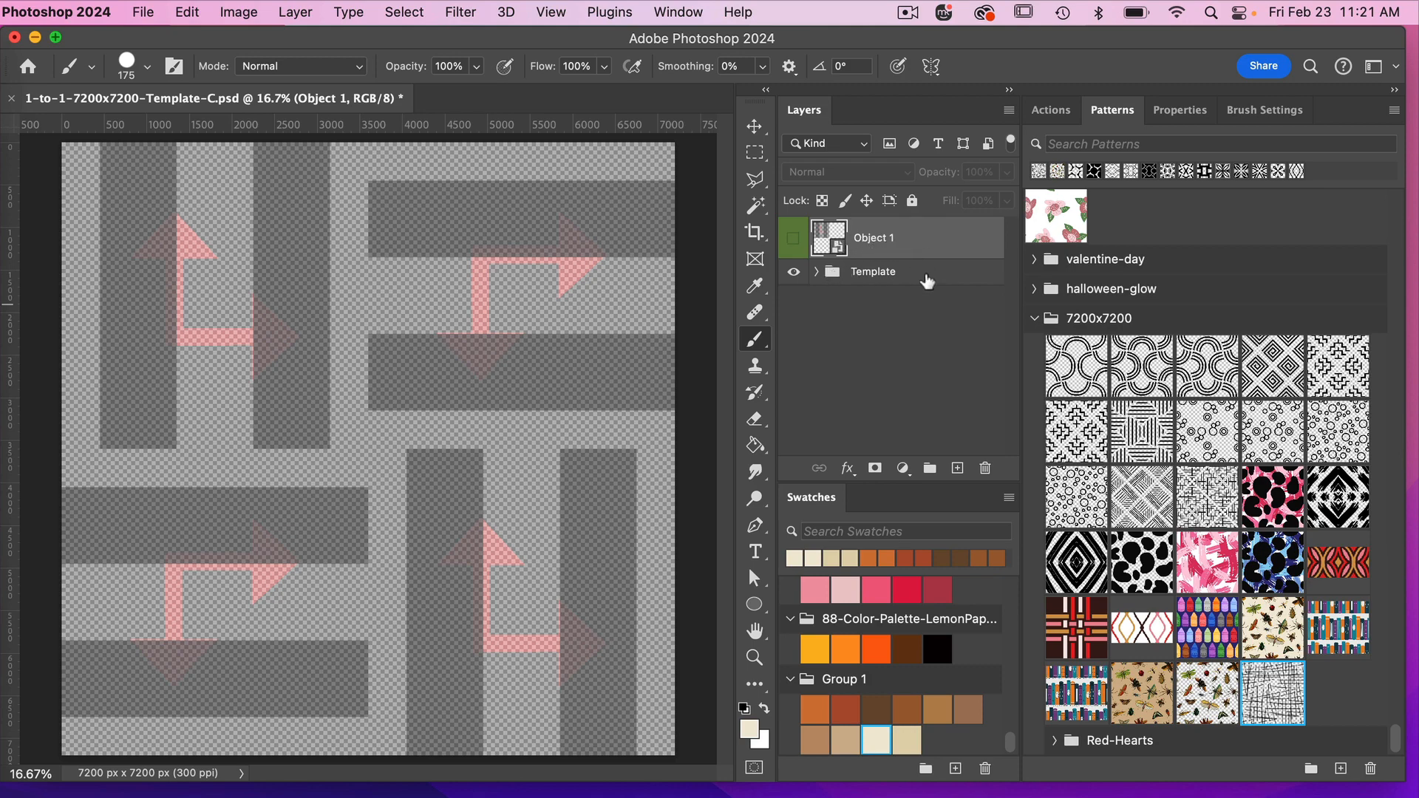
Step: Open the Object 1 smart object's contents and hide the red arrow reference layer beneath the repeat groups
{"action": "left_click", "coordinate": [817, 272]}
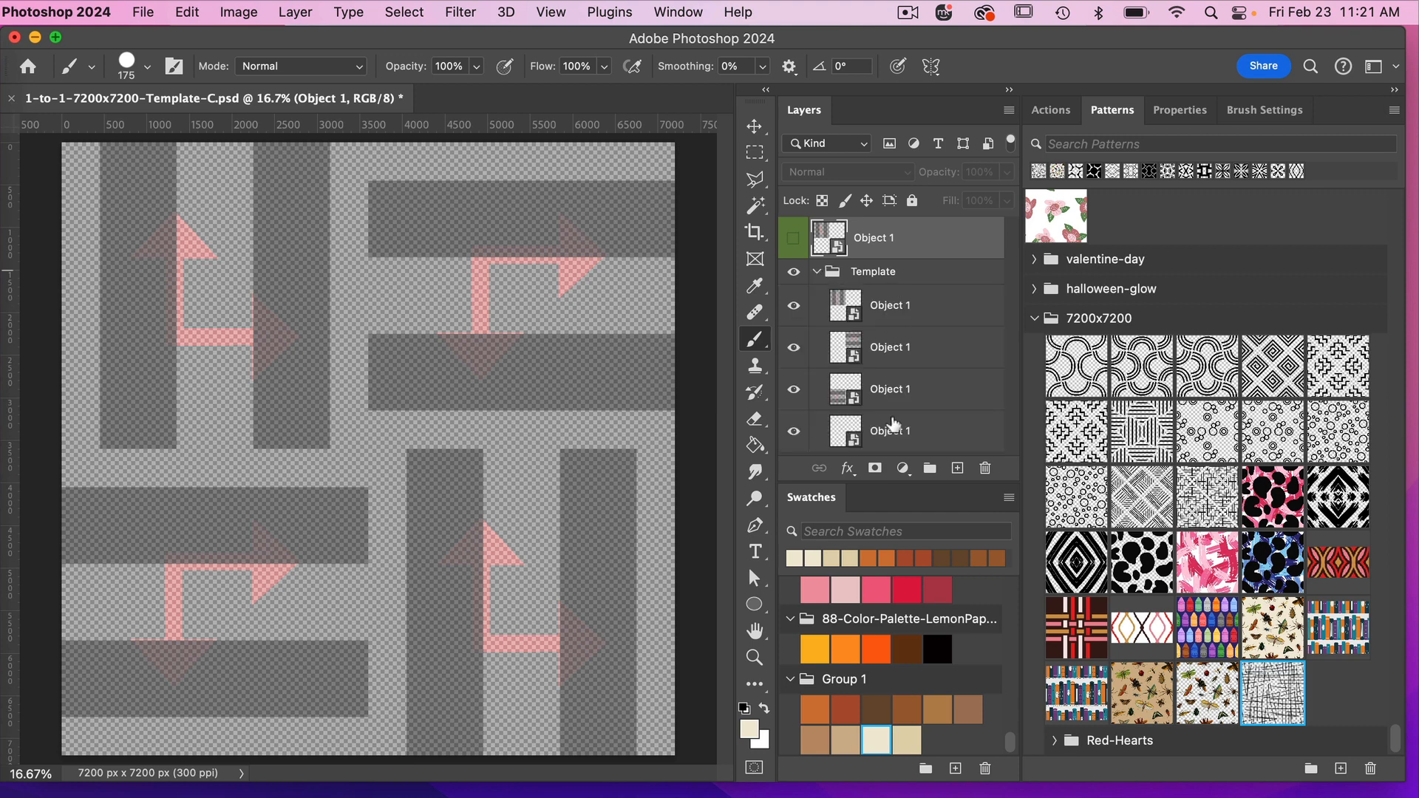
{"action": "left_click", "coordinate": [816, 272]}
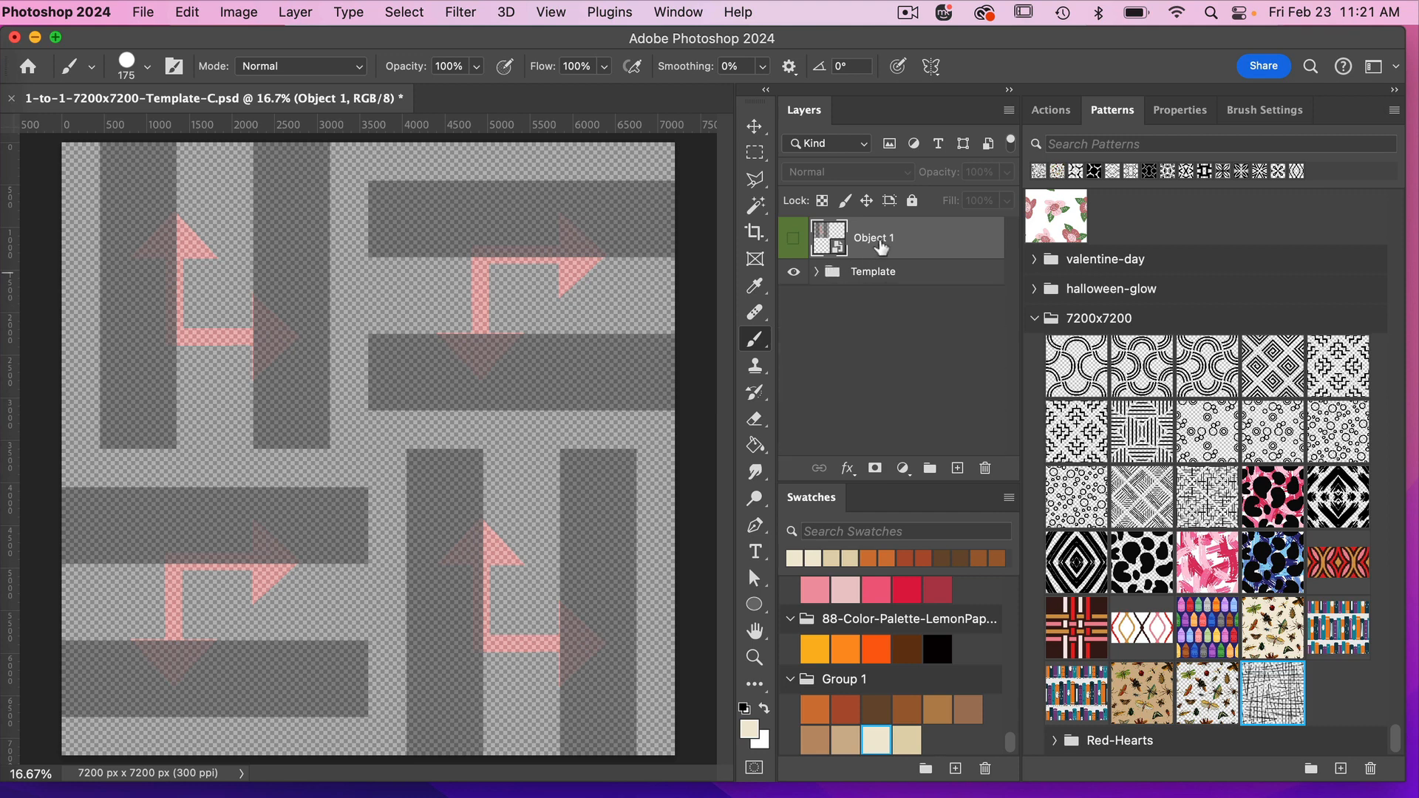
{"action": "double_click", "coordinate": [839, 250]}
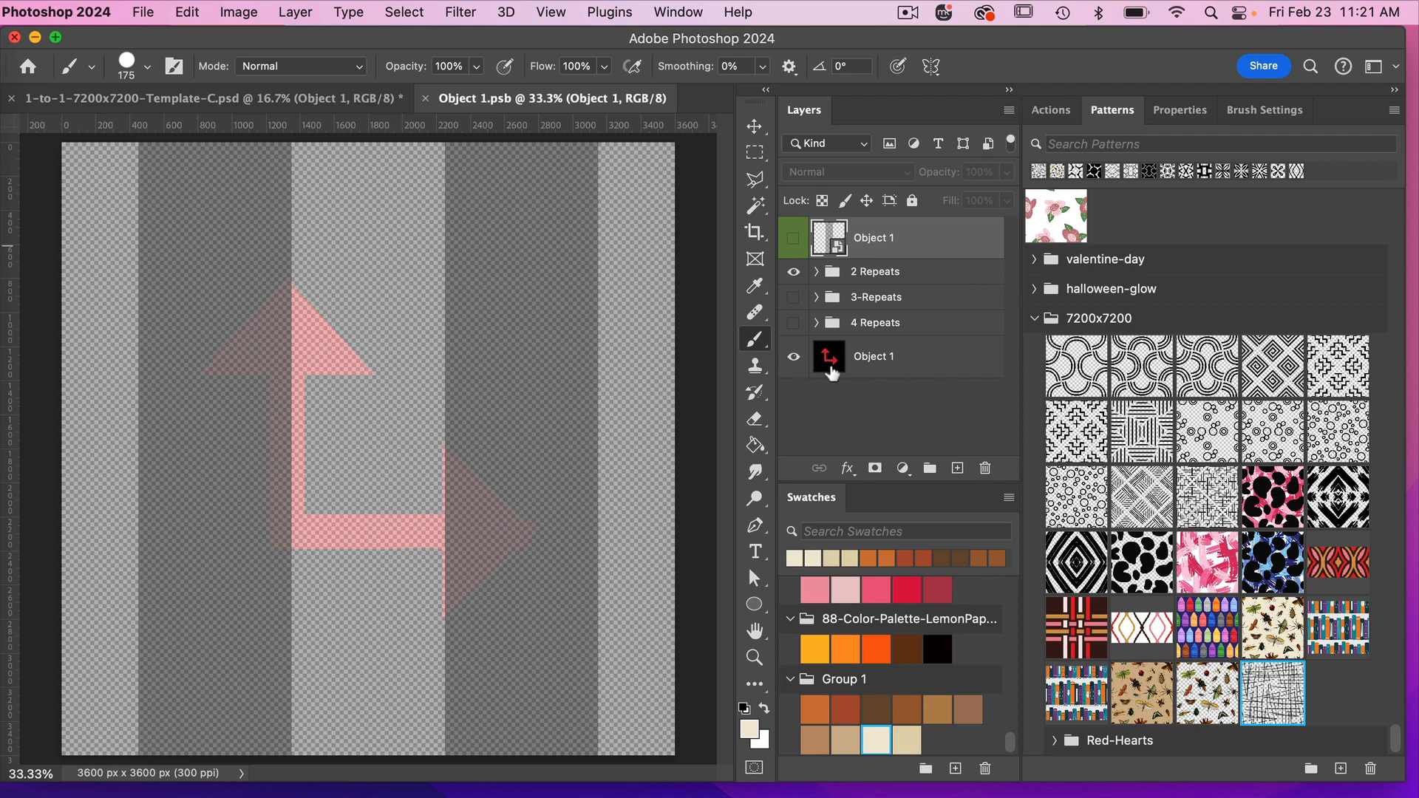
{"action": "left_click", "coordinate": [793, 358]}
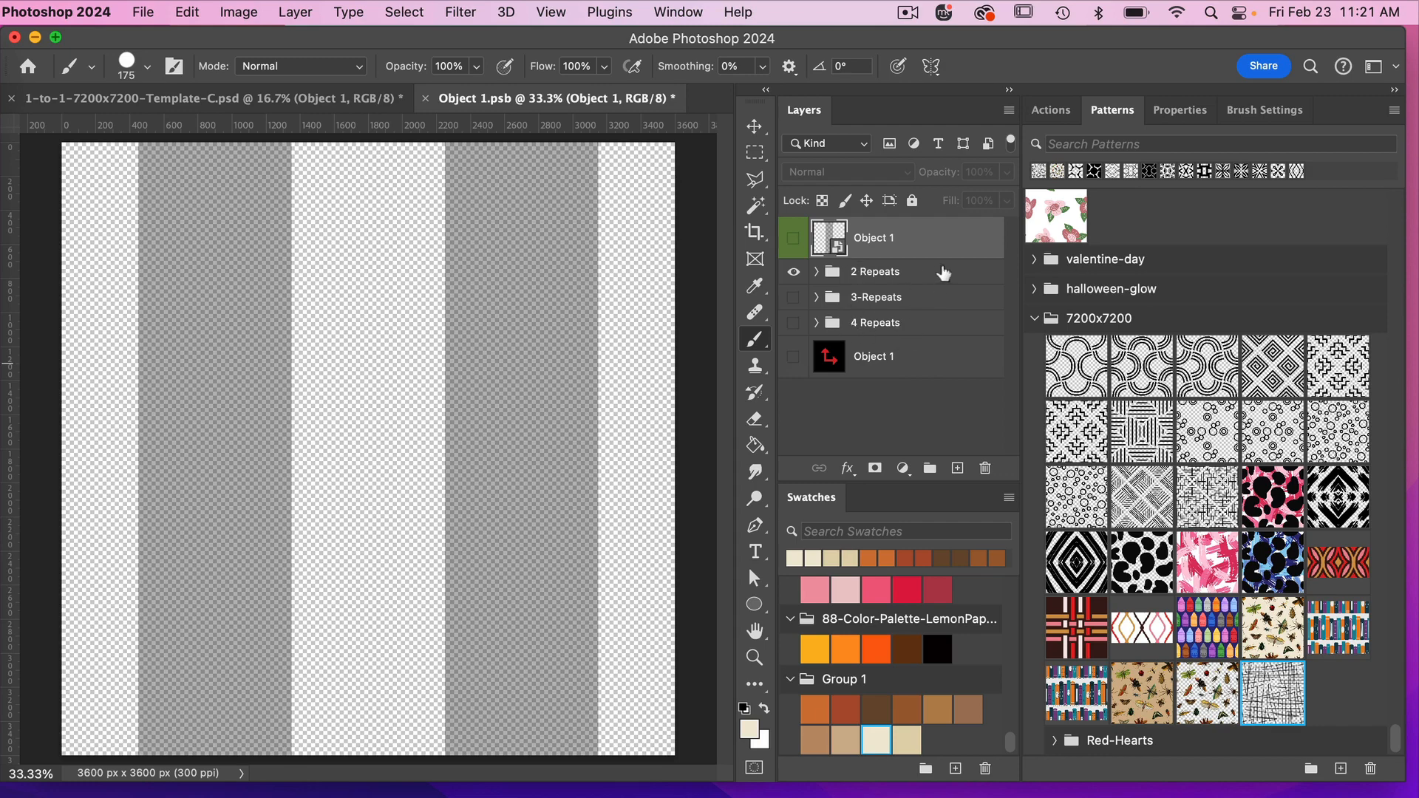
Step: Preview the 3-Repeats and 4 Repeats groups one at a time, ending with only the 2 Repeats group shown
{"action": "left_click", "coordinate": [793, 272]}
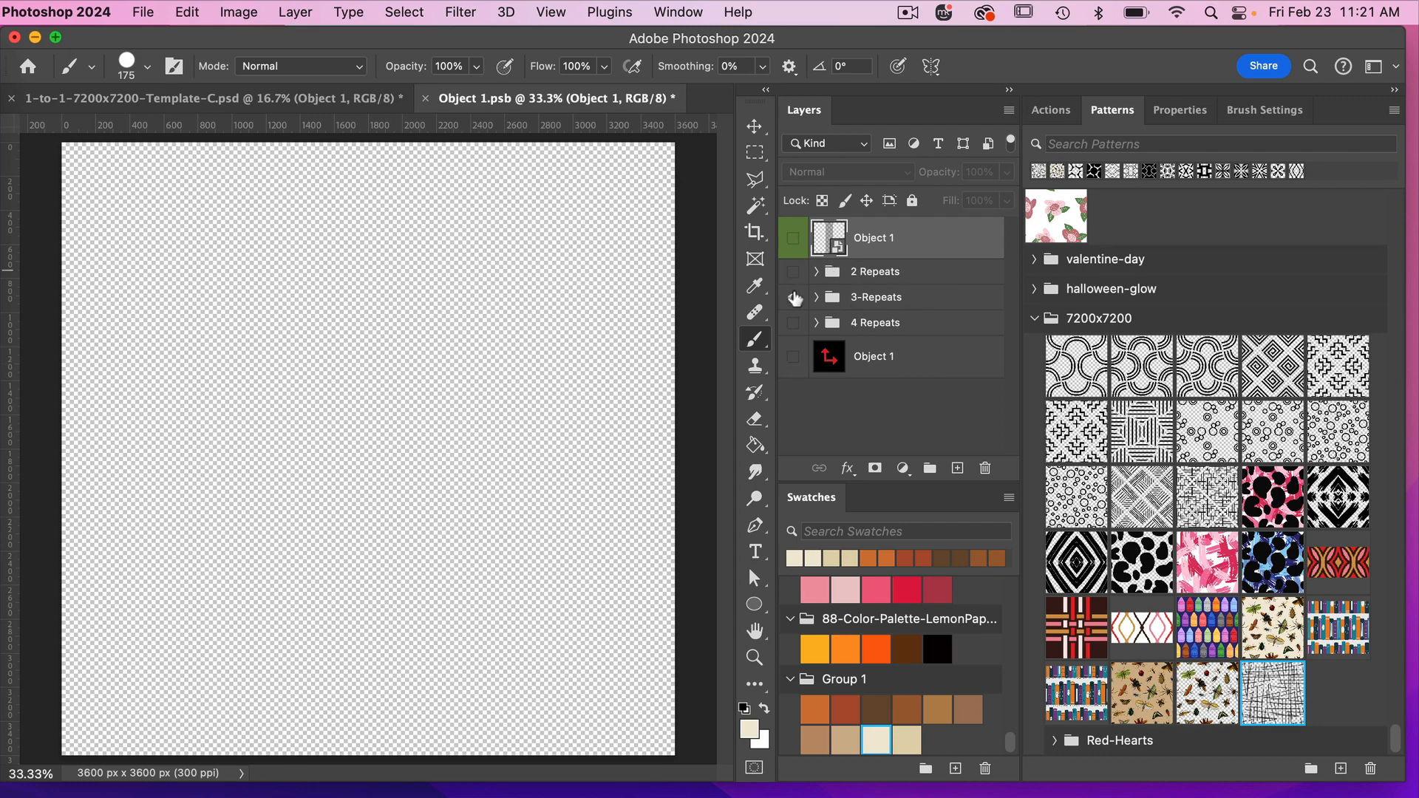
{"action": "left_click", "coordinate": [793, 297]}
{"action": "left_click", "coordinate": [793, 297]}
{"action": "left_click", "coordinate": [793, 323]}
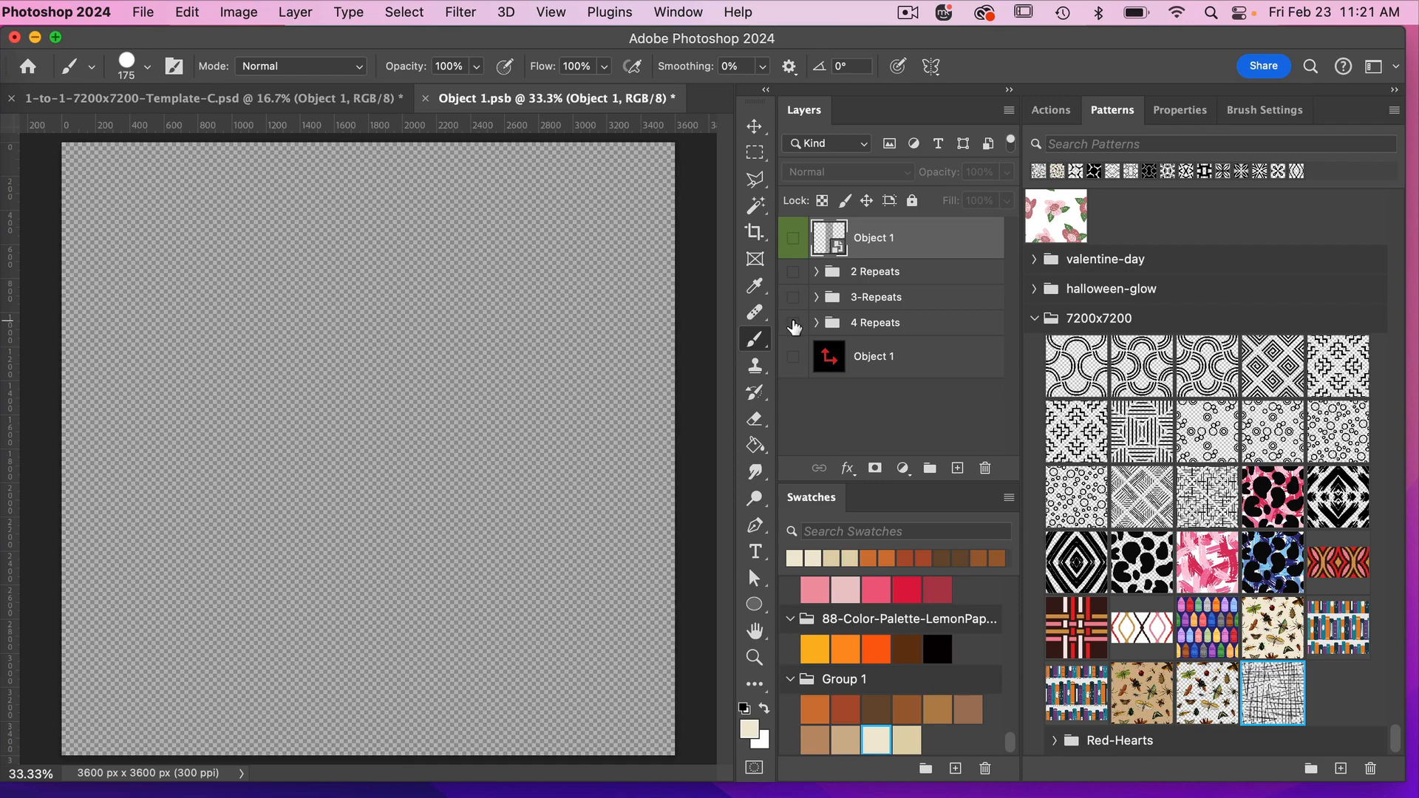
{"action": "left_click", "coordinate": [793, 323]}
{"action": "left_click", "coordinate": [793, 271]}
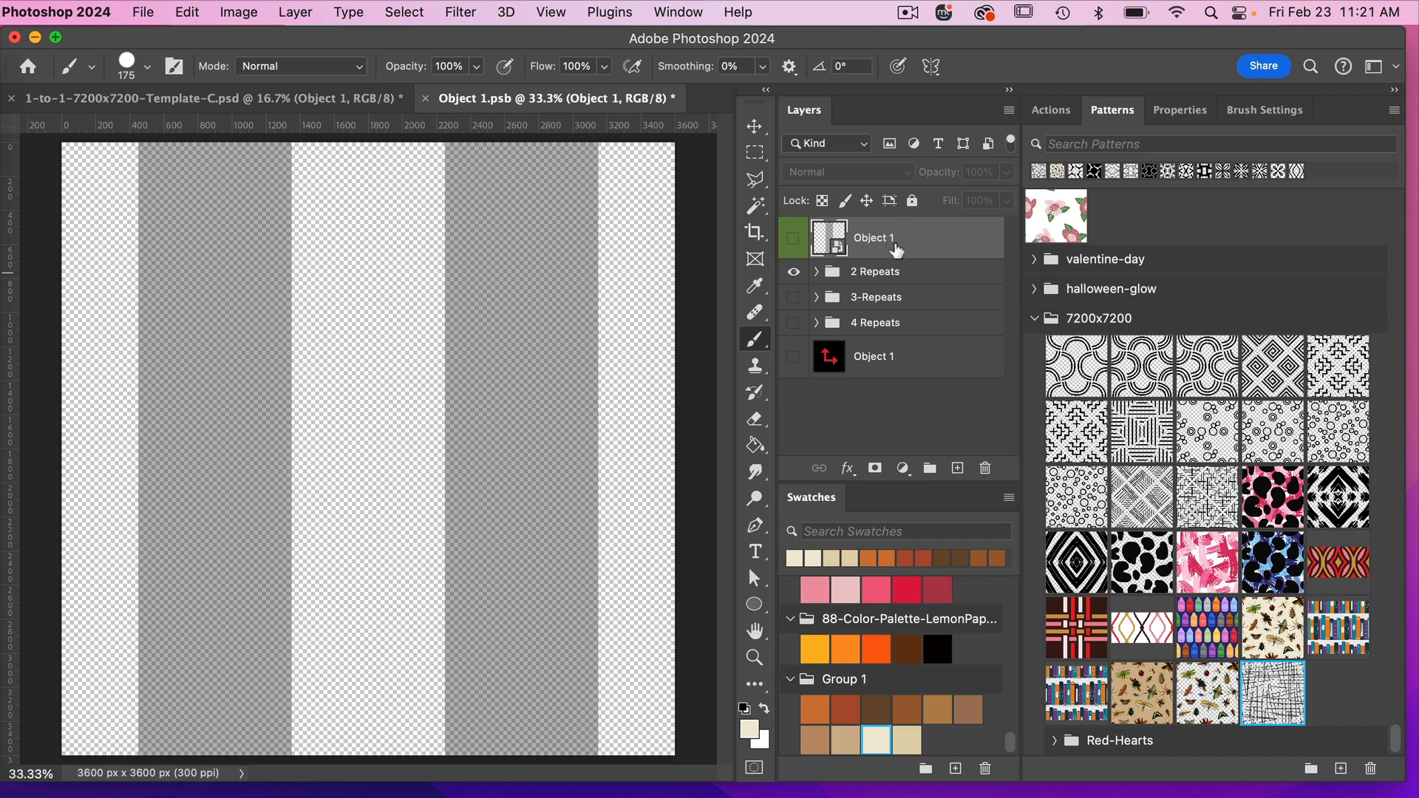
Step: Open the nested Object 1 smart object and show only the 3 Repeat - reference layer beneath Layer 2
{"action": "double_click", "coordinate": [839, 250]}
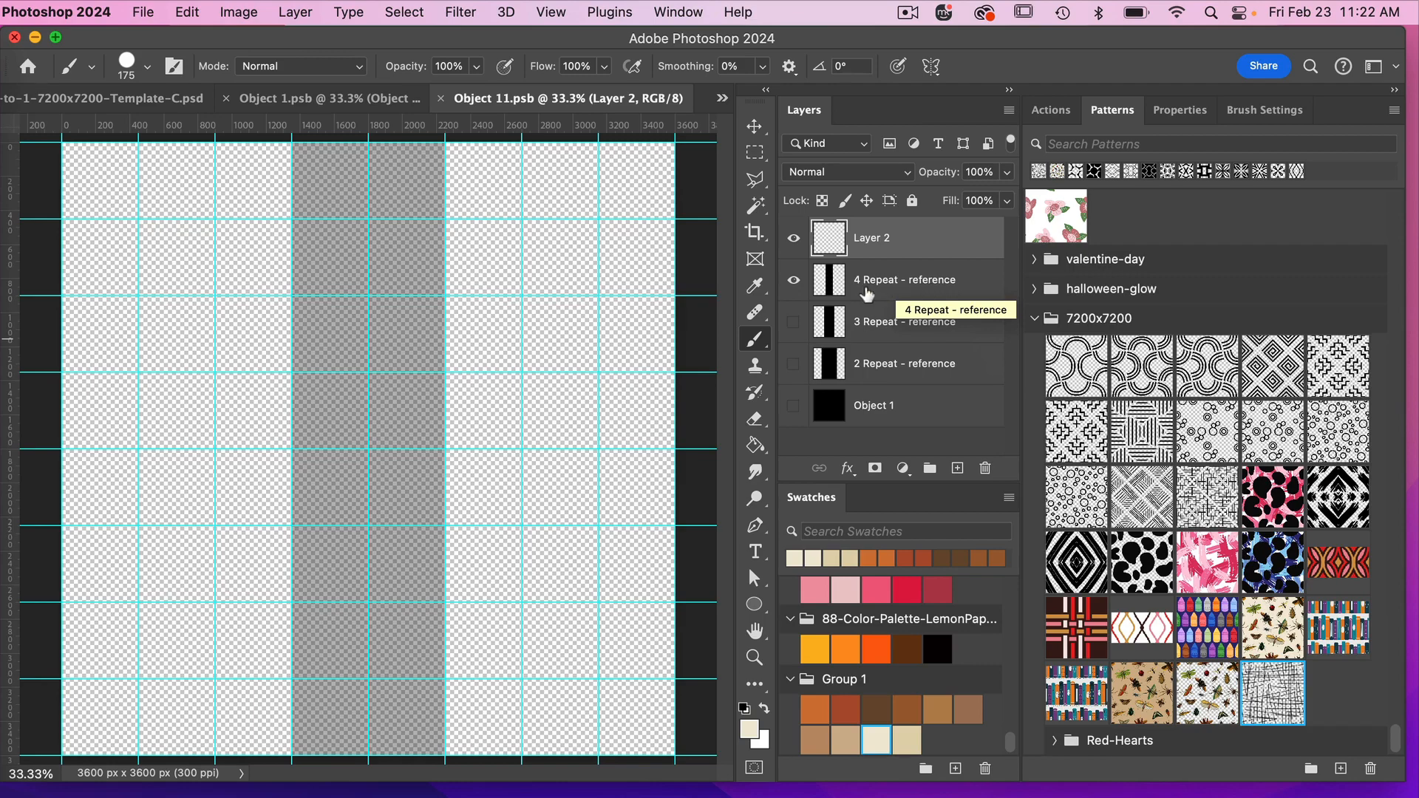
{"action": "left_click", "coordinate": [793, 279]}
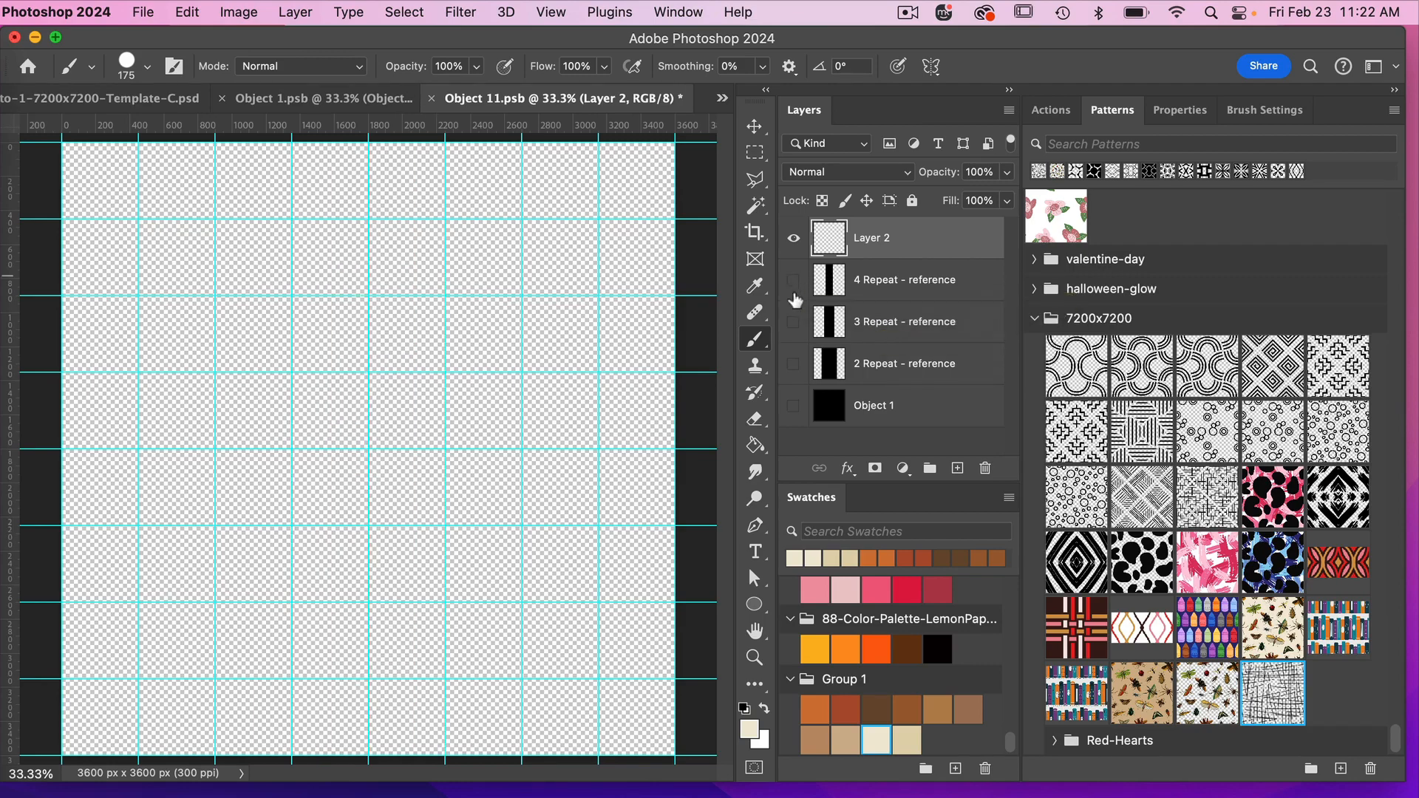
{"action": "left_click", "coordinate": [793, 321]}
{"action": "left_click", "coordinate": [793, 323]}
{"action": "left_click", "coordinate": [793, 365]}
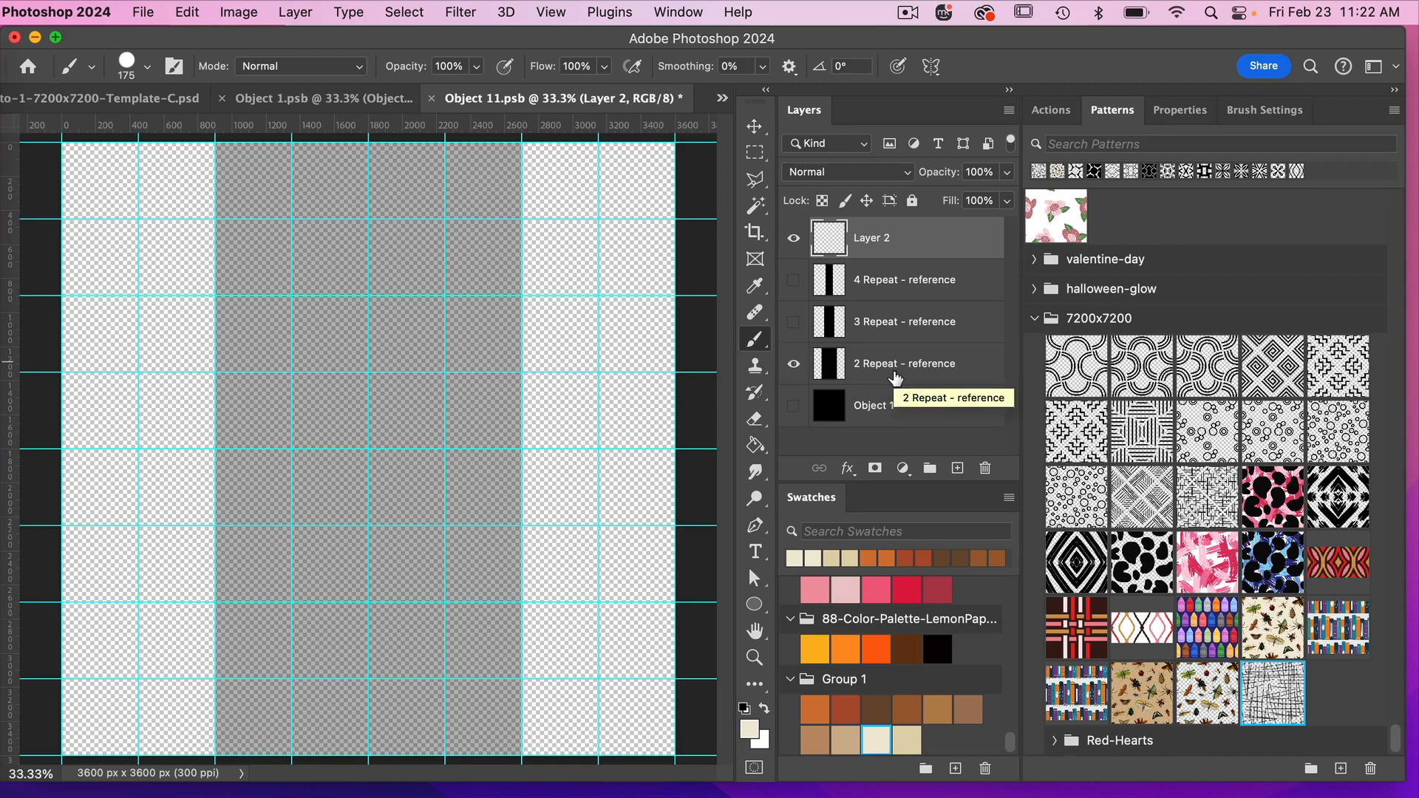
{"action": "left_click", "coordinate": [794, 364]}
{"action": "left_click", "coordinate": [794, 322]}
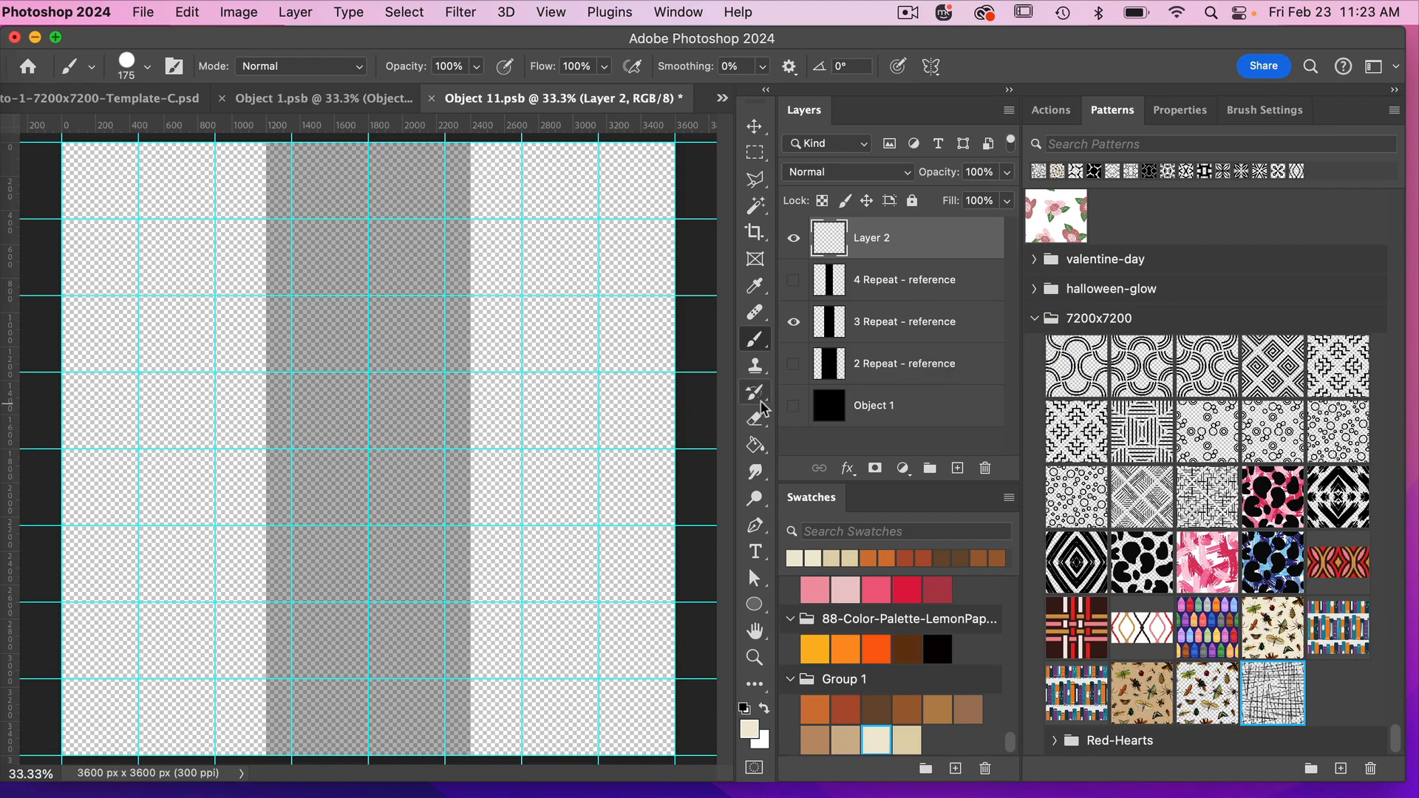
Step: Draw a vertical Pen tool line with a 150 px black stroke along the centre guide, spanning the full canvas height
{"action": "left_click", "coordinate": [752, 527]}
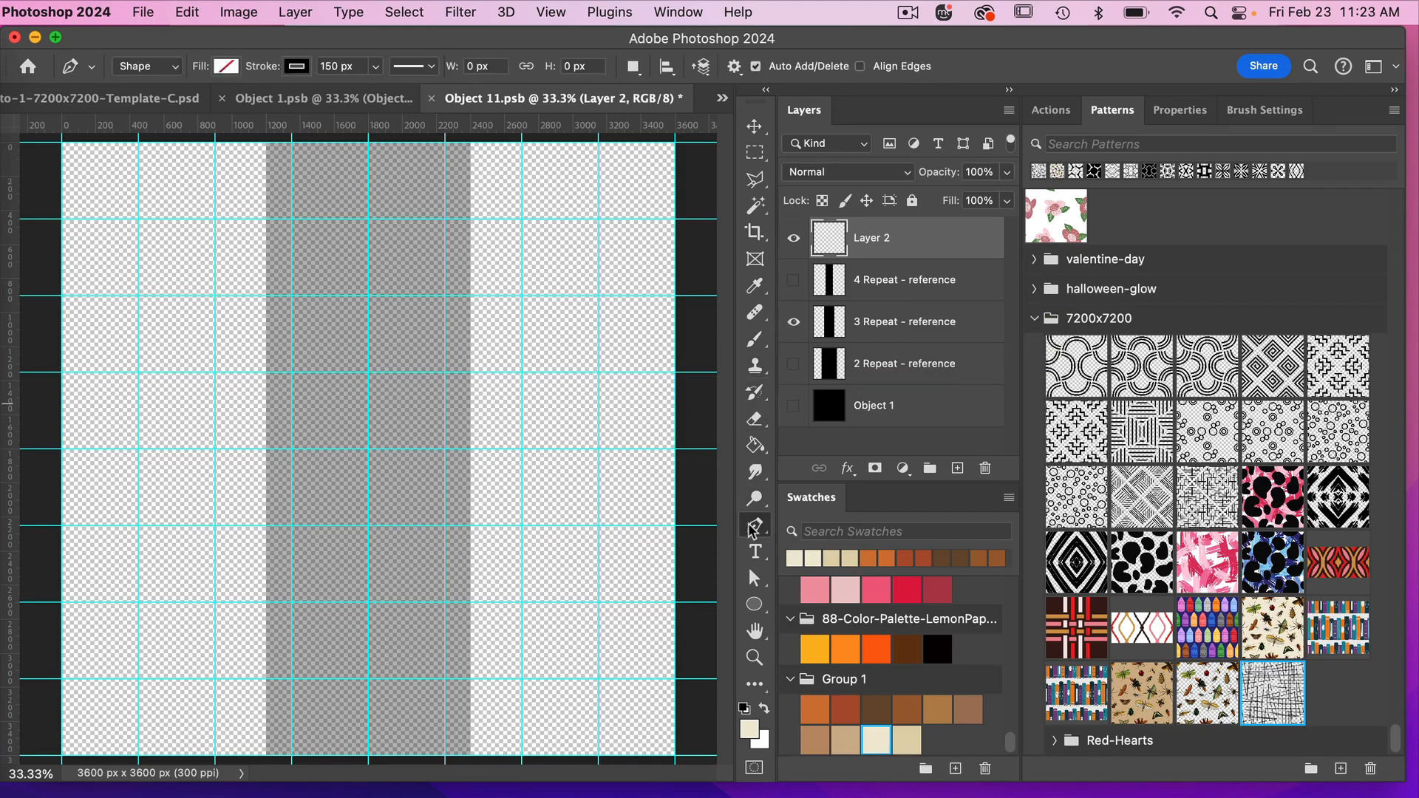
{"action": "right_click", "coordinate": [749, 525]}
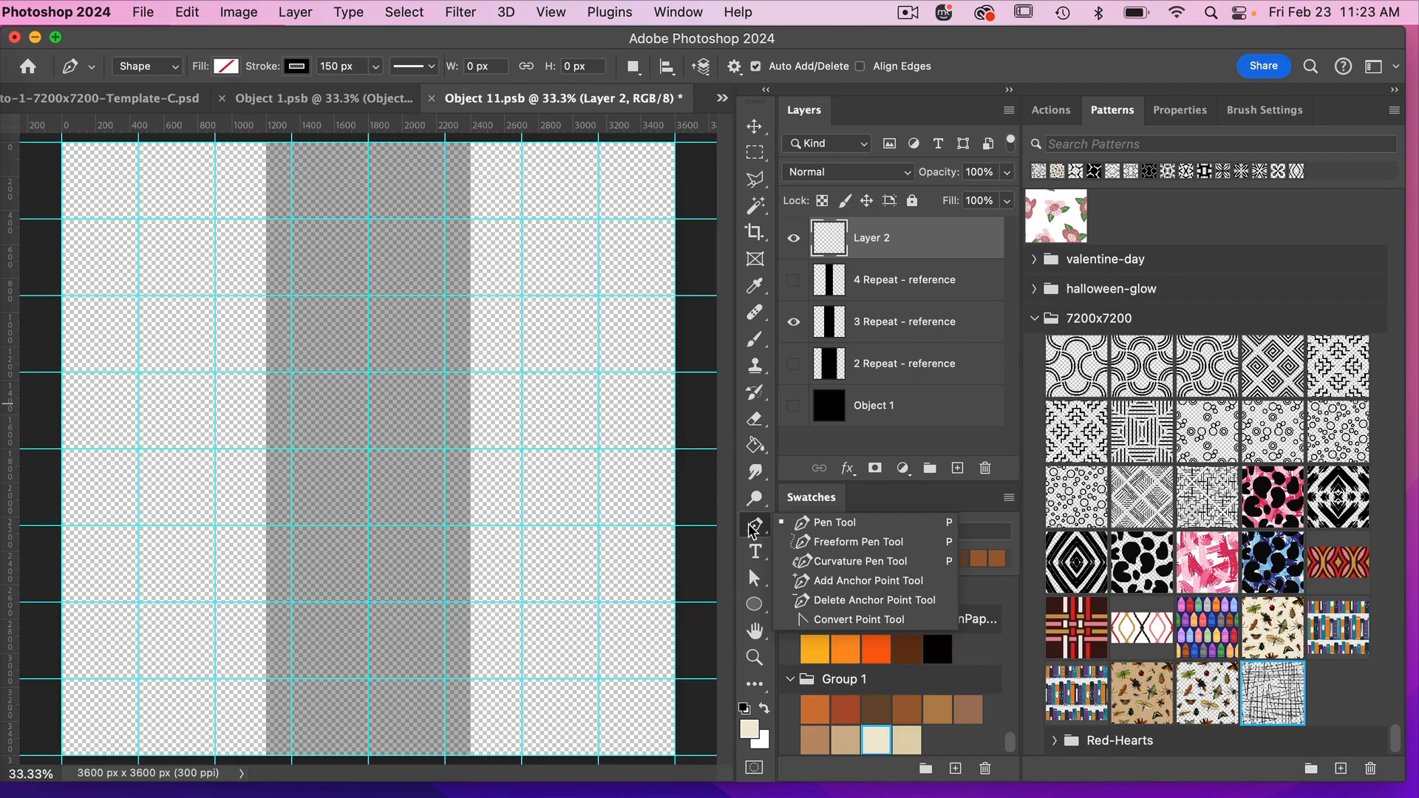
{"action": "left_click", "coordinate": [854, 523]}
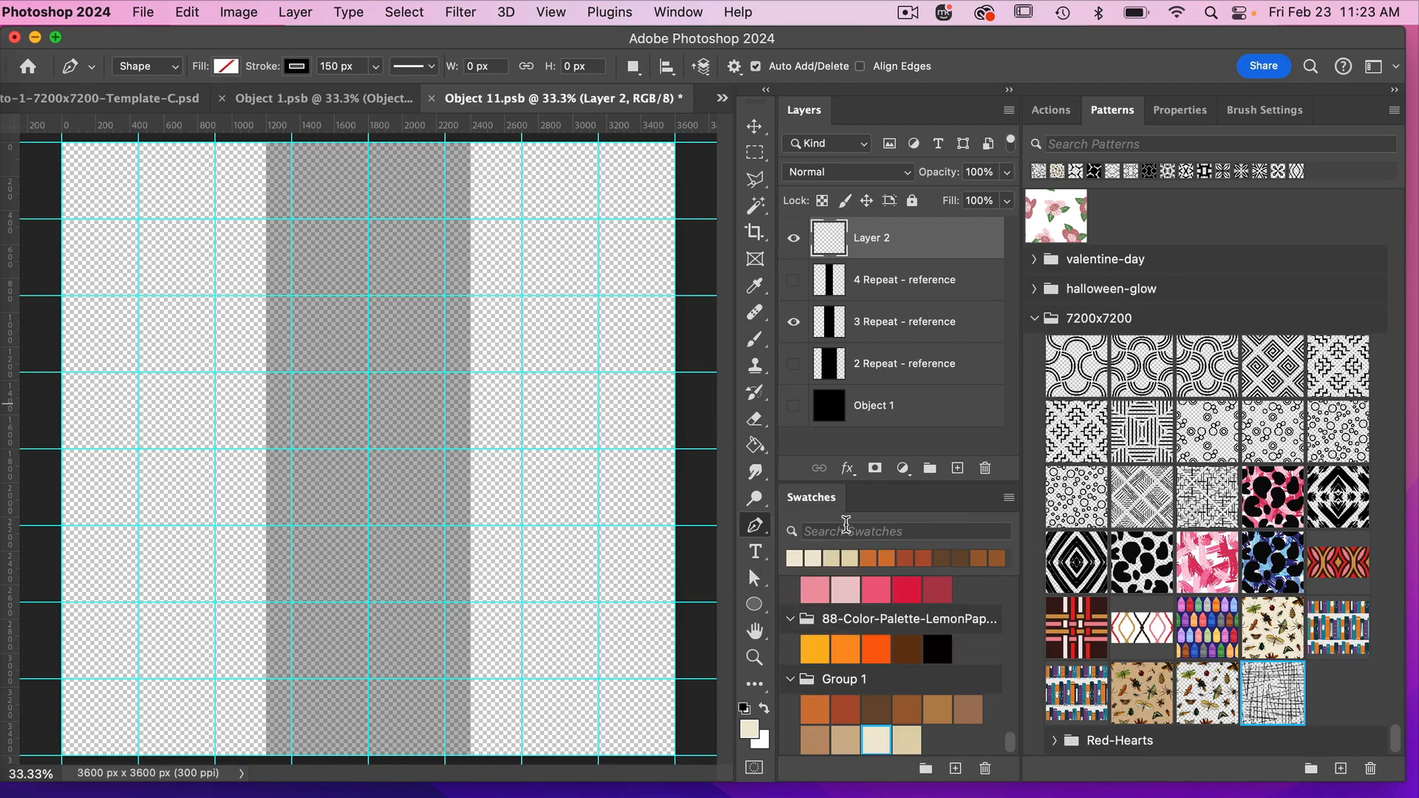
{"action": "left_click", "coordinate": [369, 144]}
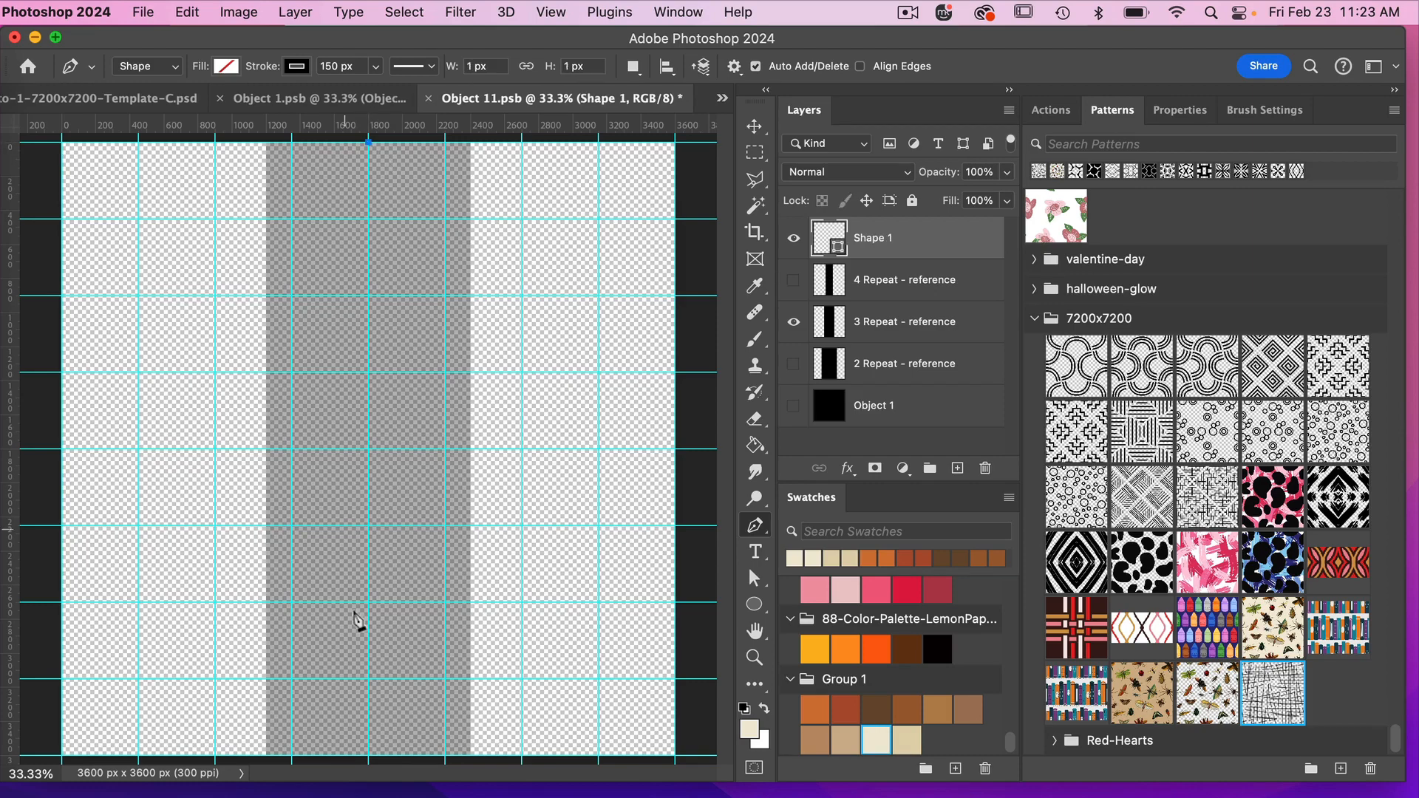
{"action": "left_click", "coordinate": [368, 756]}
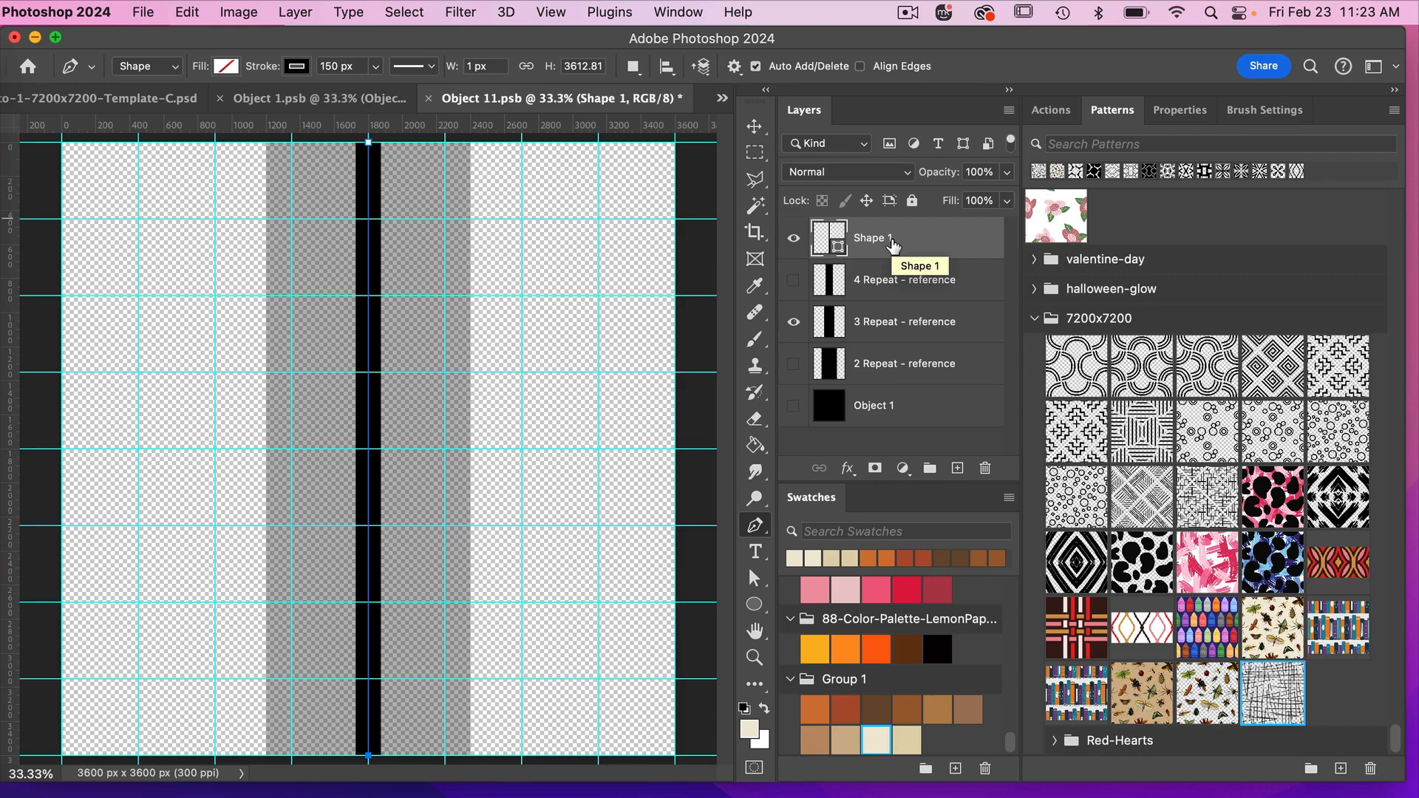
{"action": "key", "text": "Escape"}
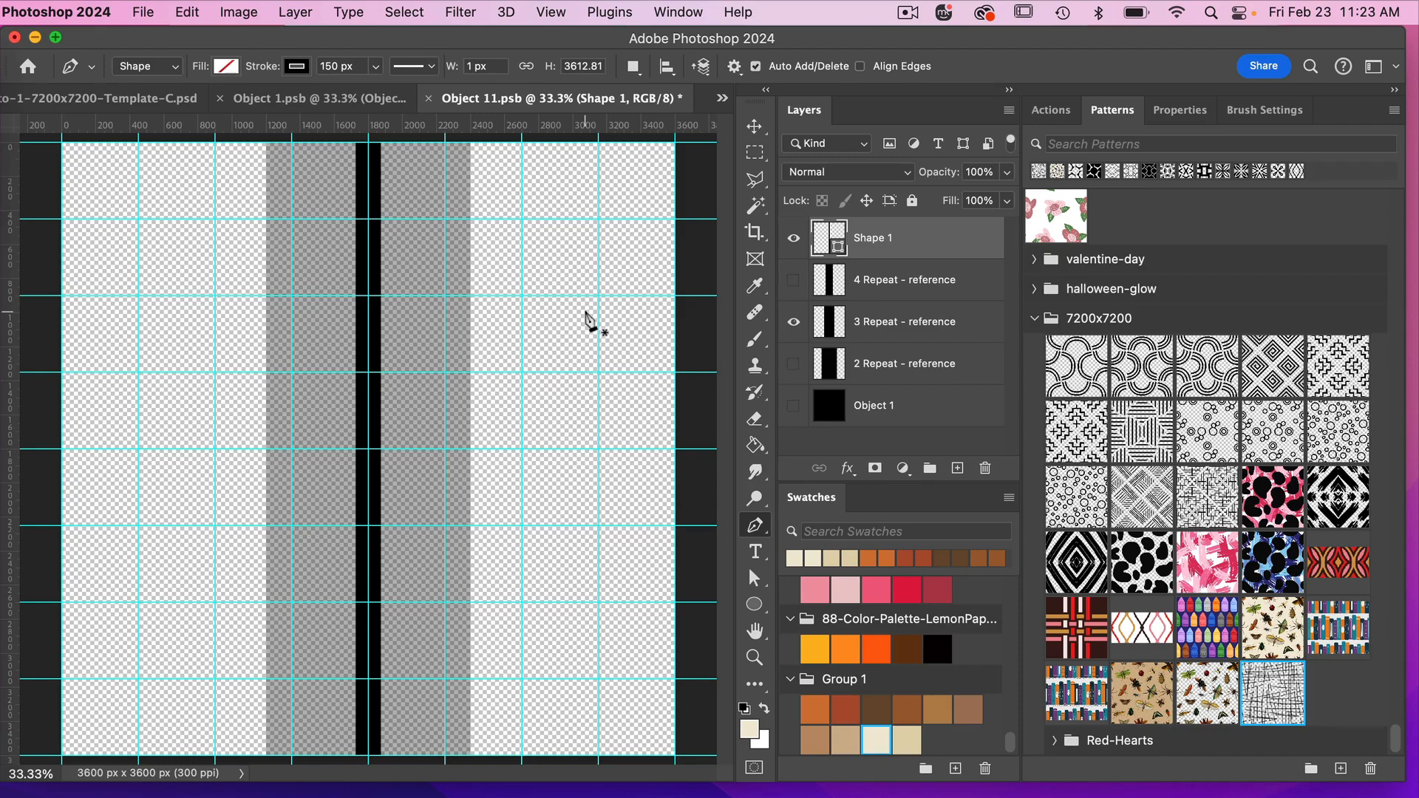
Step: Duplicate the vertical line, offset the copy to the right, and centre both lines as a pair on the middle guide
{"action": "key", "text": "super+j"}
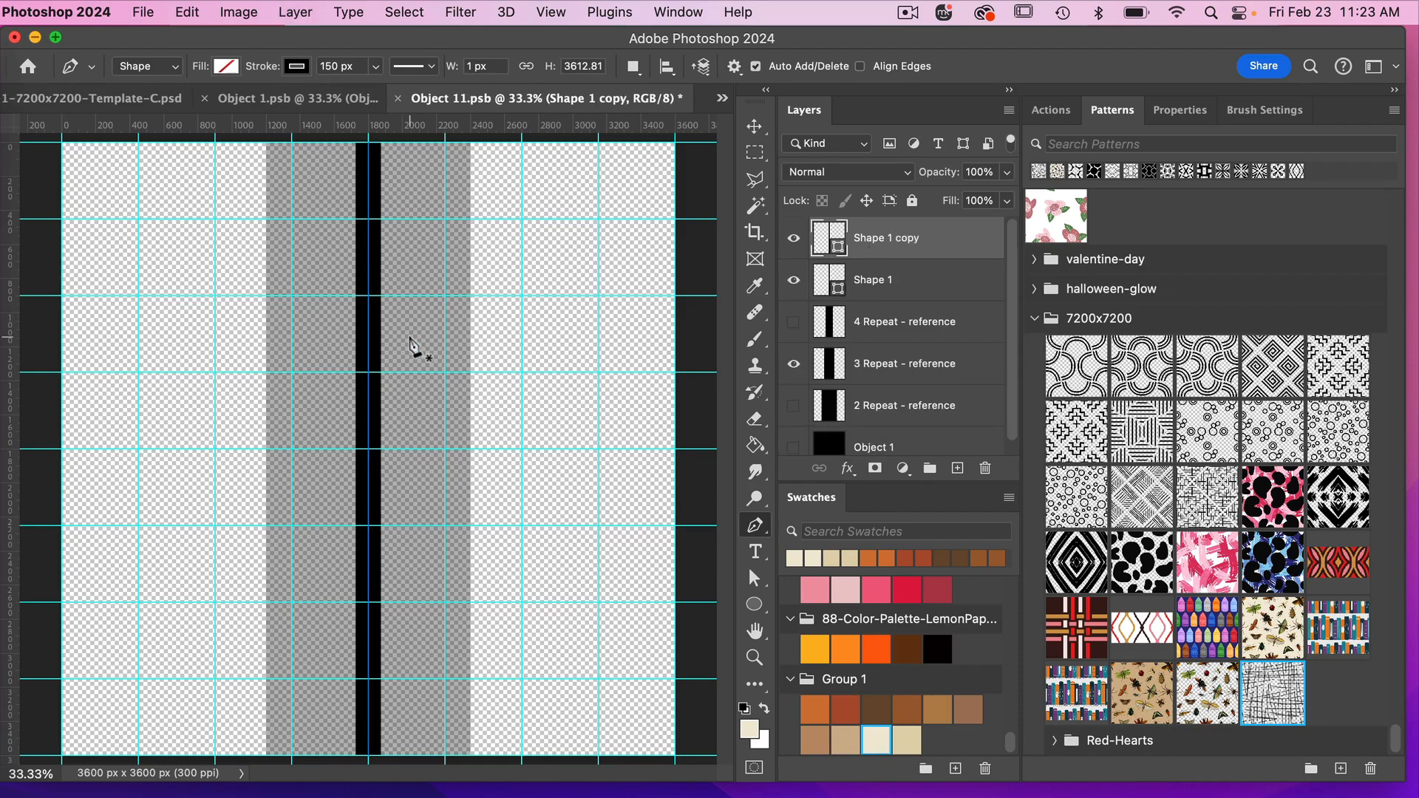
{"action": "left_click", "coordinate": [753, 127]}
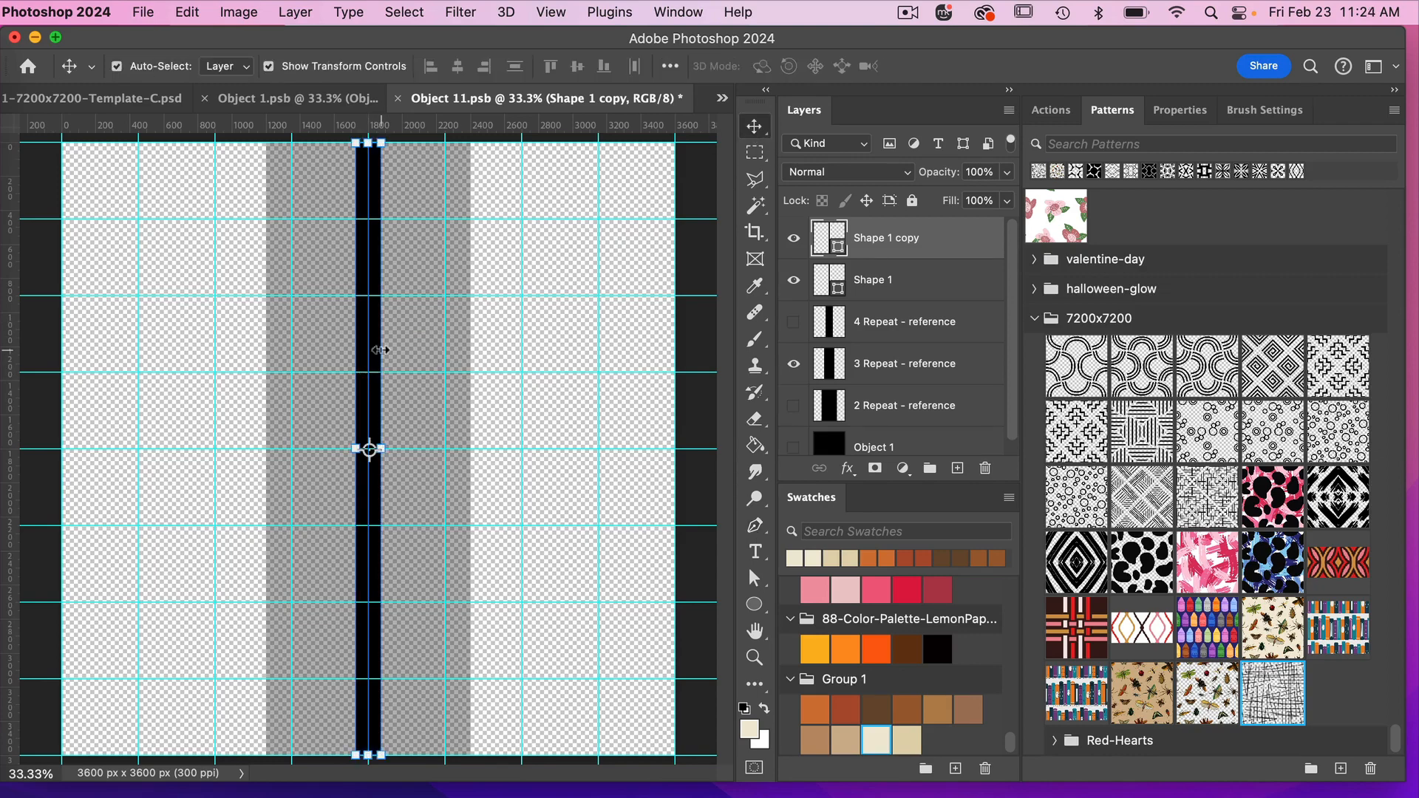
{"action": "left_click_drag", "start_coordinate": [377, 357], "coordinate": [434, 358]}
{"action": "left_click", "coordinate": [369, 311], "text": "shift"}
{"action": "left_click_drag", "start_coordinate": [434, 269], "coordinate": [405, 268]}
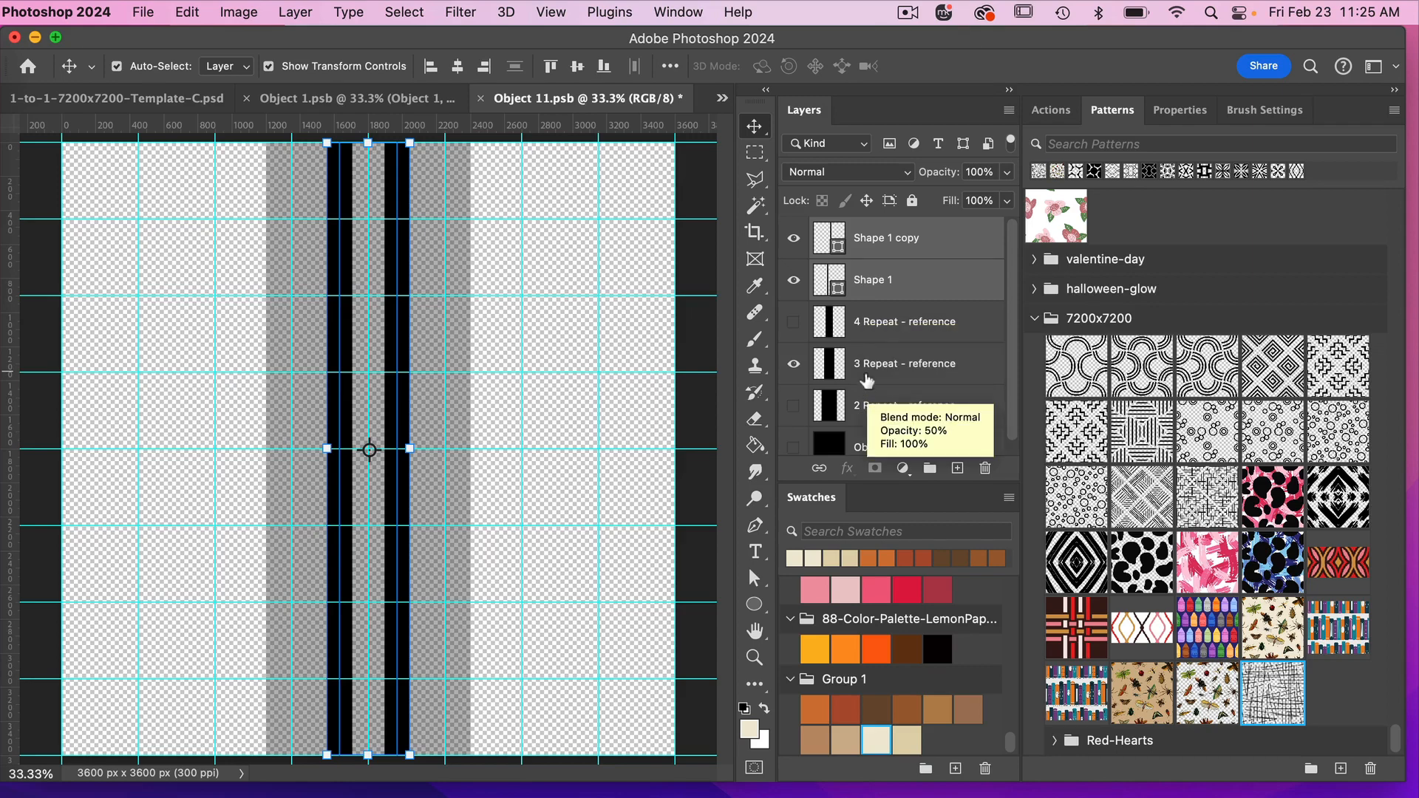
Step: Hide the 3 Repeat - reference layer and save both Object 11.psb and Object 1.psb
{"action": "left_click", "coordinate": [793, 367]}
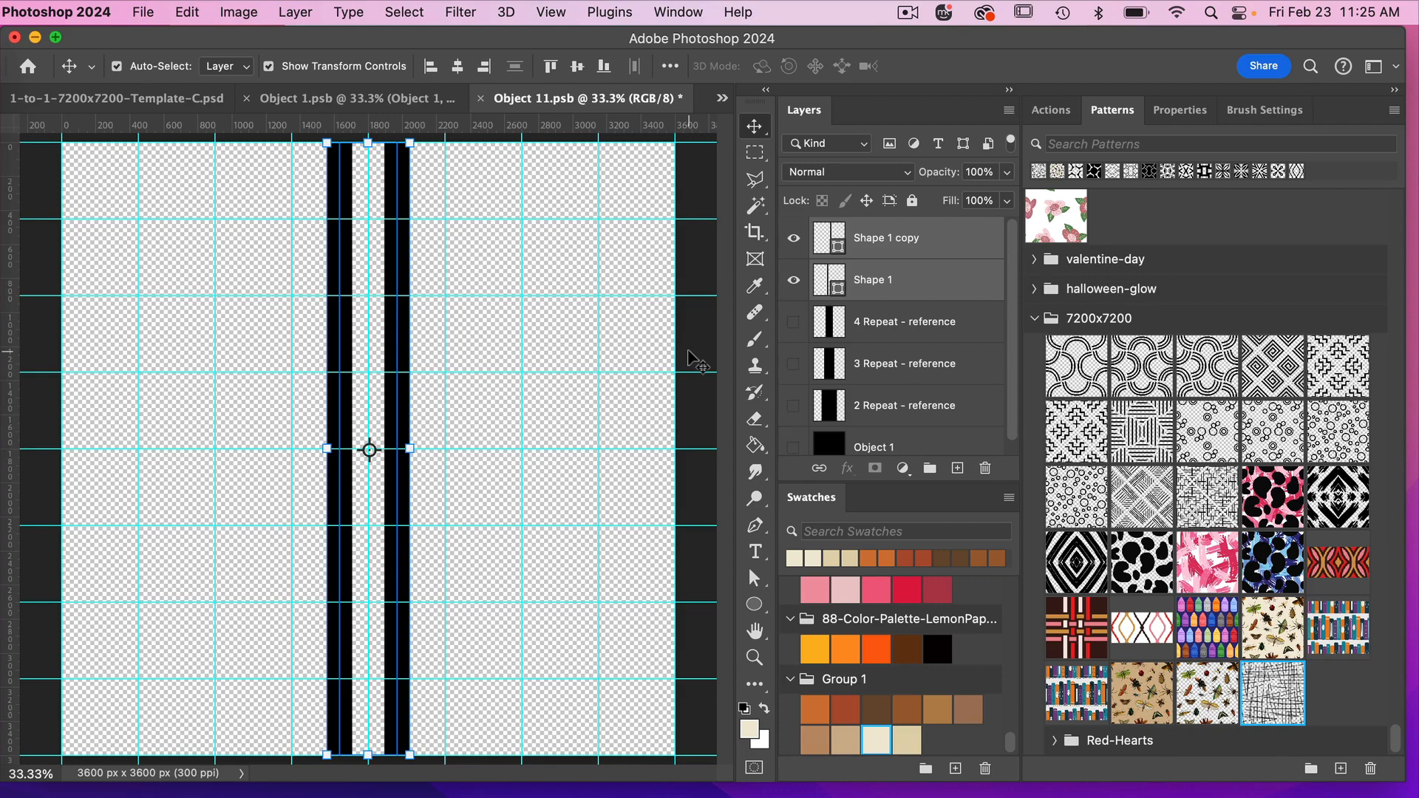
{"action": "key", "text": "super+s"}
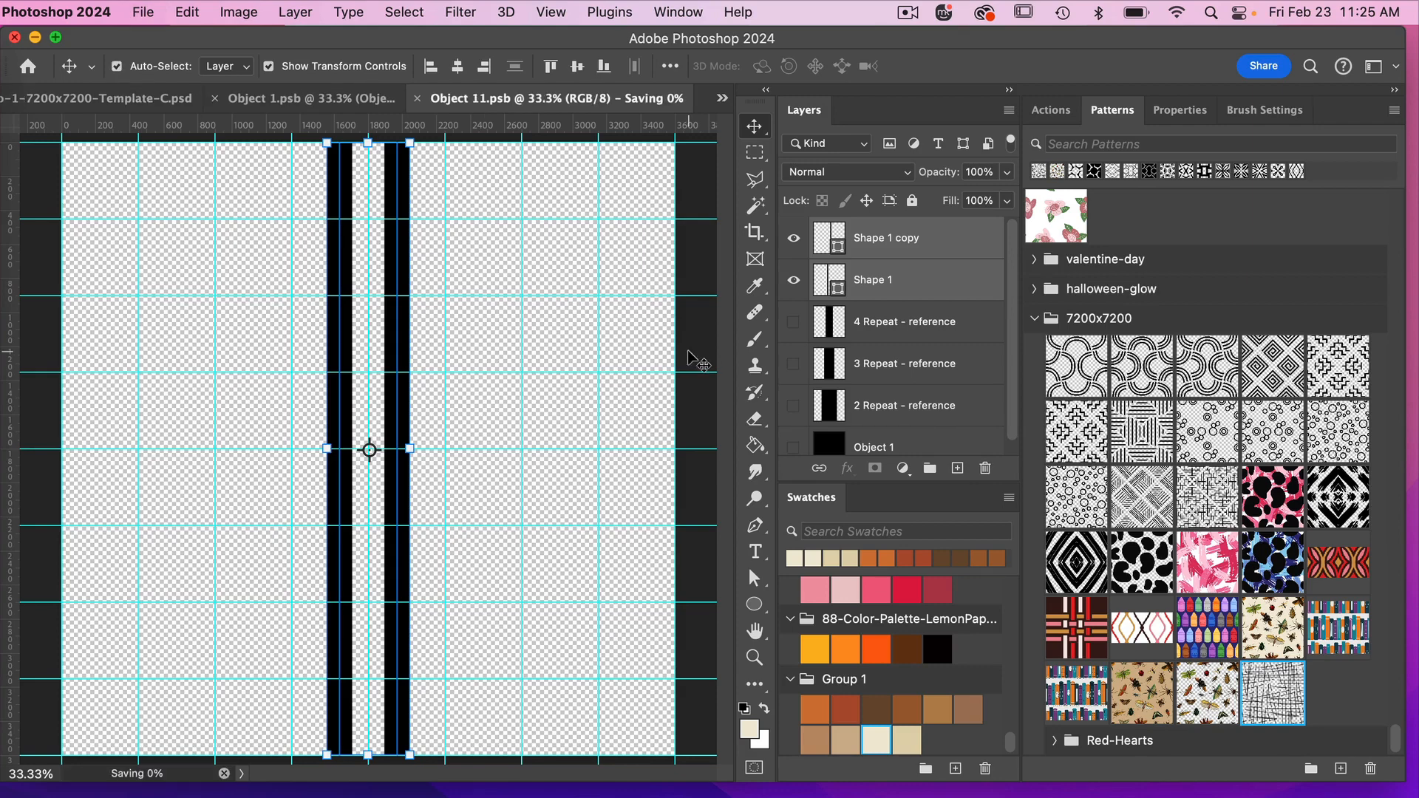
{"action": "left_click", "coordinate": [384, 90]}
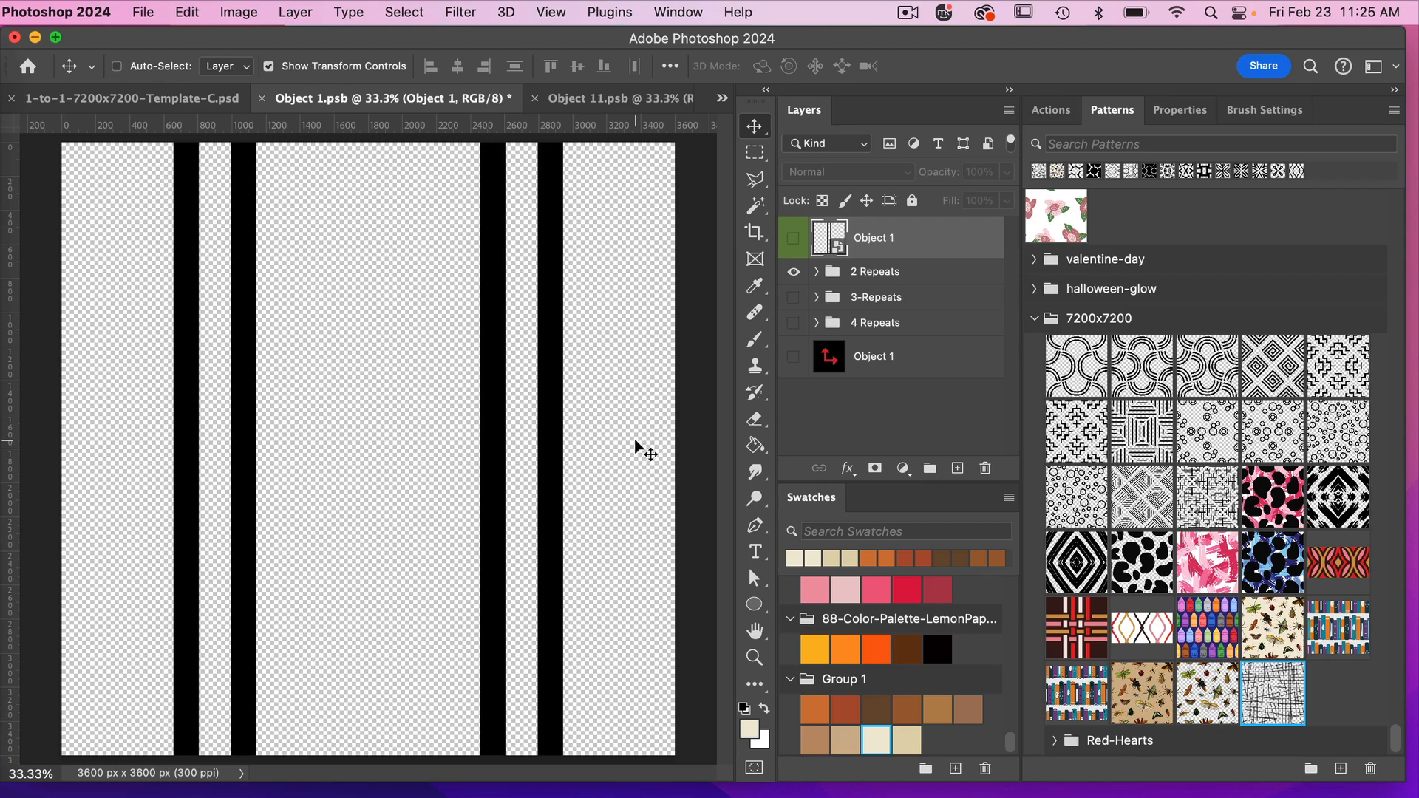
{"action": "key", "text": "super+s"}
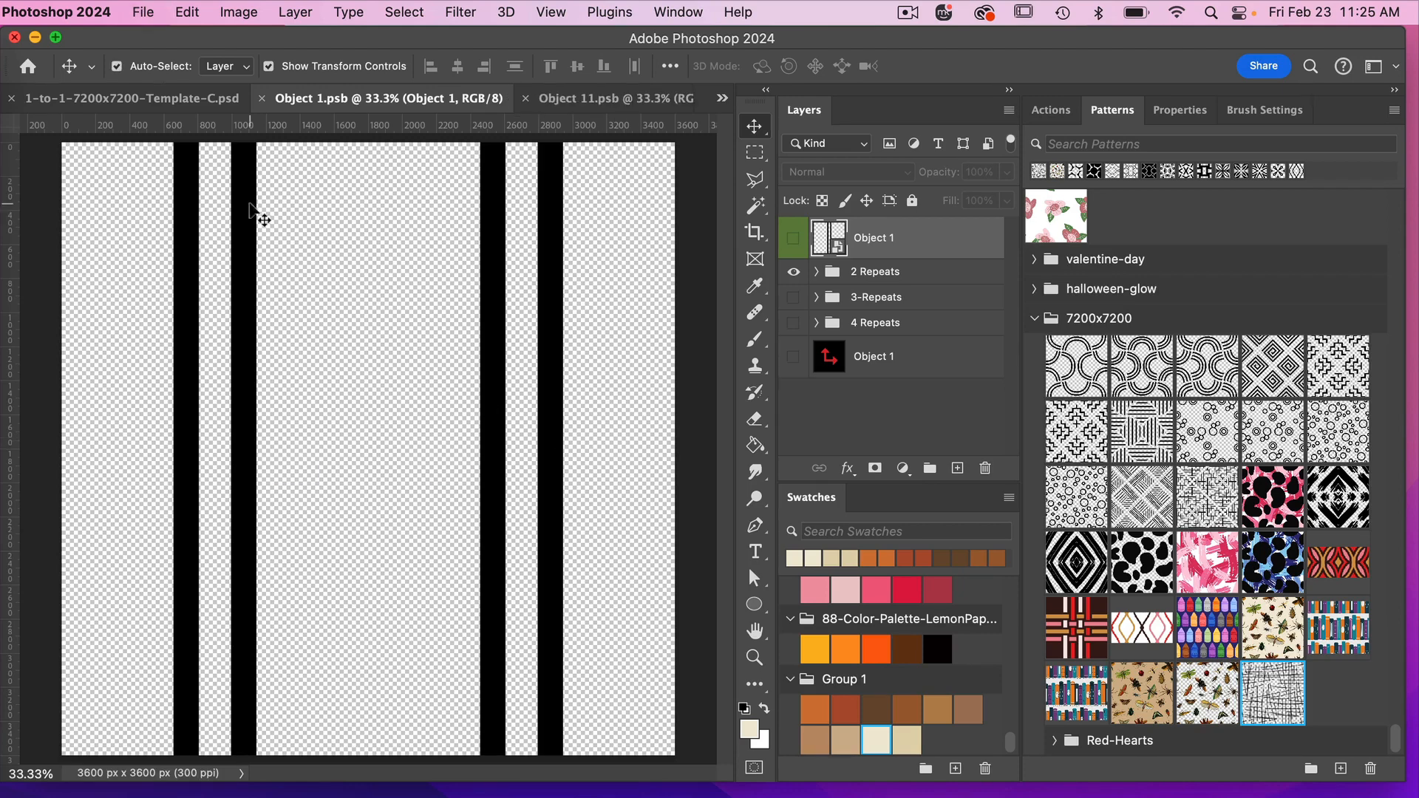
Step: Return to 1-to-1-7200x7200-Template-C.psd and turn on Pattern Preview to see the lines tiled
{"action": "left_click", "coordinate": [190, 99]}
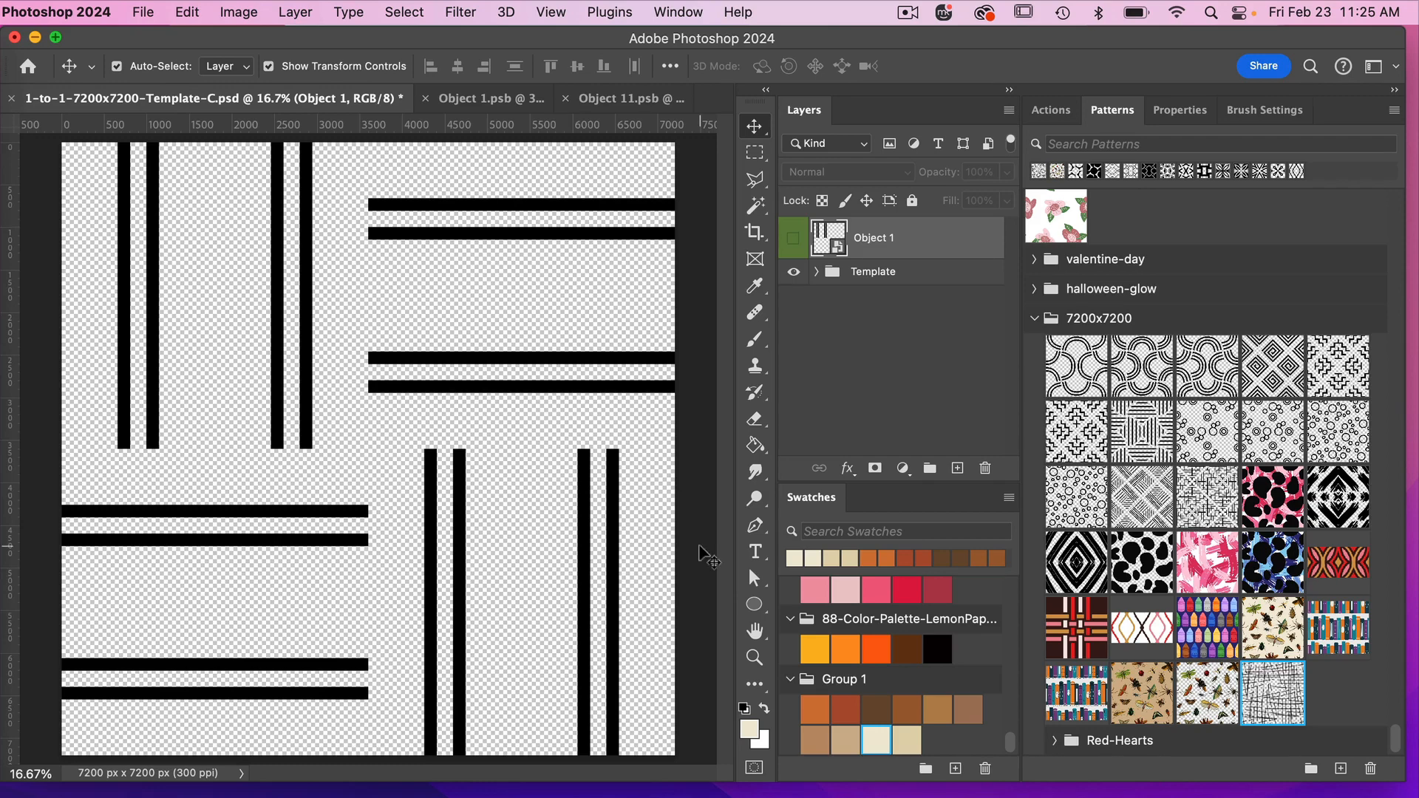
{"action": "key", "text": "super+minus"}
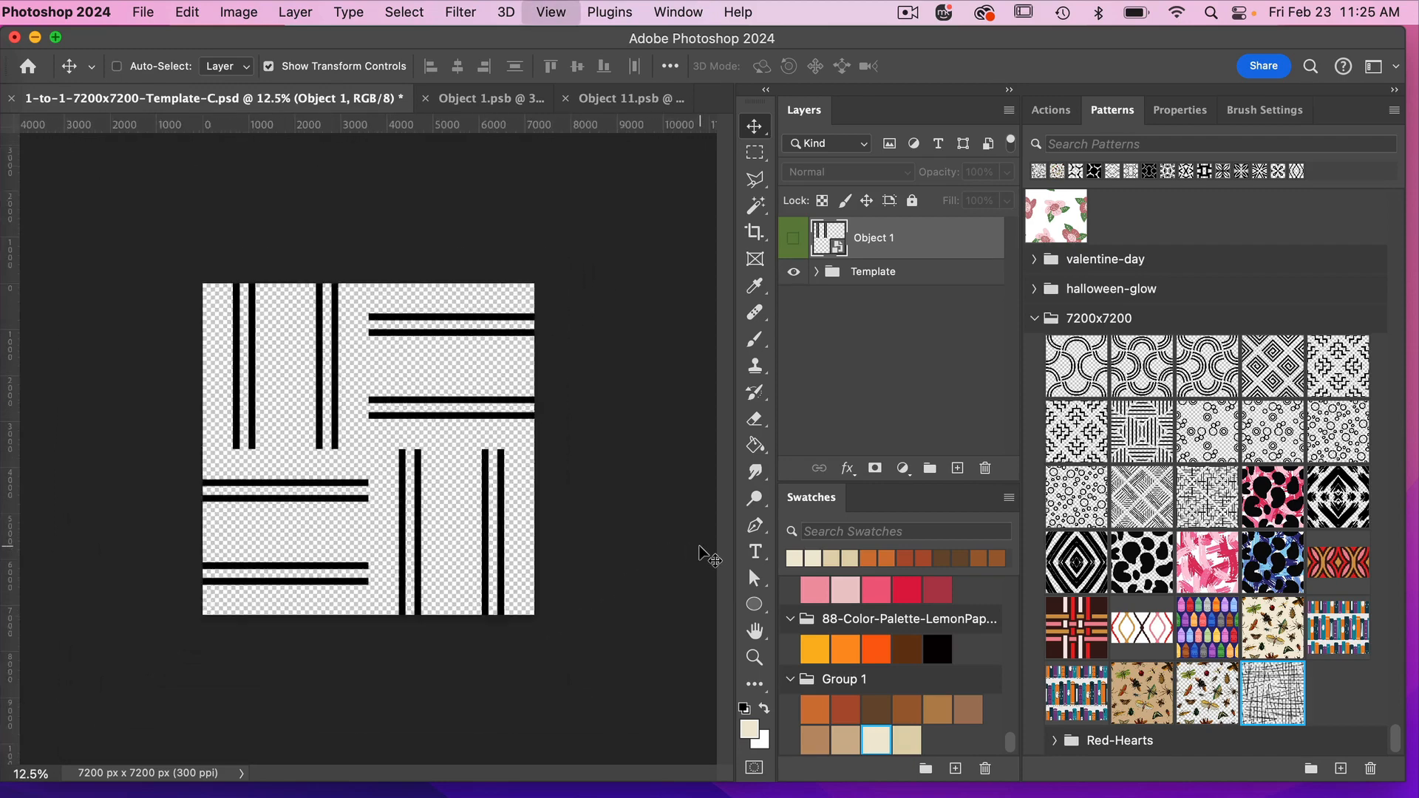
{"action": "key", "text": "super+minus"}
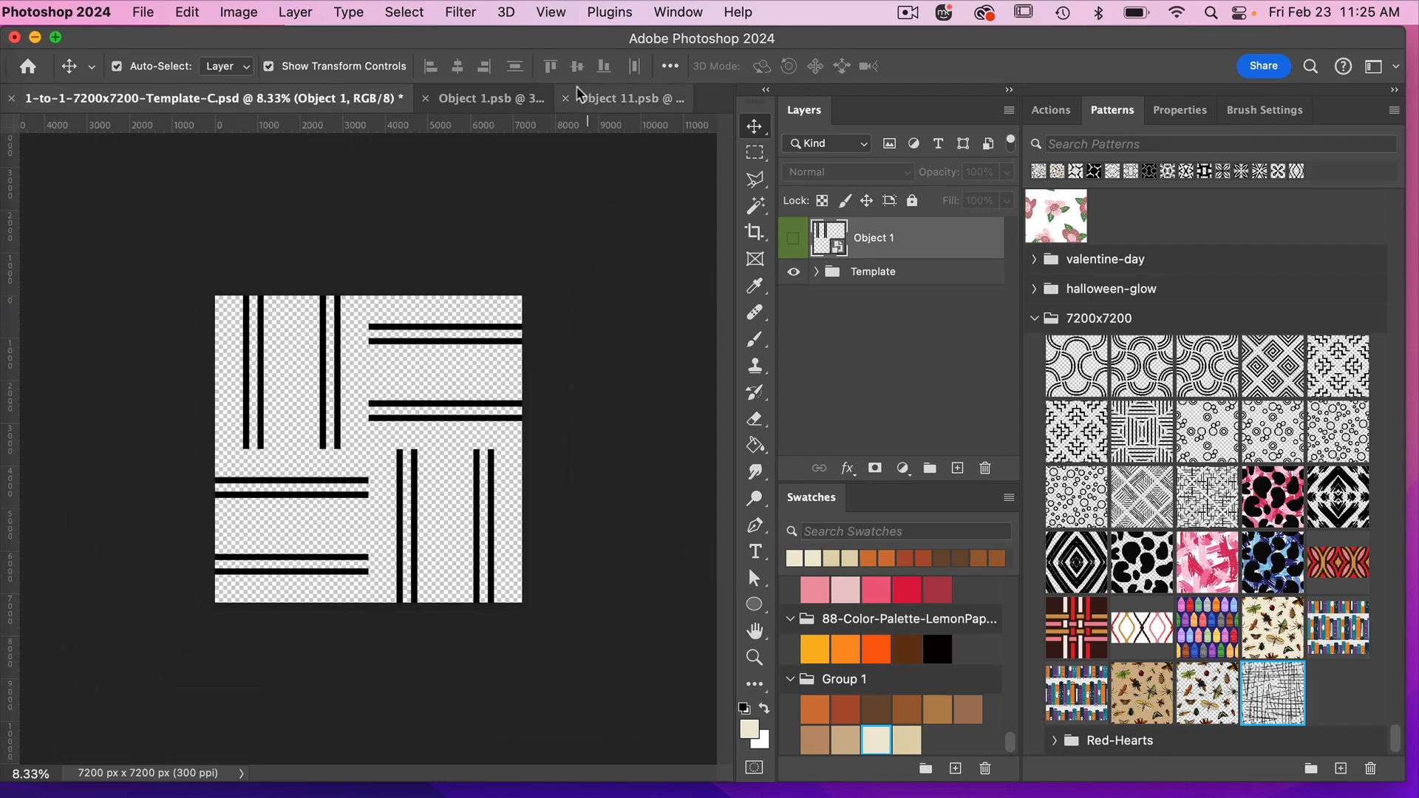
{"action": "left_click", "coordinate": [550, 13]}
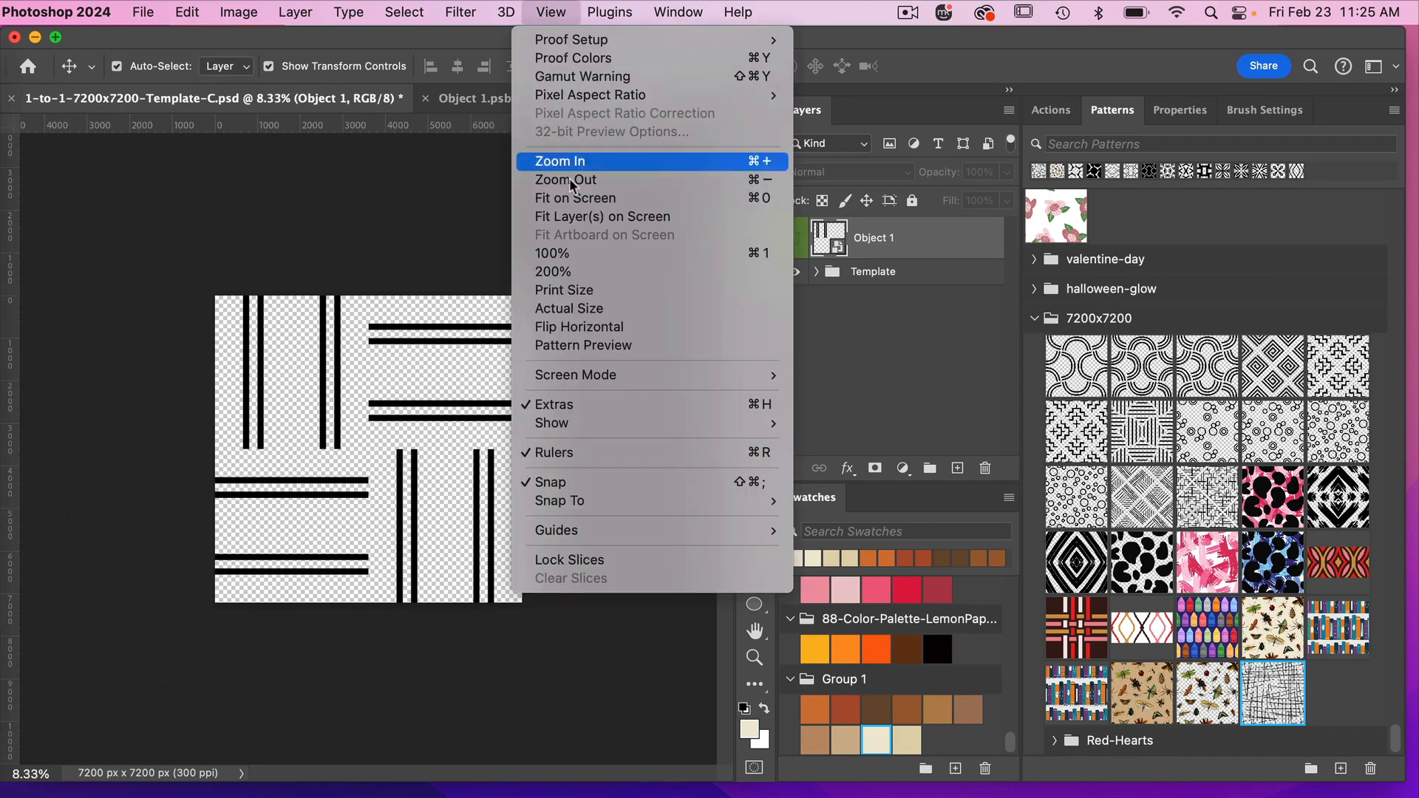
{"action": "left_click", "coordinate": [579, 348]}
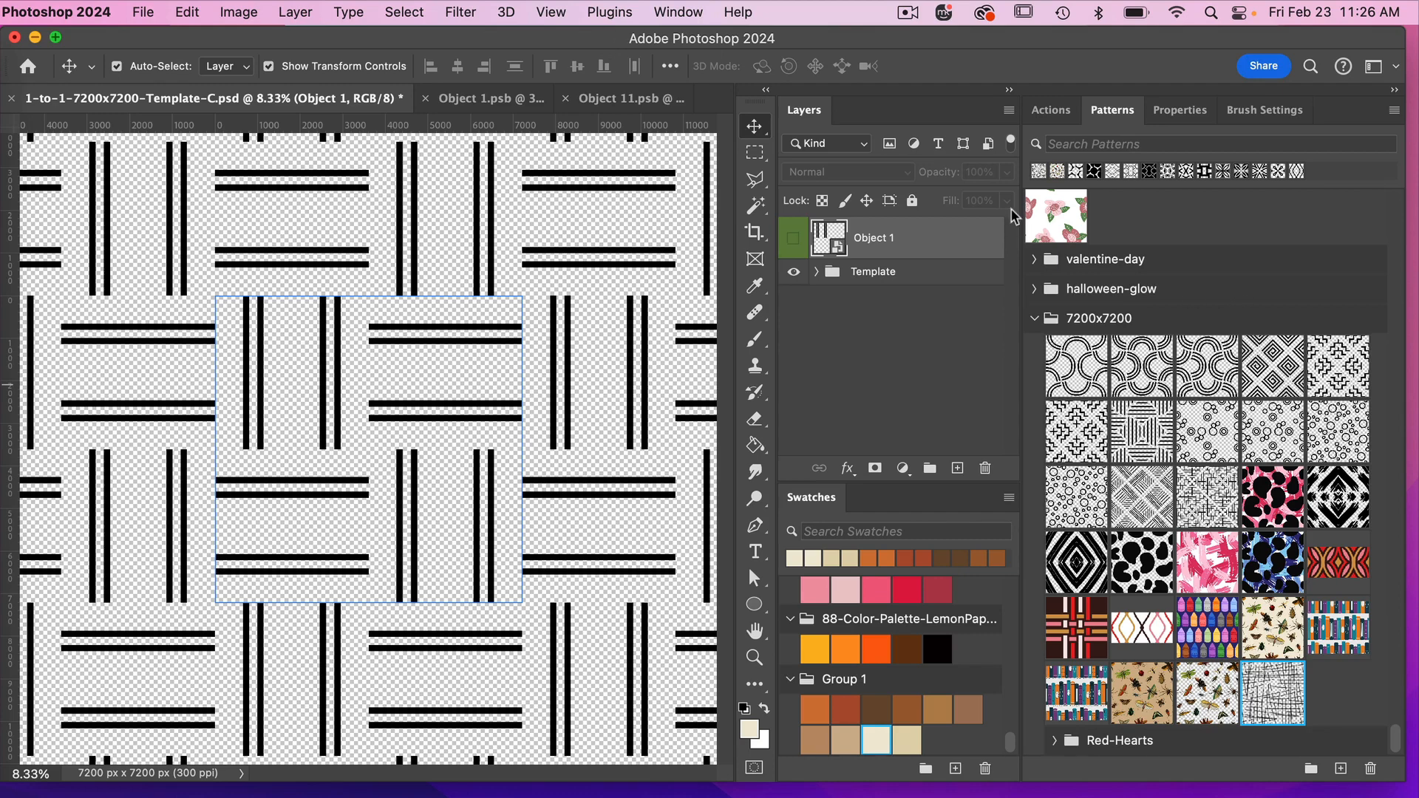
Step: Save the tile as a new pattern in the 7200x7200 group, named 1-to-1-7200x7200-Template-C.psd
{"action": "left_click", "coordinate": [671, 13]}
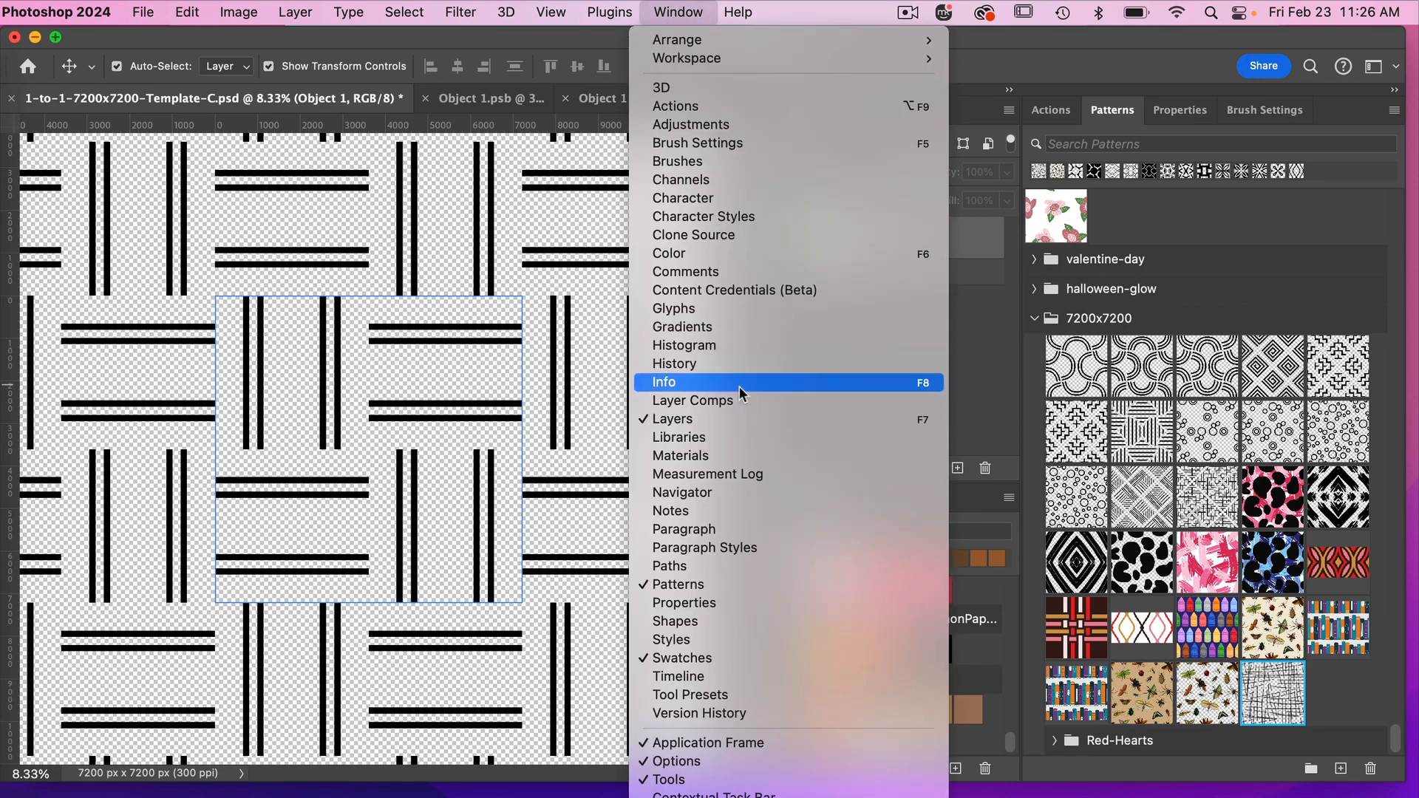
{"action": "left_click", "coordinate": [686, 584]}
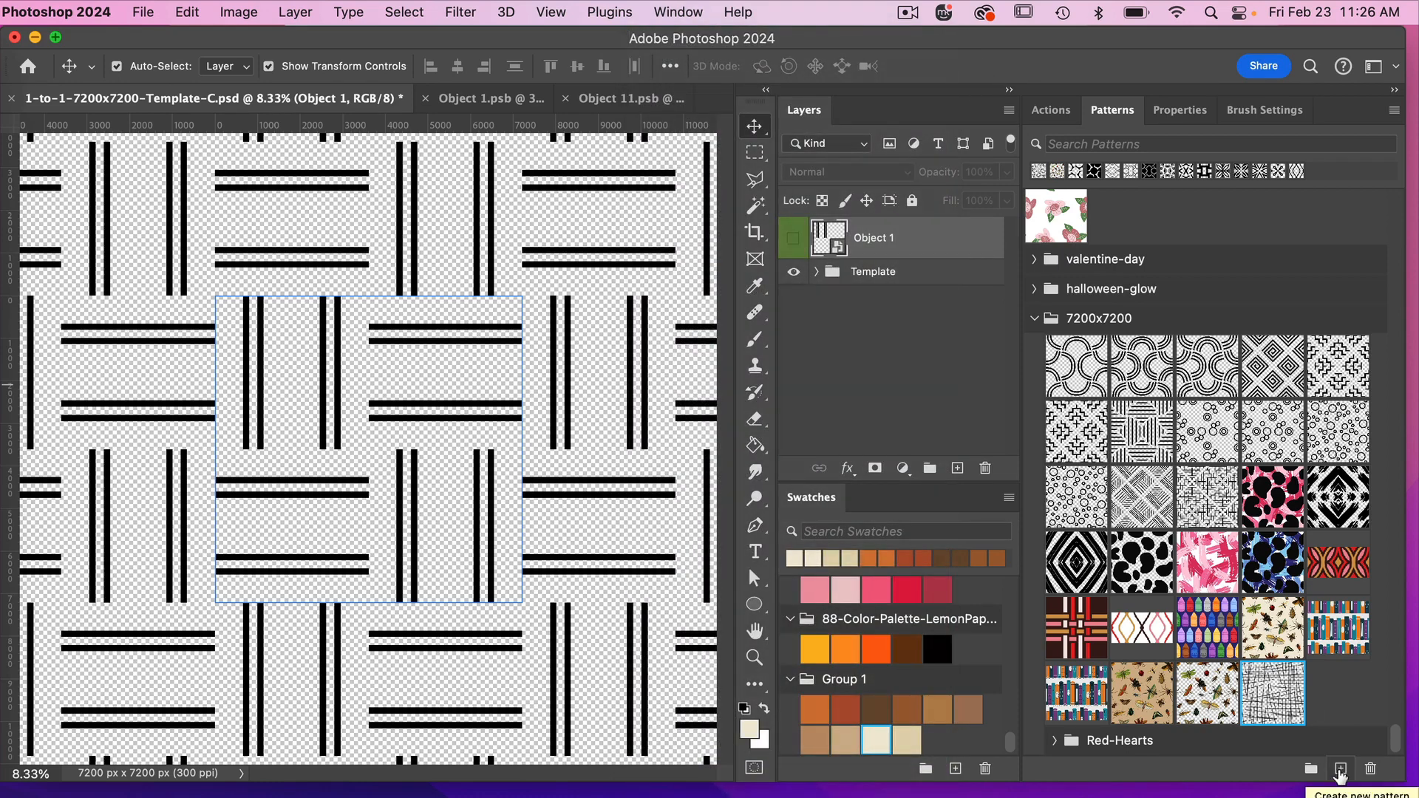
{"action": "left_click", "coordinate": [1341, 769]}
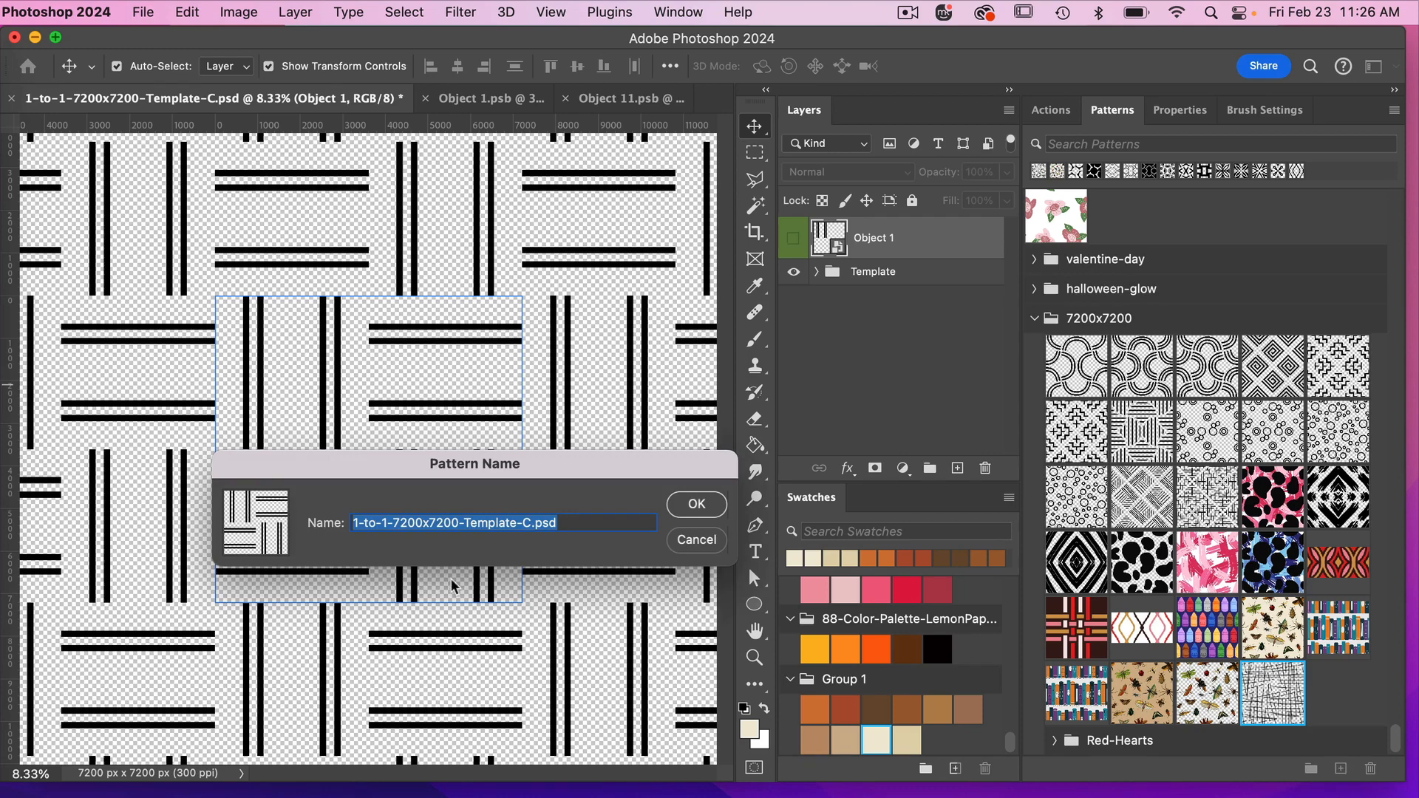
{"action": "left_click", "coordinate": [699, 517]}
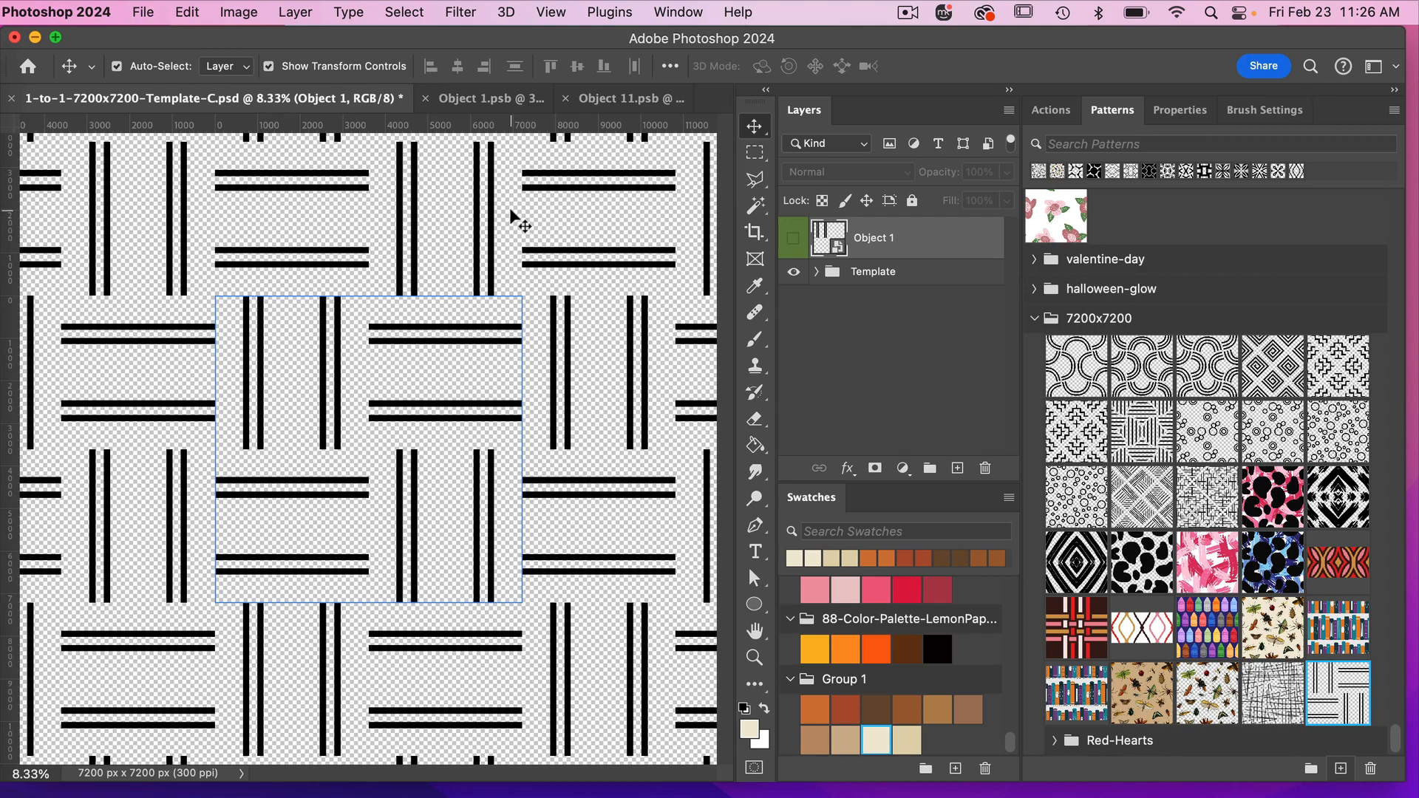
Step: In Object 1.psb, hide the 2 Repeats group, show the 4 Repeats group instead, and save the smart object
{"action": "left_click", "coordinate": [467, 102]}
{"action": "left_click", "coordinate": [793, 272]}
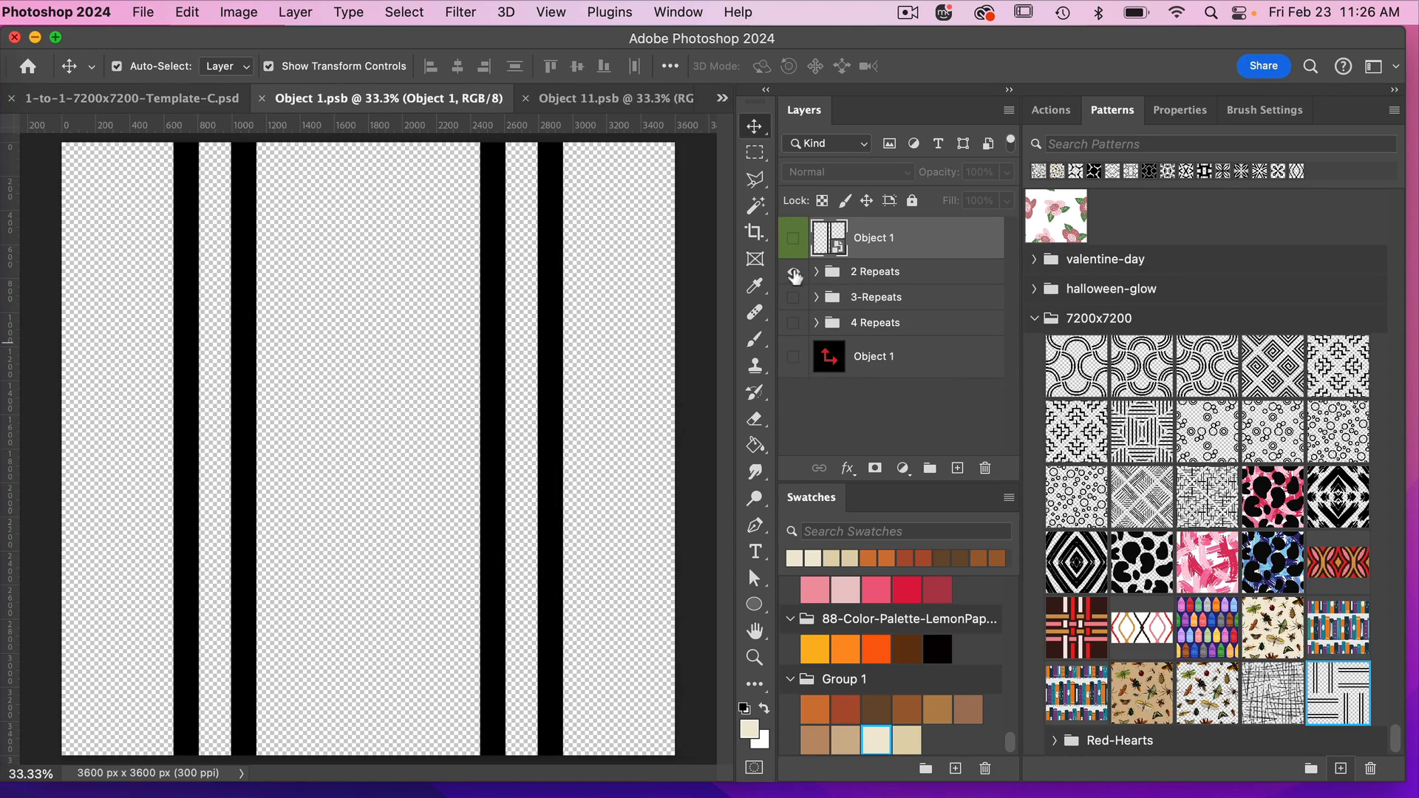
{"action": "left_click", "coordinate": [793, 297]}
{"action": "left_click", "coordinate": [793, 297]}
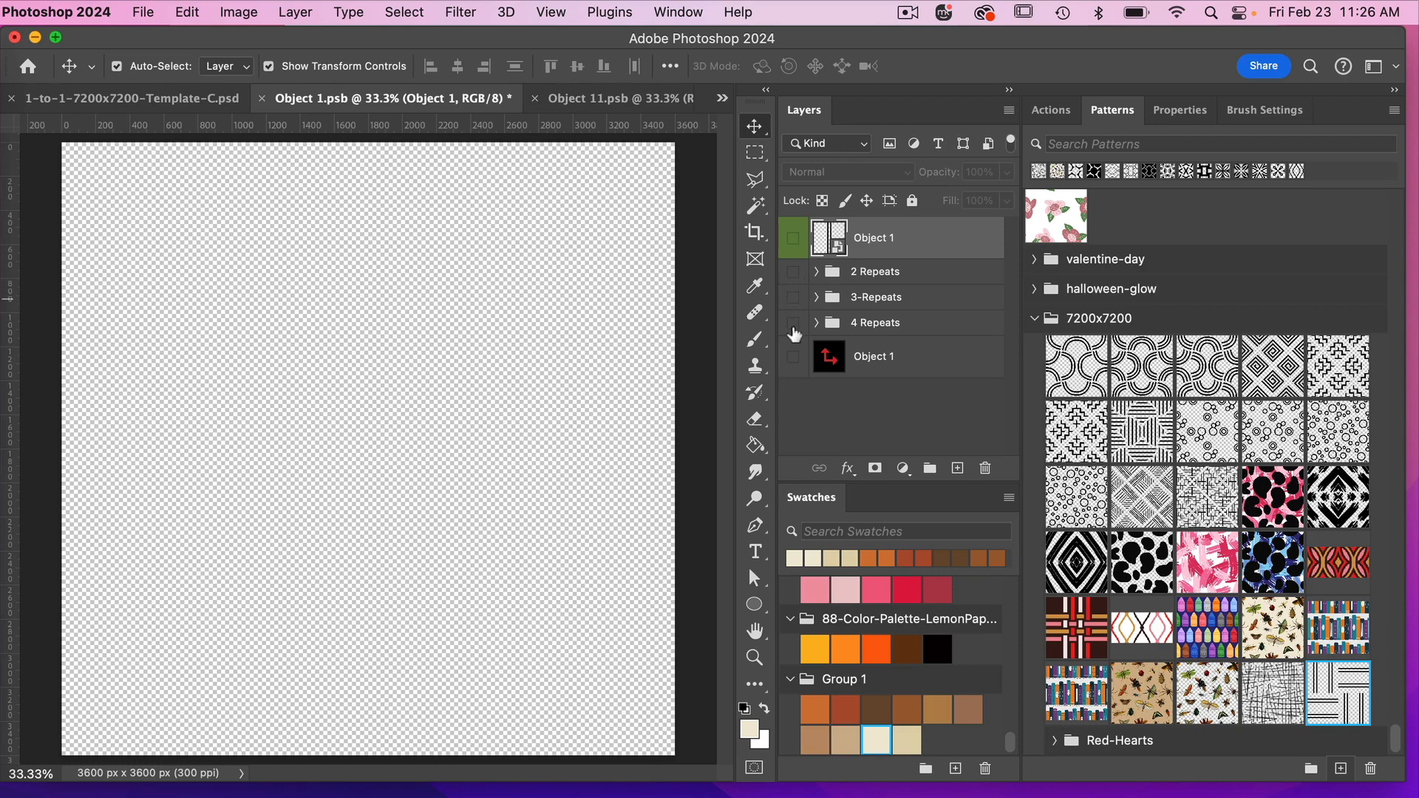
{"action": "left_click", "coordinate": [793, 323]}
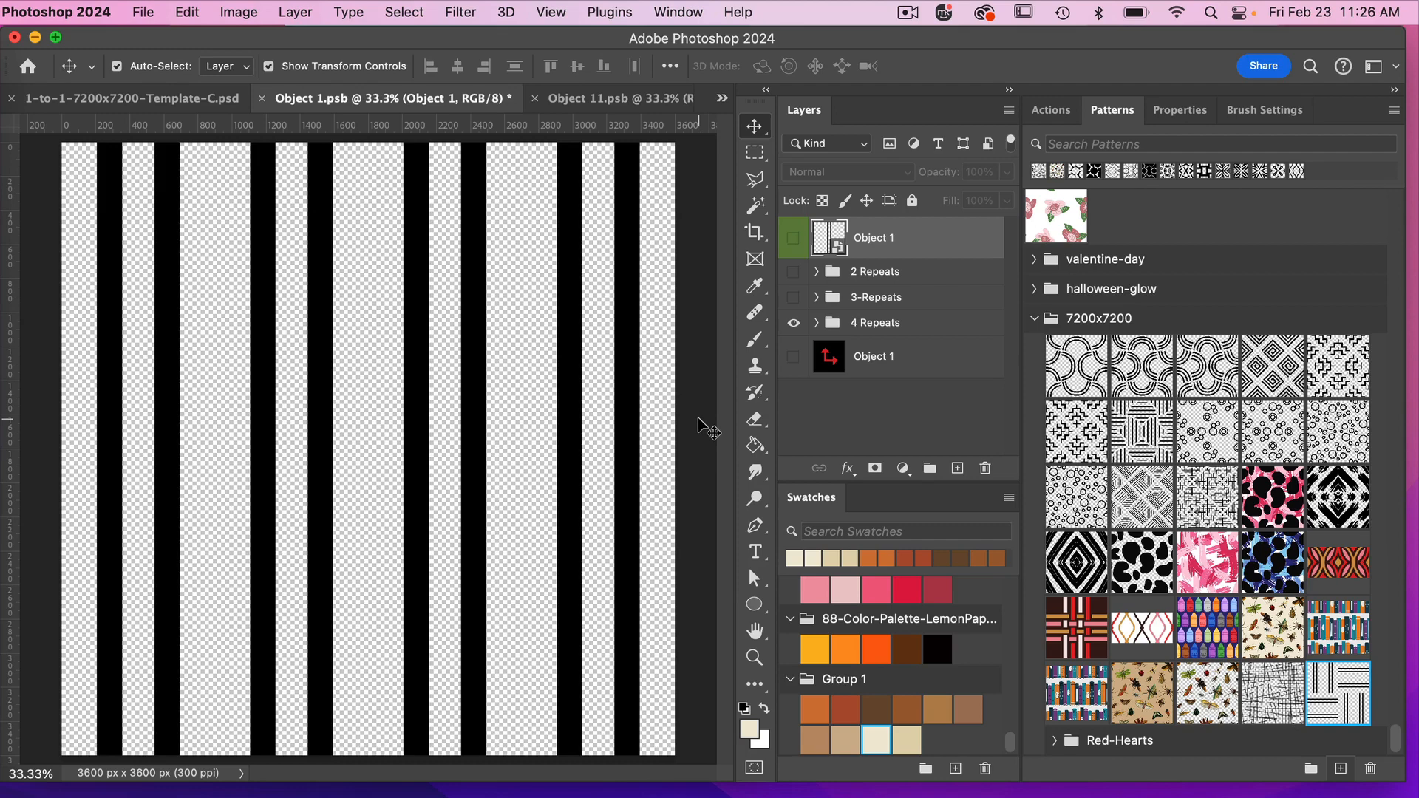
{"action": "key", "text": "super+s"}
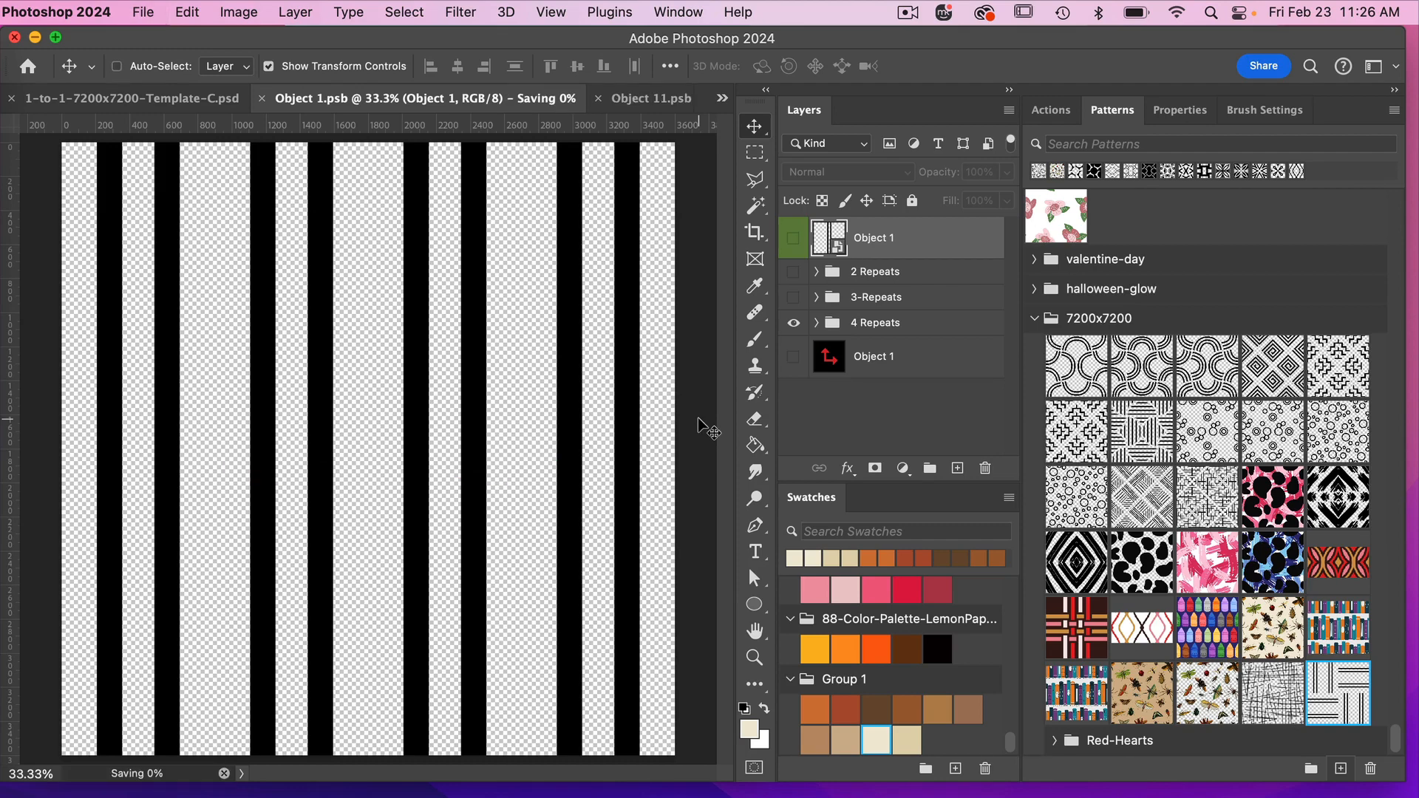
Step: Return to 1-to-1-7200x7200-Template-C.psd and save the four-repeat tile as a new pattern, keeping the suggested name 1-to-1-7200x7200-Template-C.psd
{"action": "left_click", "coordinate": [188, 94]}
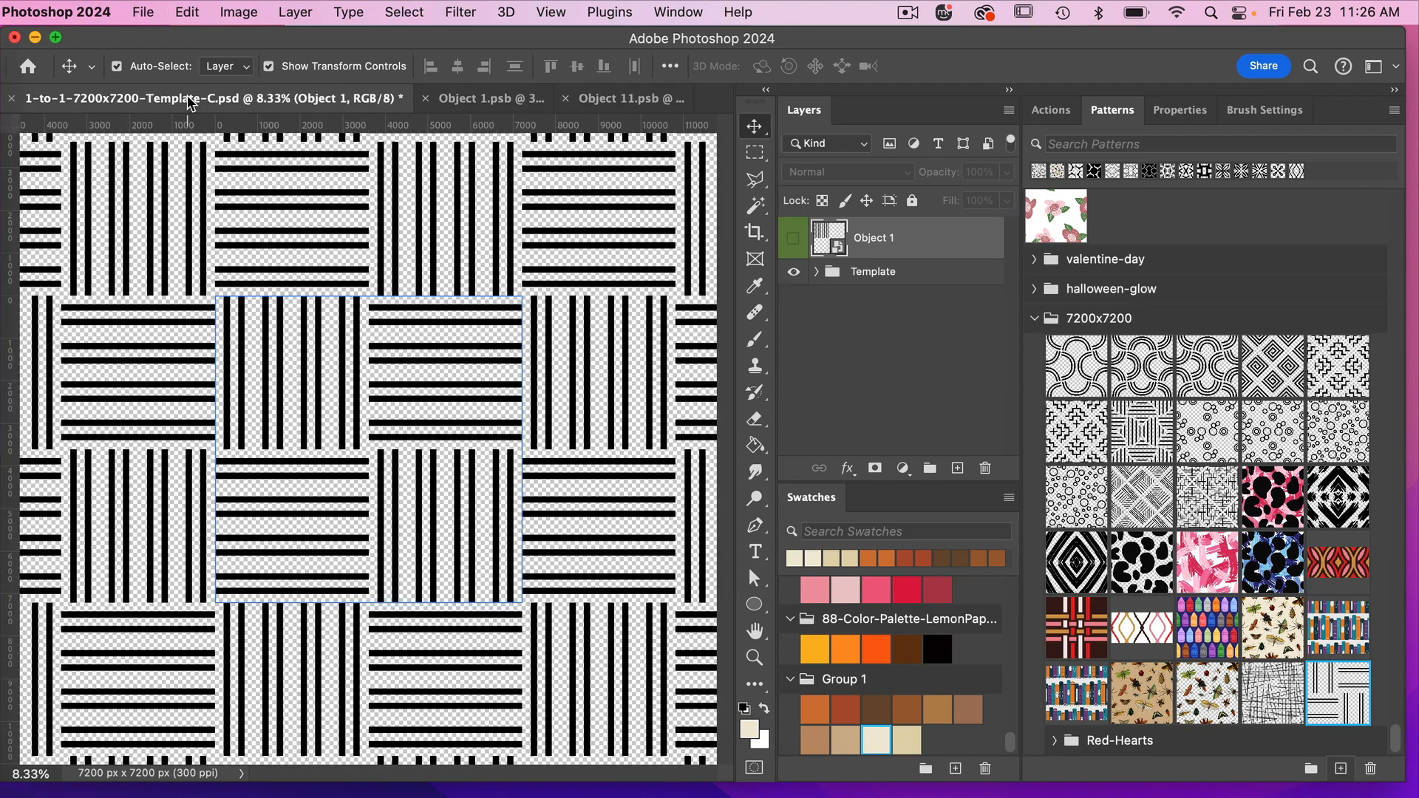
{"action": "left_click", "coordinate": [1340, 768]}
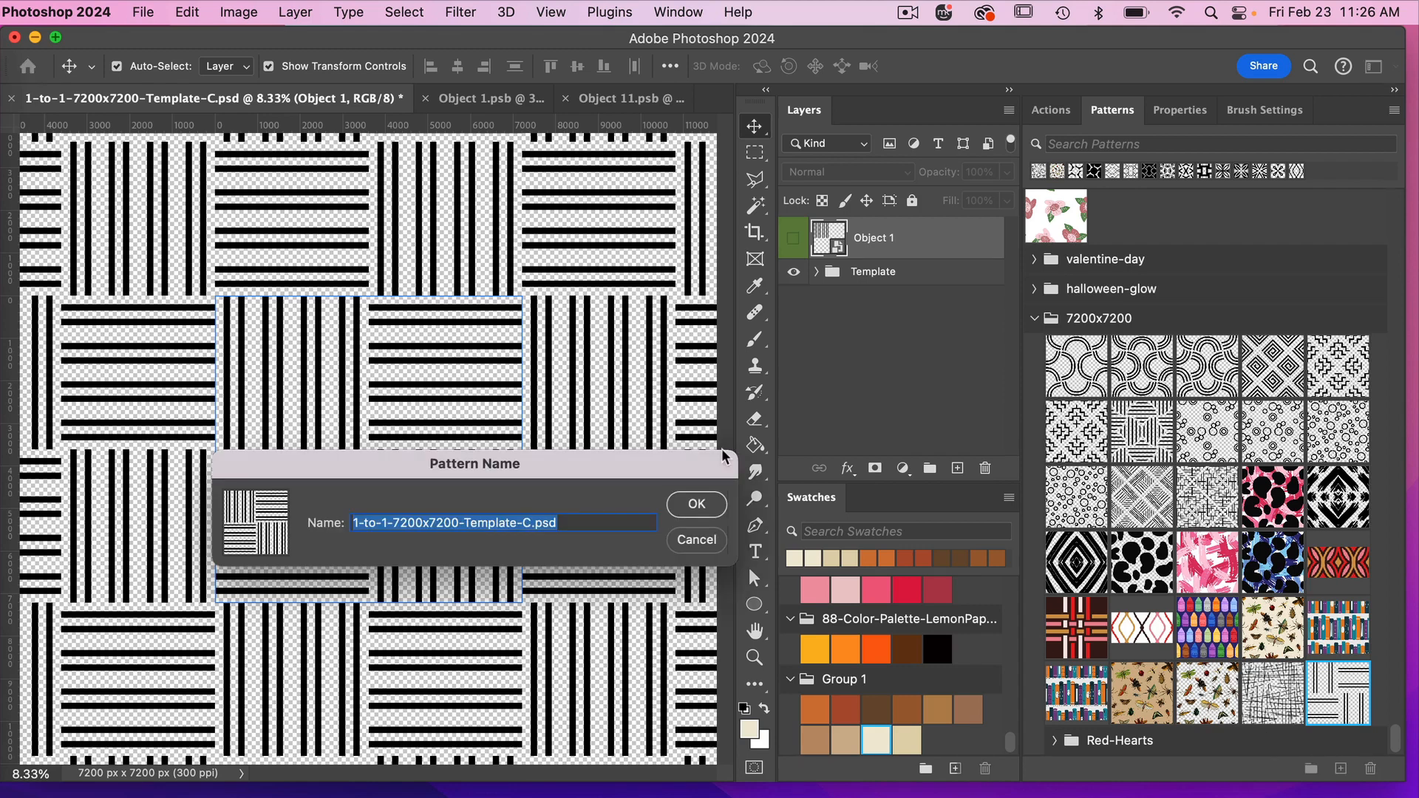
{"action": "left_click", "coordinate": [694, 506]}
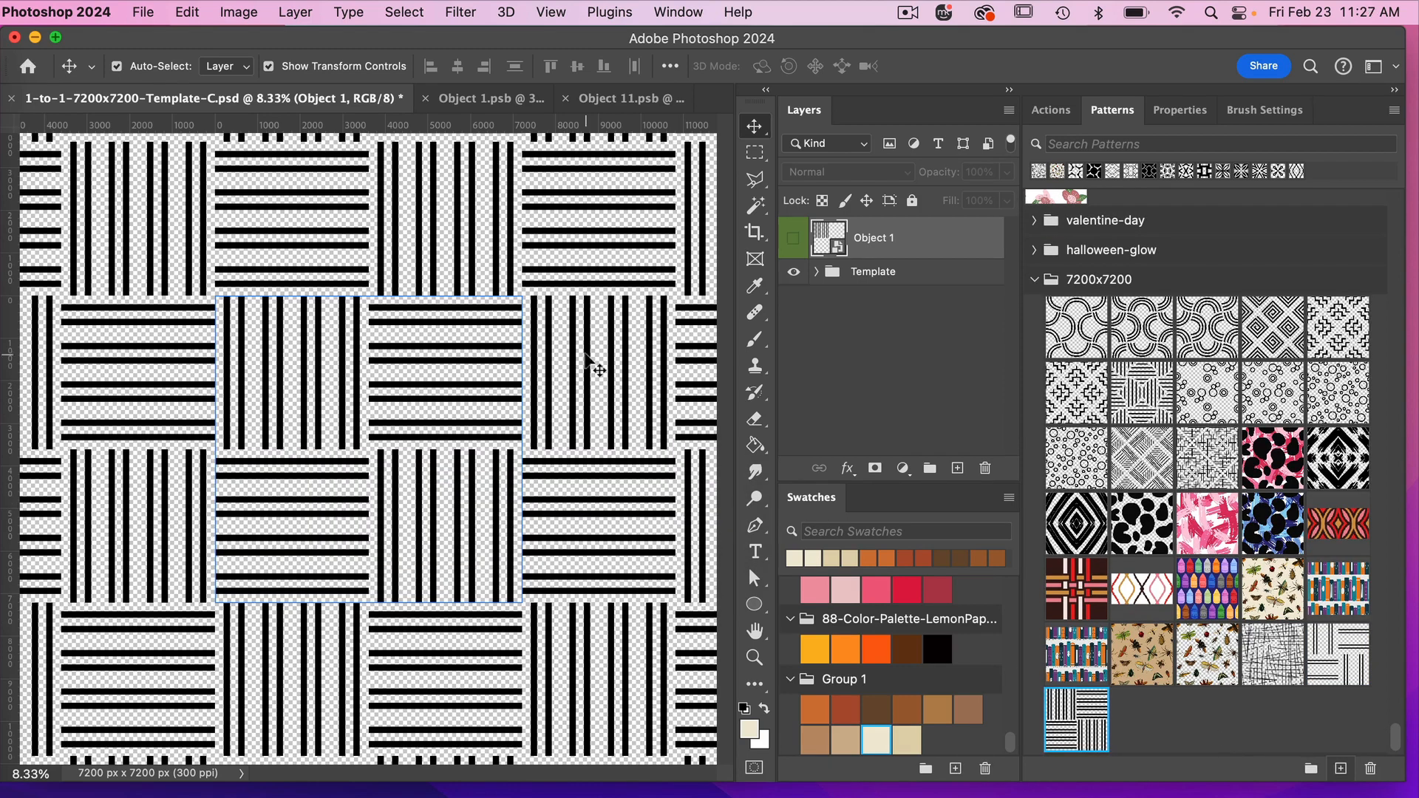
Step: In Object 1.psb, show the 3-Repeats group in place of 4 Repeats and save the smart object
{"action": "left_click", "coordinate": [484, 101]}
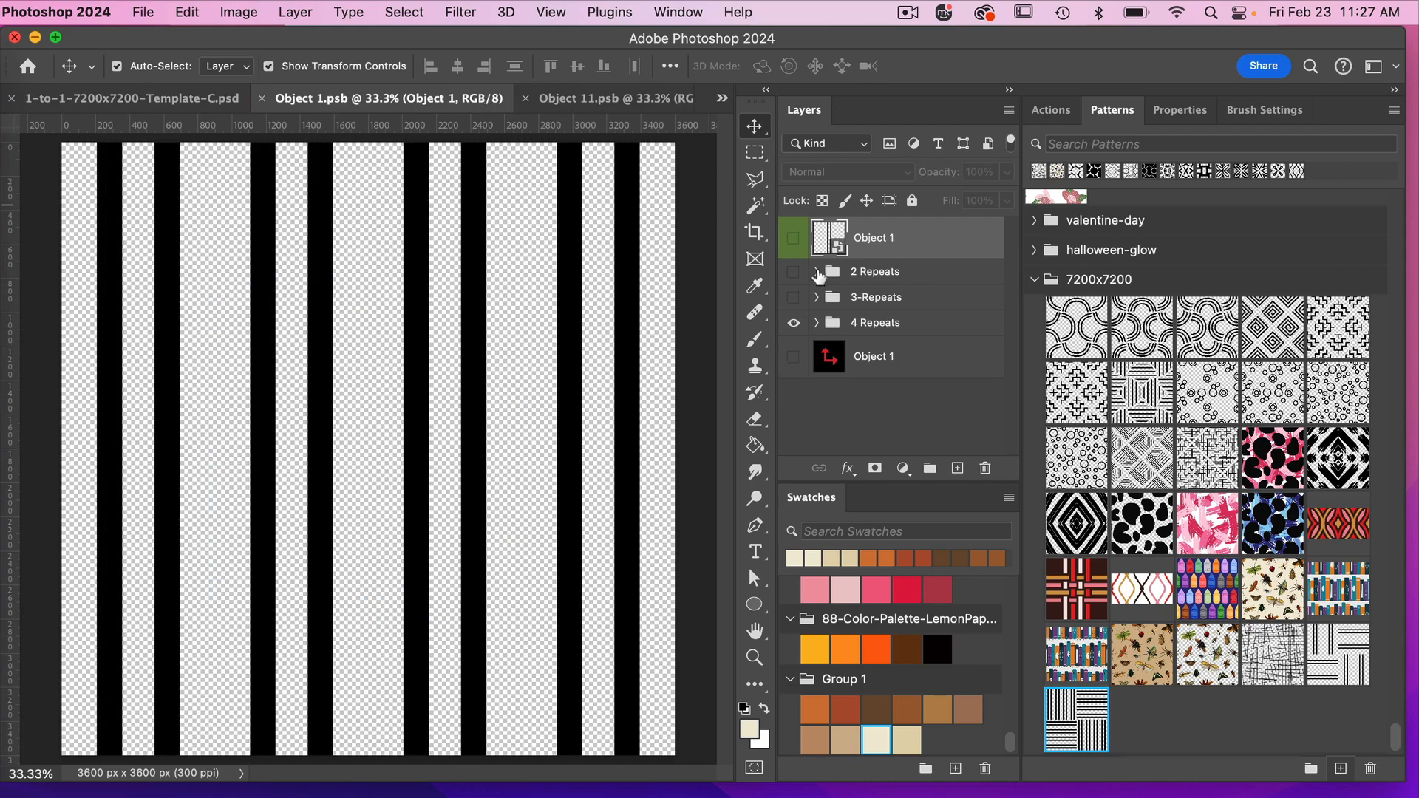
{"action": "left_click", "coordinate": [794, 299]}
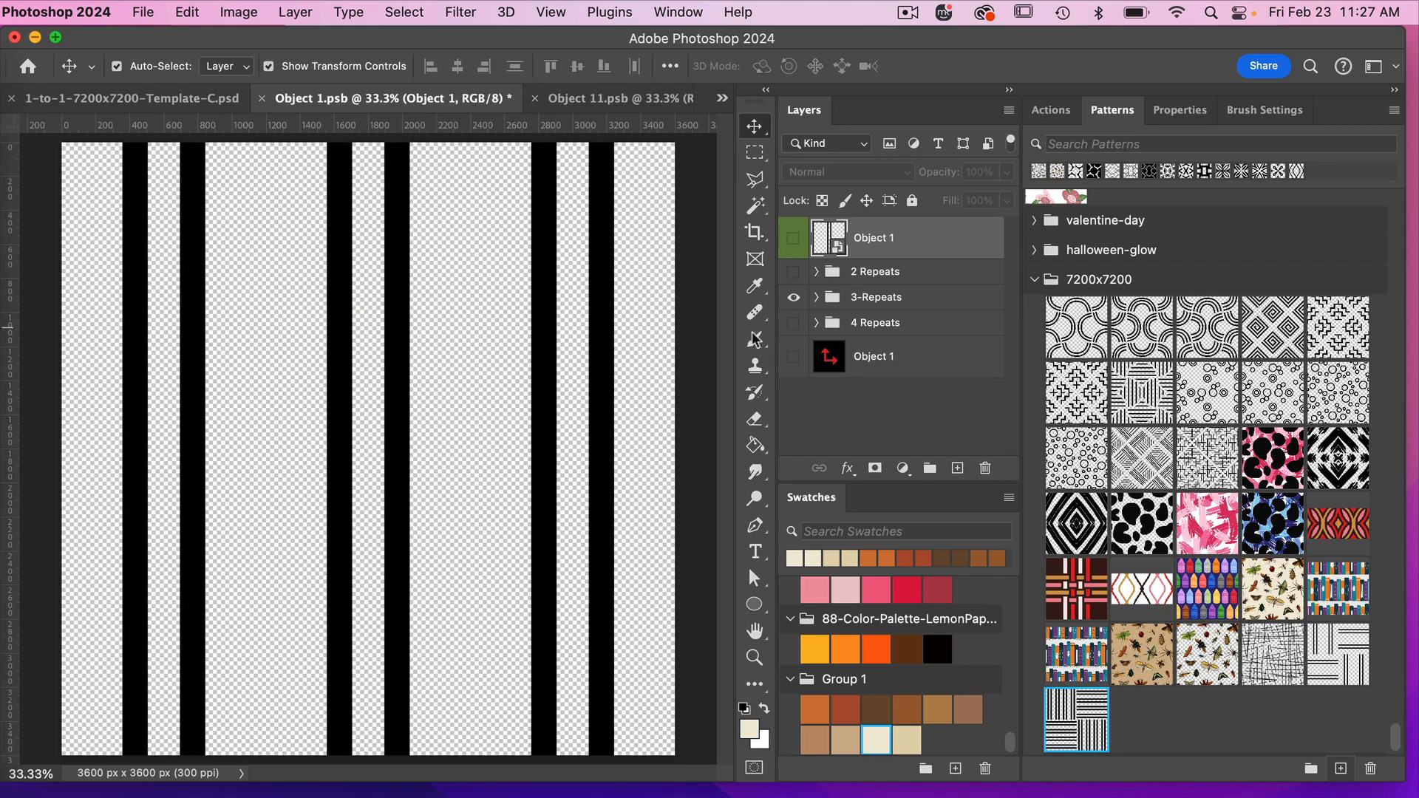
{"action": "key", "text": "super+s"}
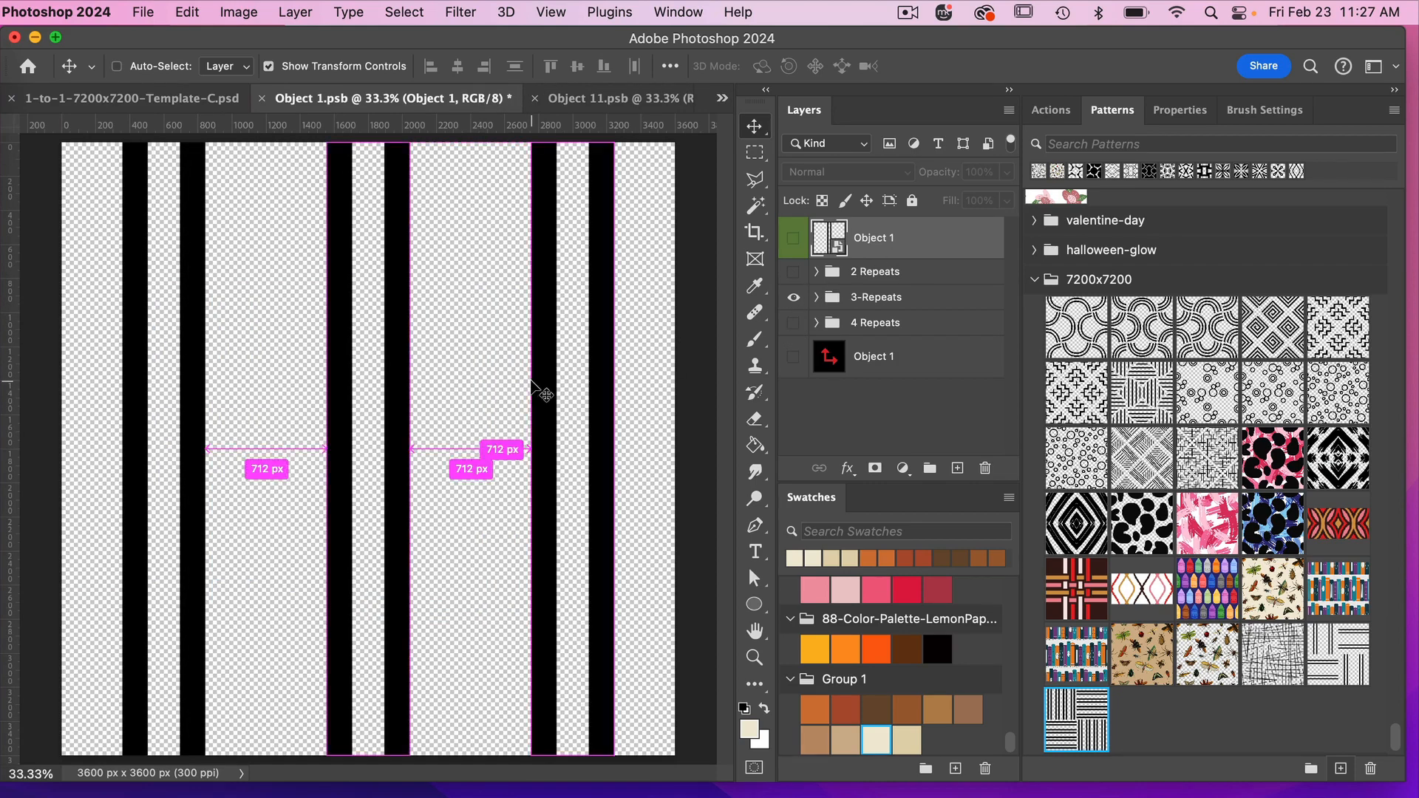
Step: Return to 1-to-1-7200x7200-Template-C.psd and save the three-repeat tile as a new pattern in the 7200x7200 group
{"action": "left_click", "coordinate": [176, 94]}
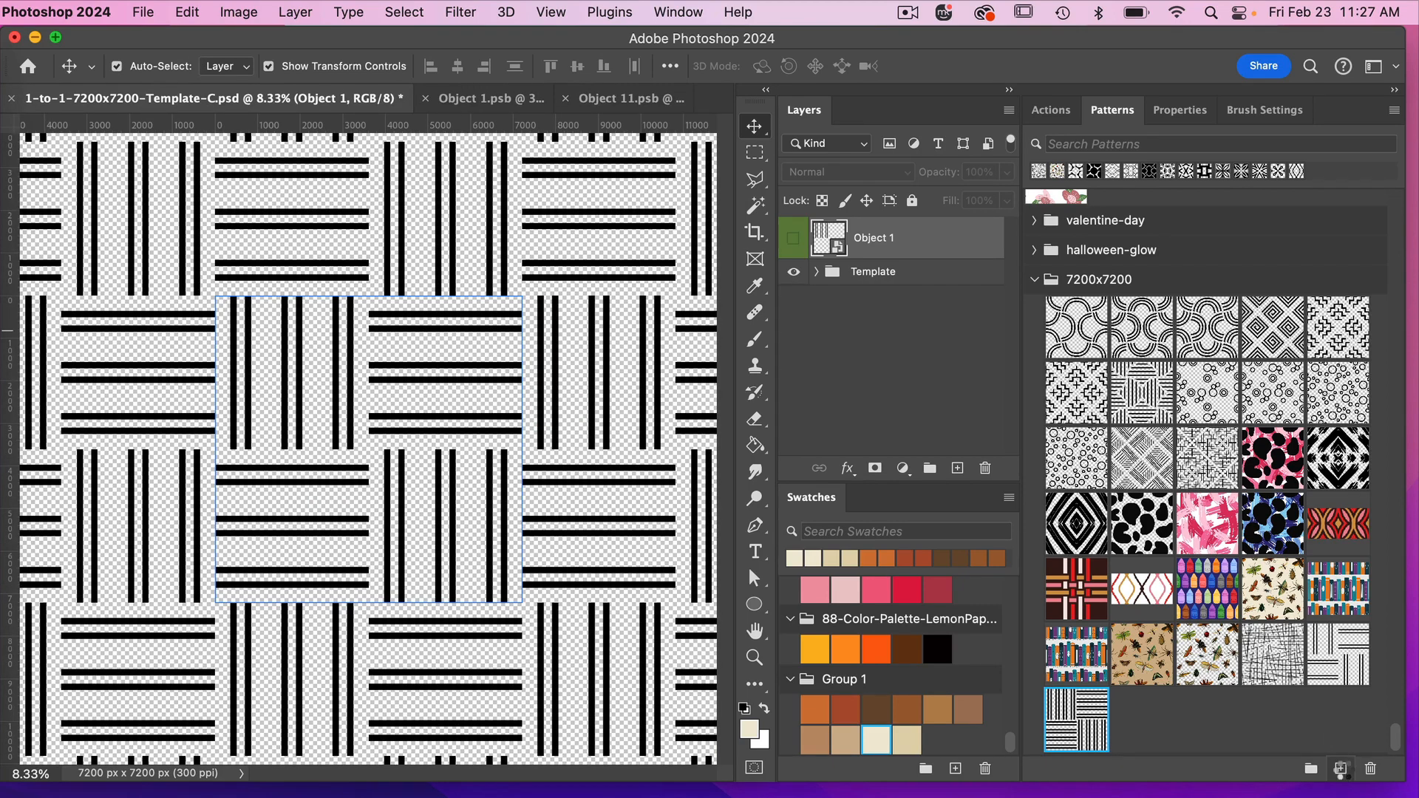
{"action": "left_click", "coordinate": [1340, 769]}
{"action": "left_click", "coordinate": [695, 503]}
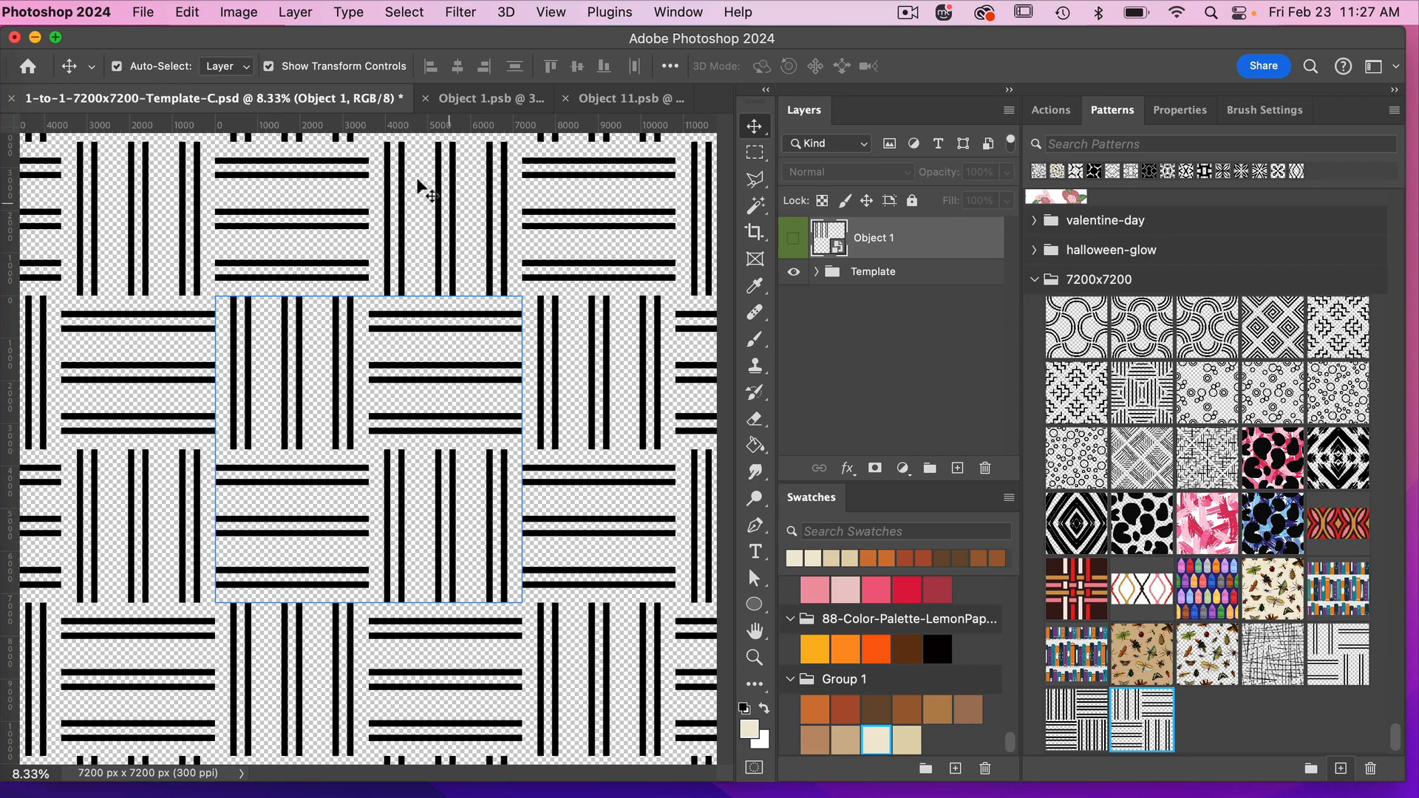
Step: Create a new transparent RGB document measuring 3600 x 3600 pixels at 300 pixels per inch
{"action": "left_click", "coordinate": [144, 12]}
{"action": "left_click", "coordinate": [152, 38]}
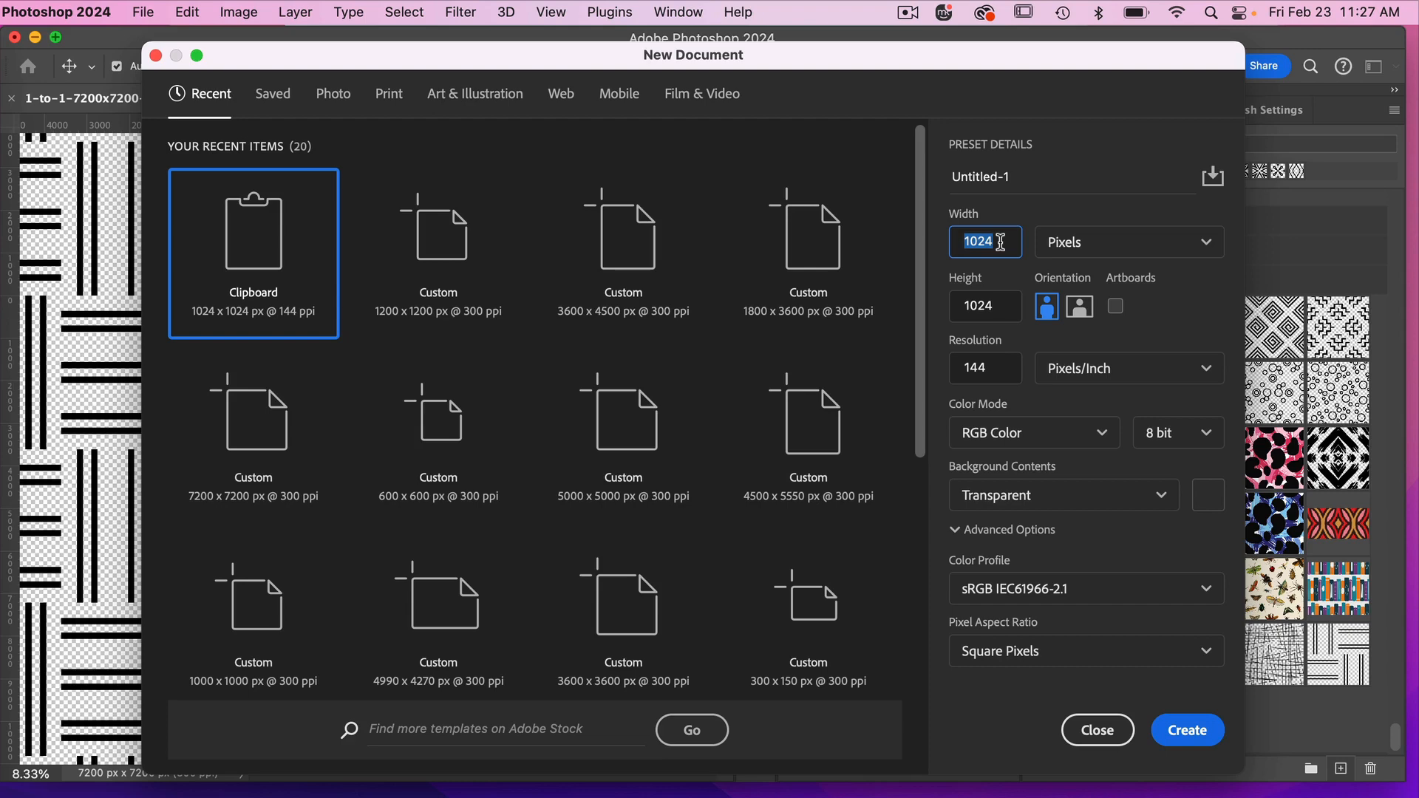
{"action": "type", "text": "36"}
{"action": "key", "text": "Tab"}
{"action": "type", "text": "3600"}
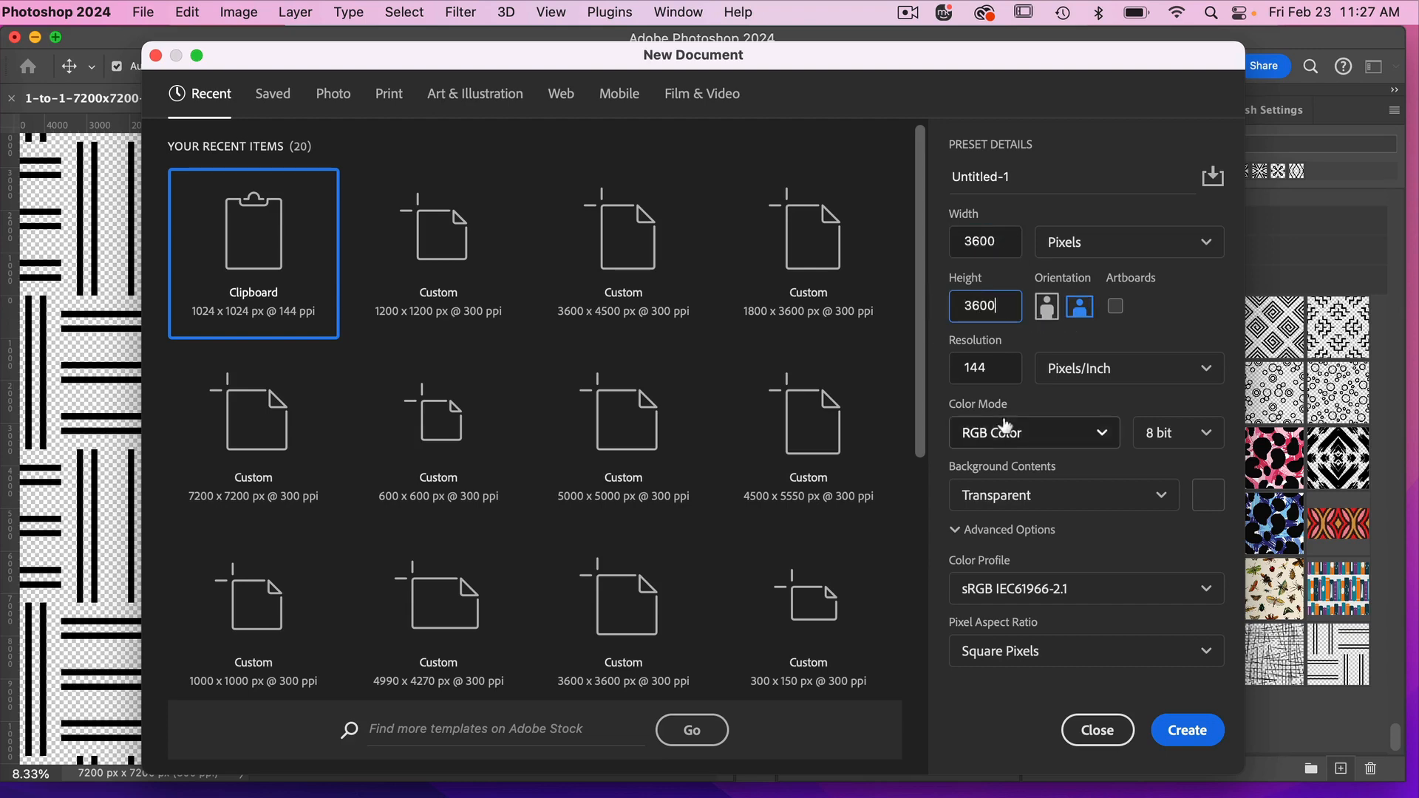
{"action": "left_click", "coordinate": [984, 367]}
{"action": "type", "text": "3"}
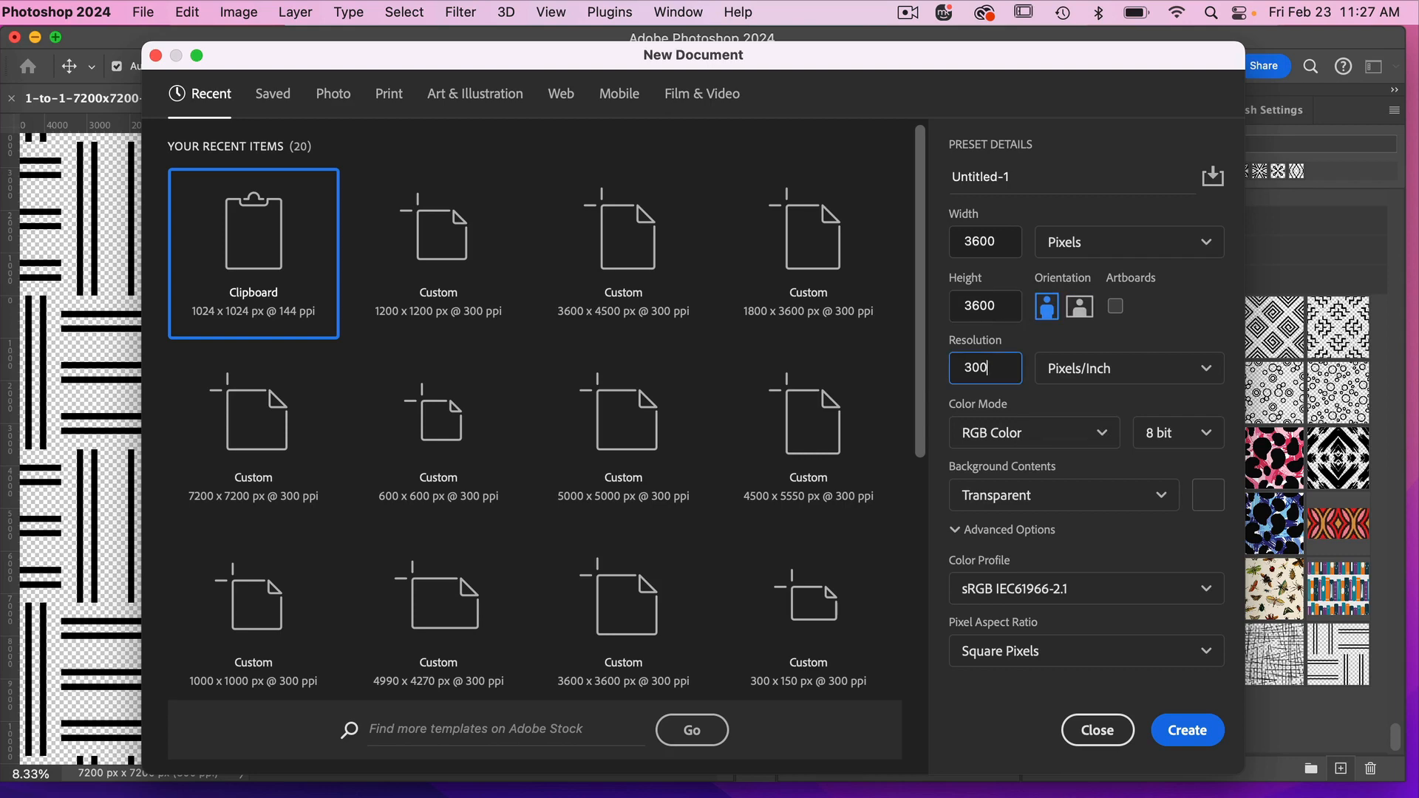
{"action": "type", "text": "00"}
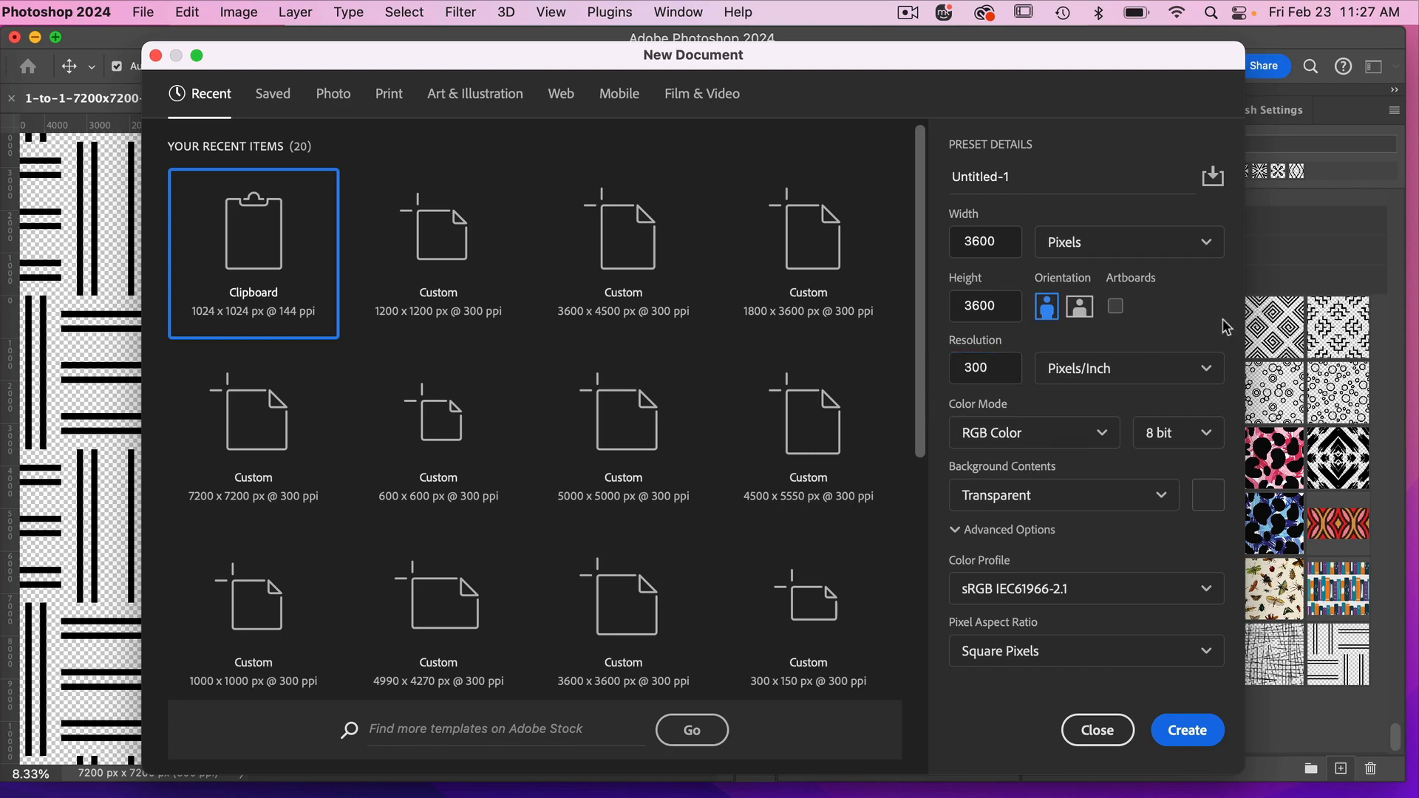
{"action": "left_click", "coordinate": [1185, 731]}
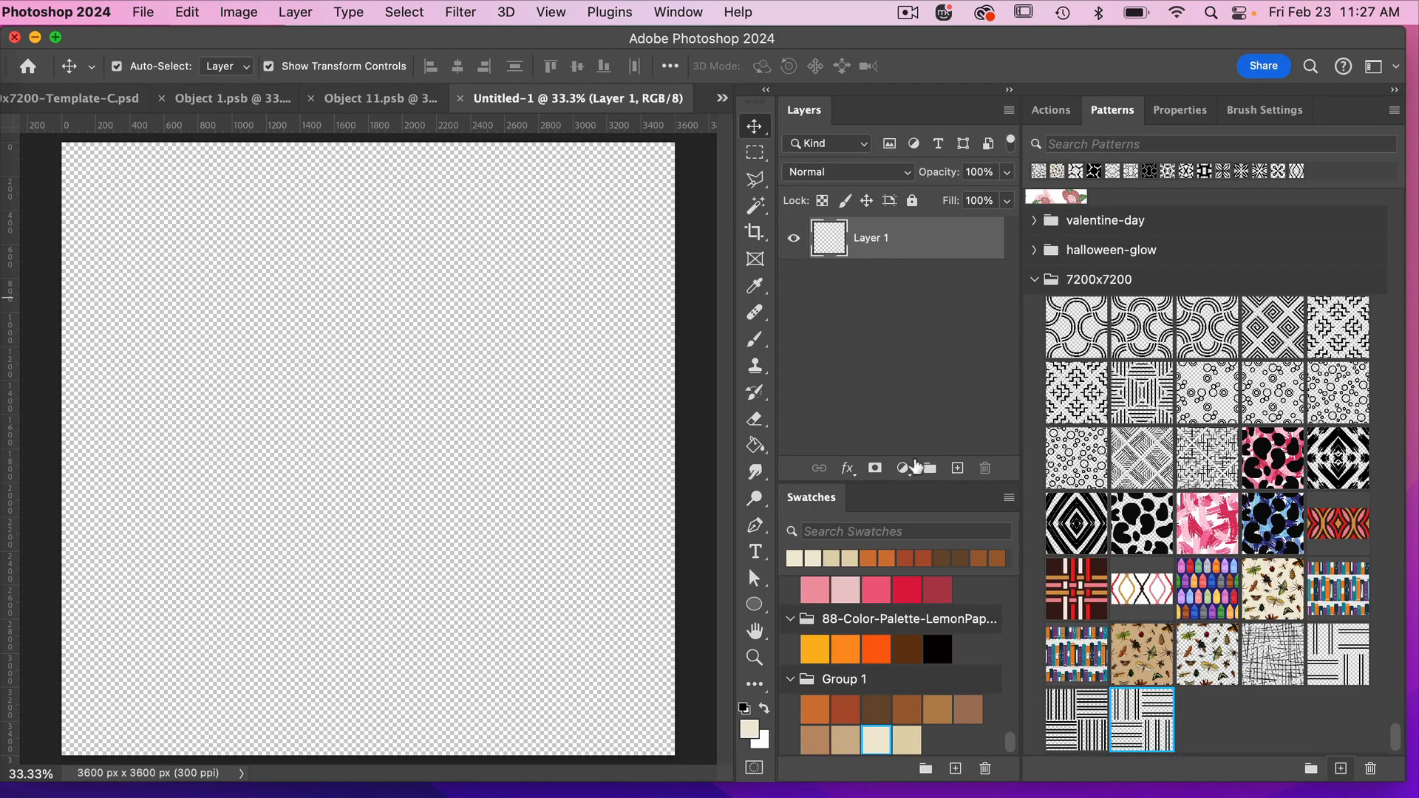
Step: Add a pattern fill layer and apply the two-repeat line pattern from the 7200x7200 group to it
{"action": "left_click", "coordinate": [915, 466]}
{"action": "left_click", "coordinate": [938, 534]}
{"action": "left_click", "coordinate": [872, 154]}
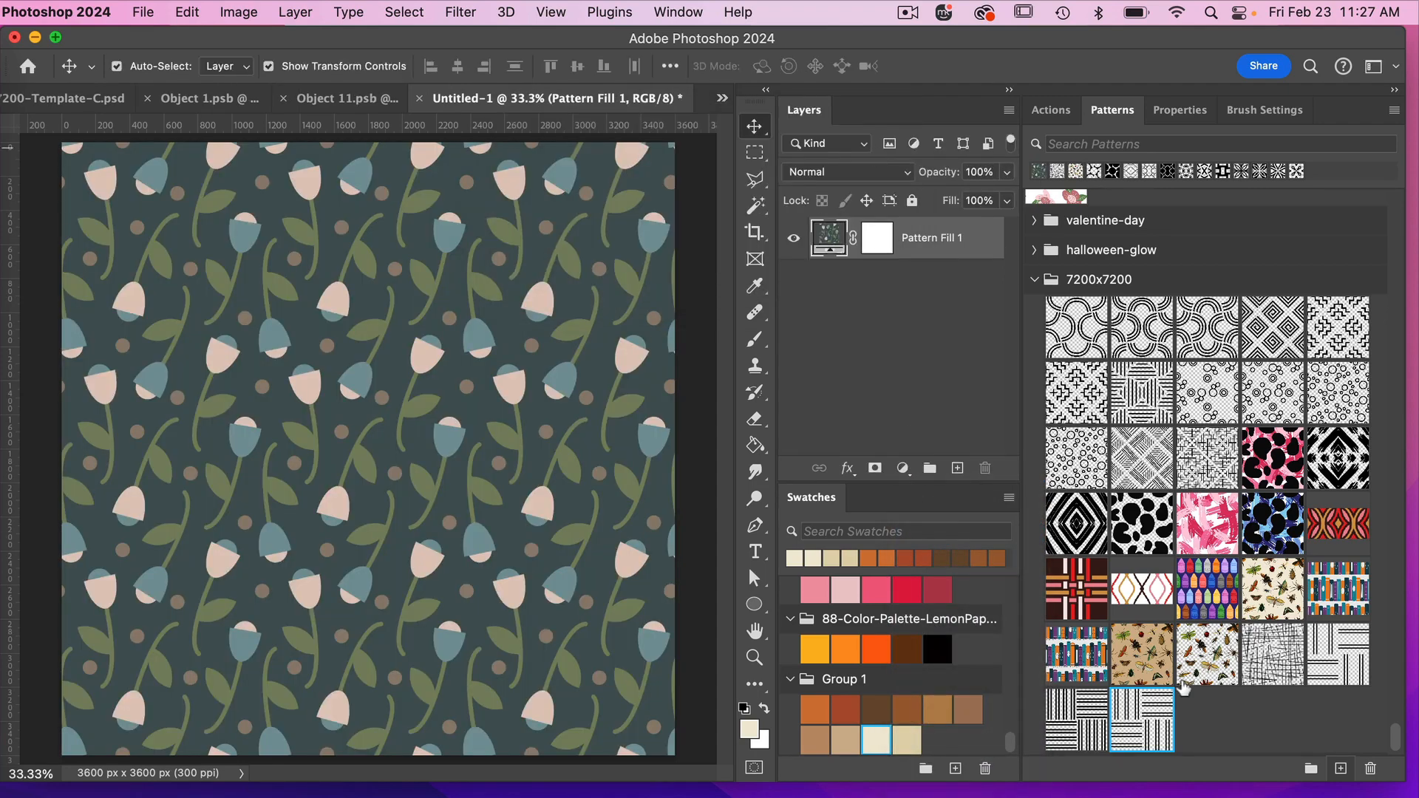
{"action": "left_click", "coordinate": [1334, 654]}
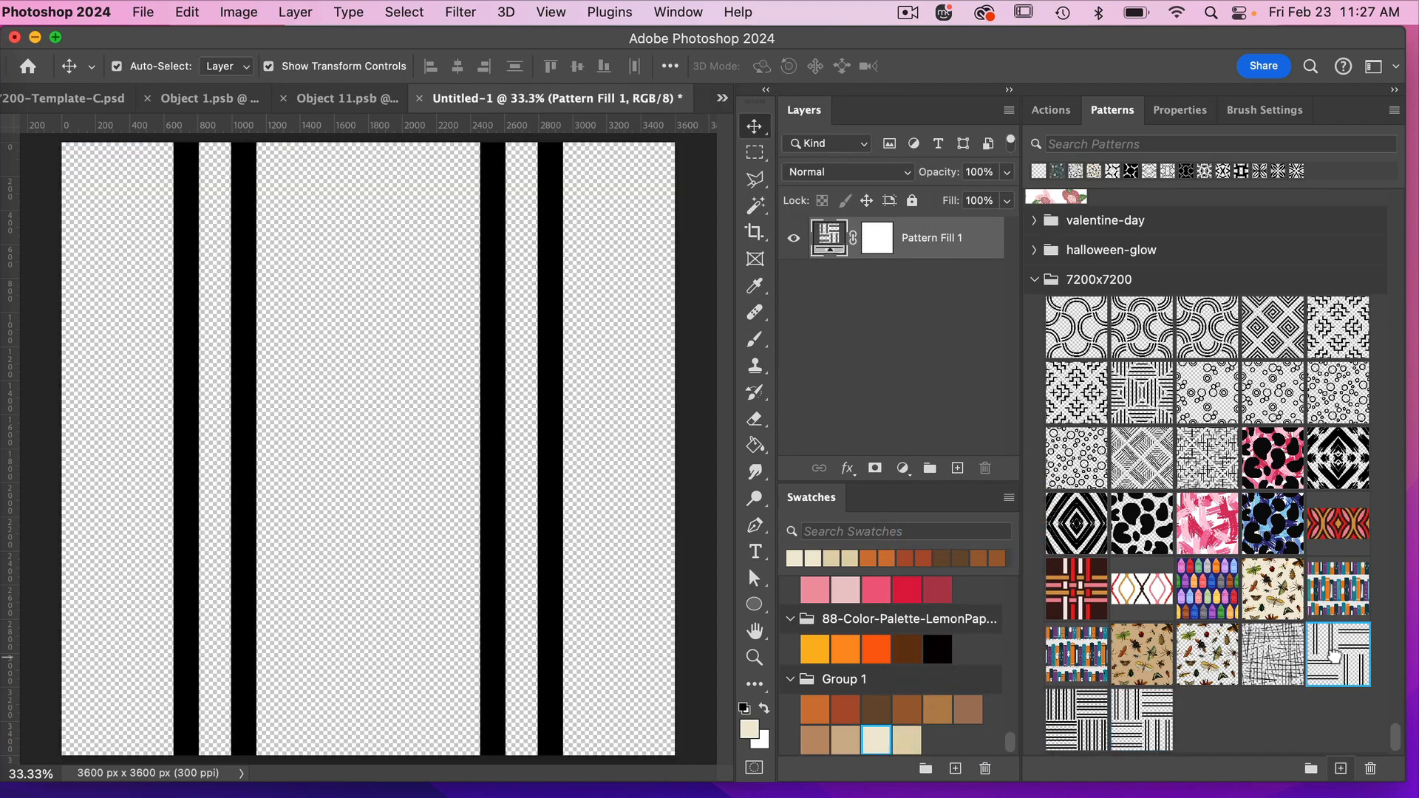
Step: Set the scale of the Pattern Fill 1 layer to 10%
{"action": "double_click", "coordinate": [828, 235]}
{"action": "left_click", "coordinate": [691, 196]}
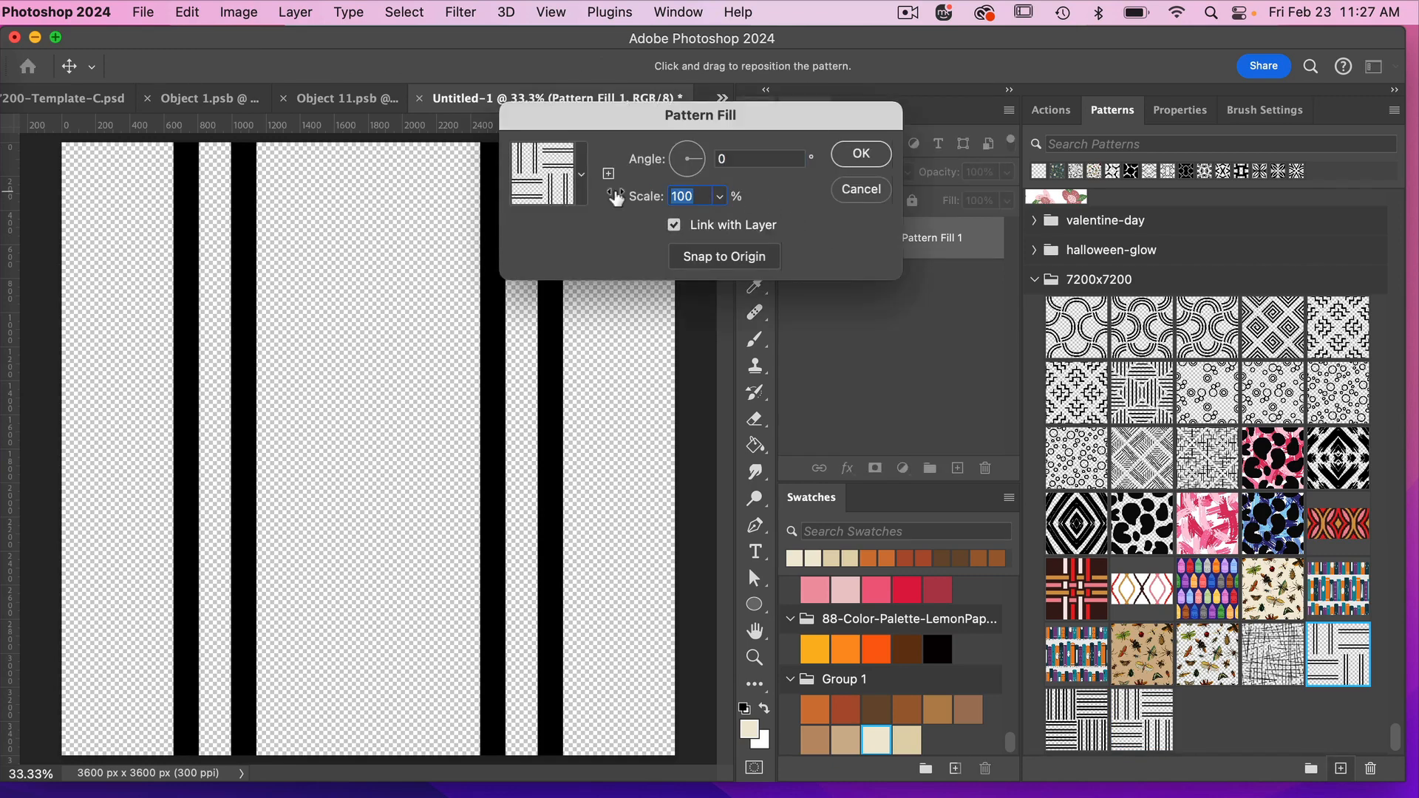
{"action": "type", "text": "10"}
{"action": "left_click", "coordinate": [857, 153]}
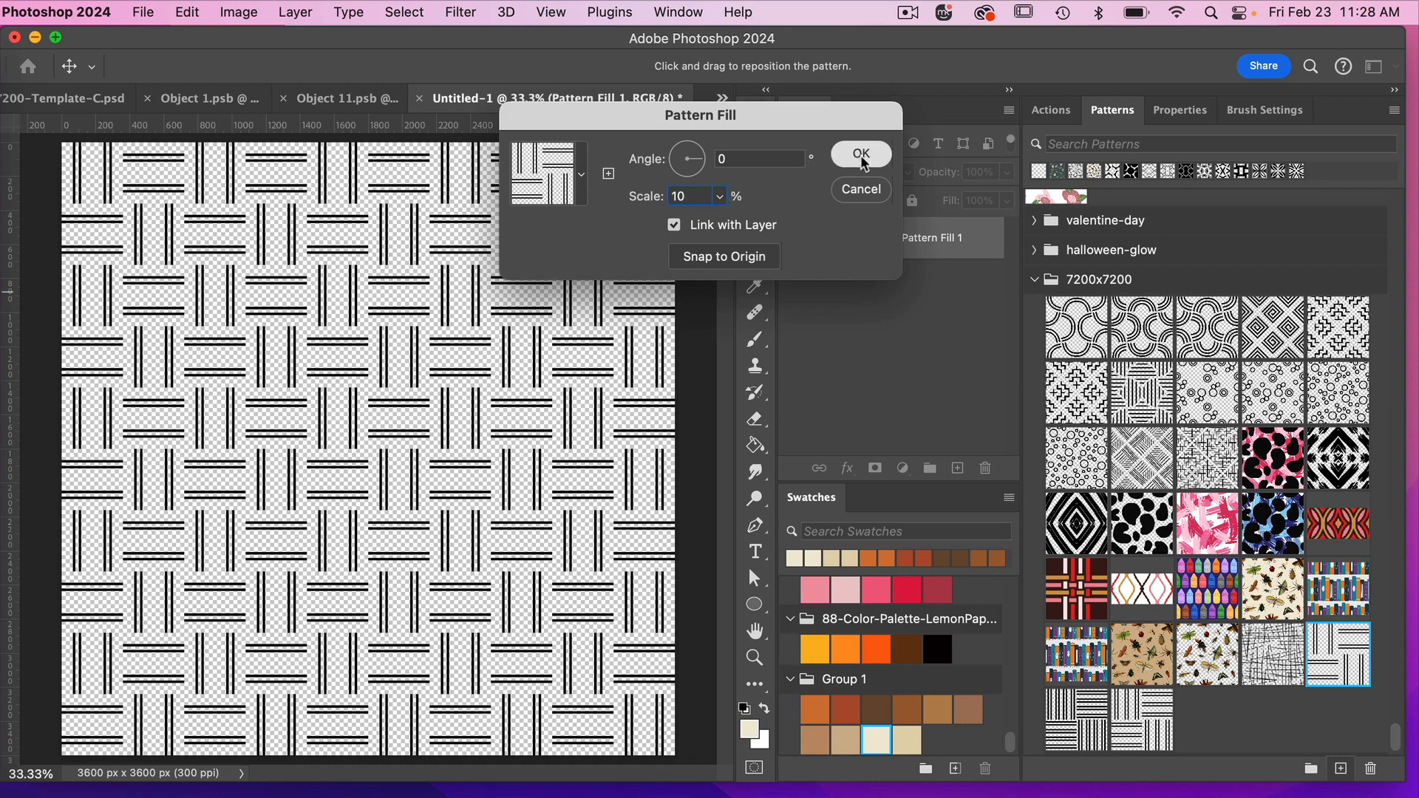
Step: Add a white (fff) solid colour fill layer and place it beneath Pattern Fill 1 as the background
{"action": "left_click", "coordinate": [903, 468]}
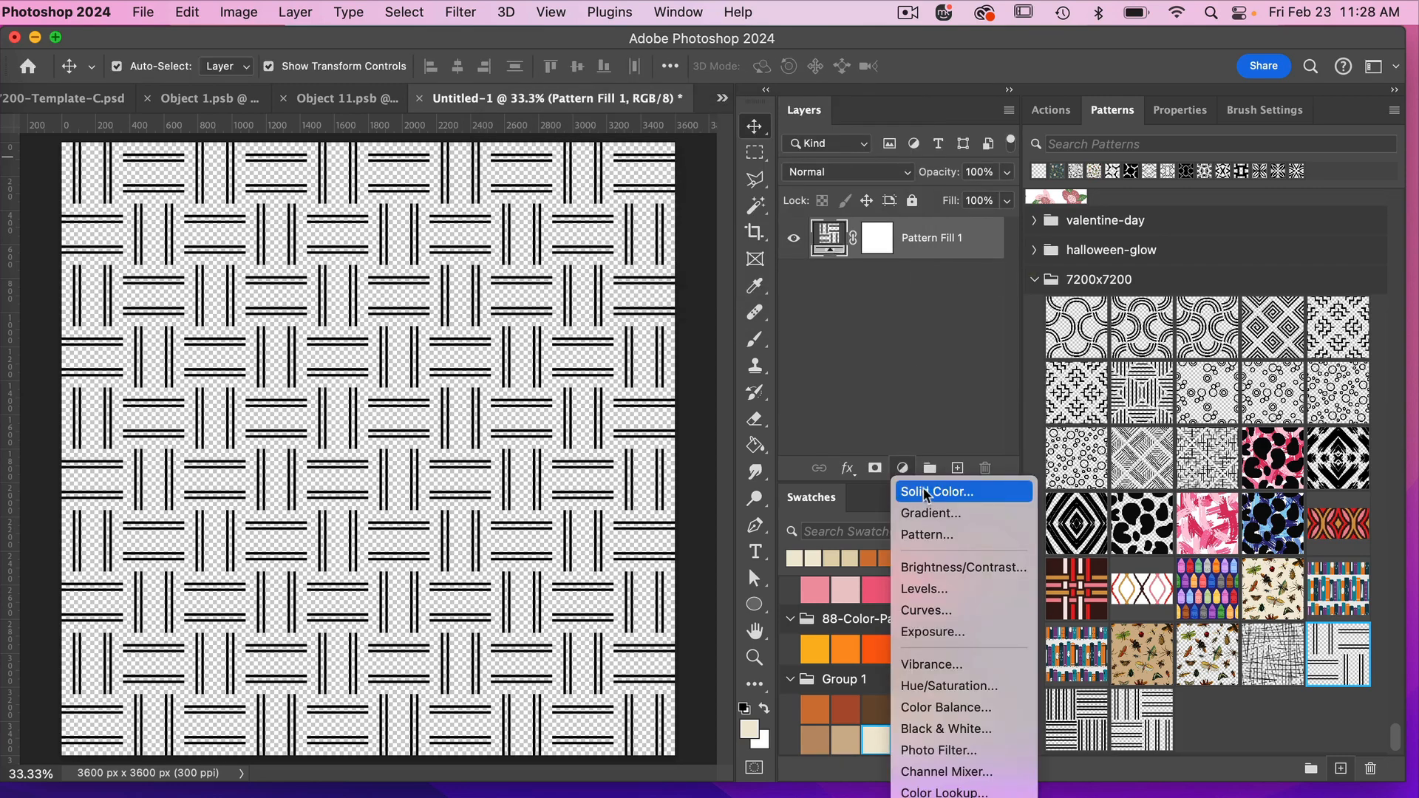
{"action": "left_click", "coordinate": [932, 491]}
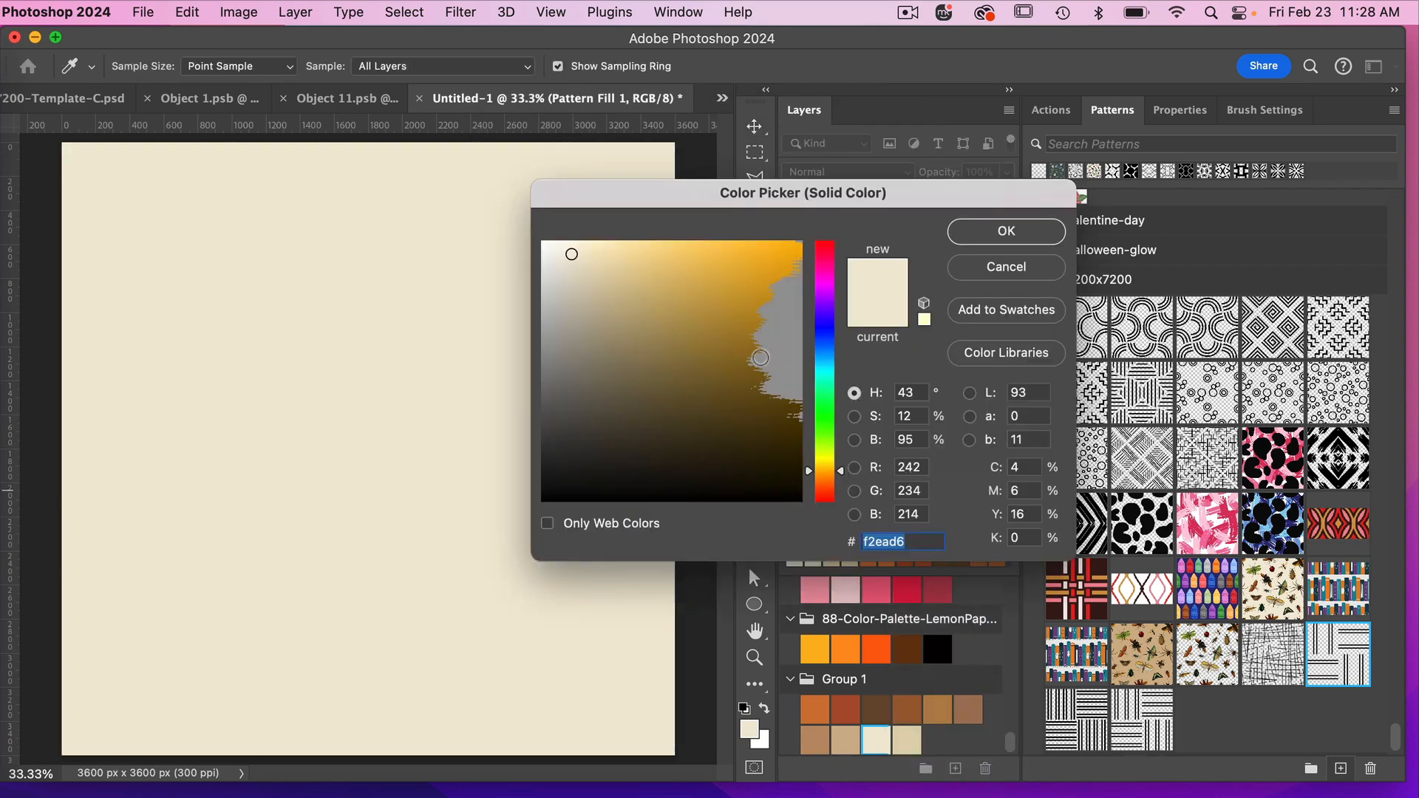
{"action": "type", "text": "fff"}
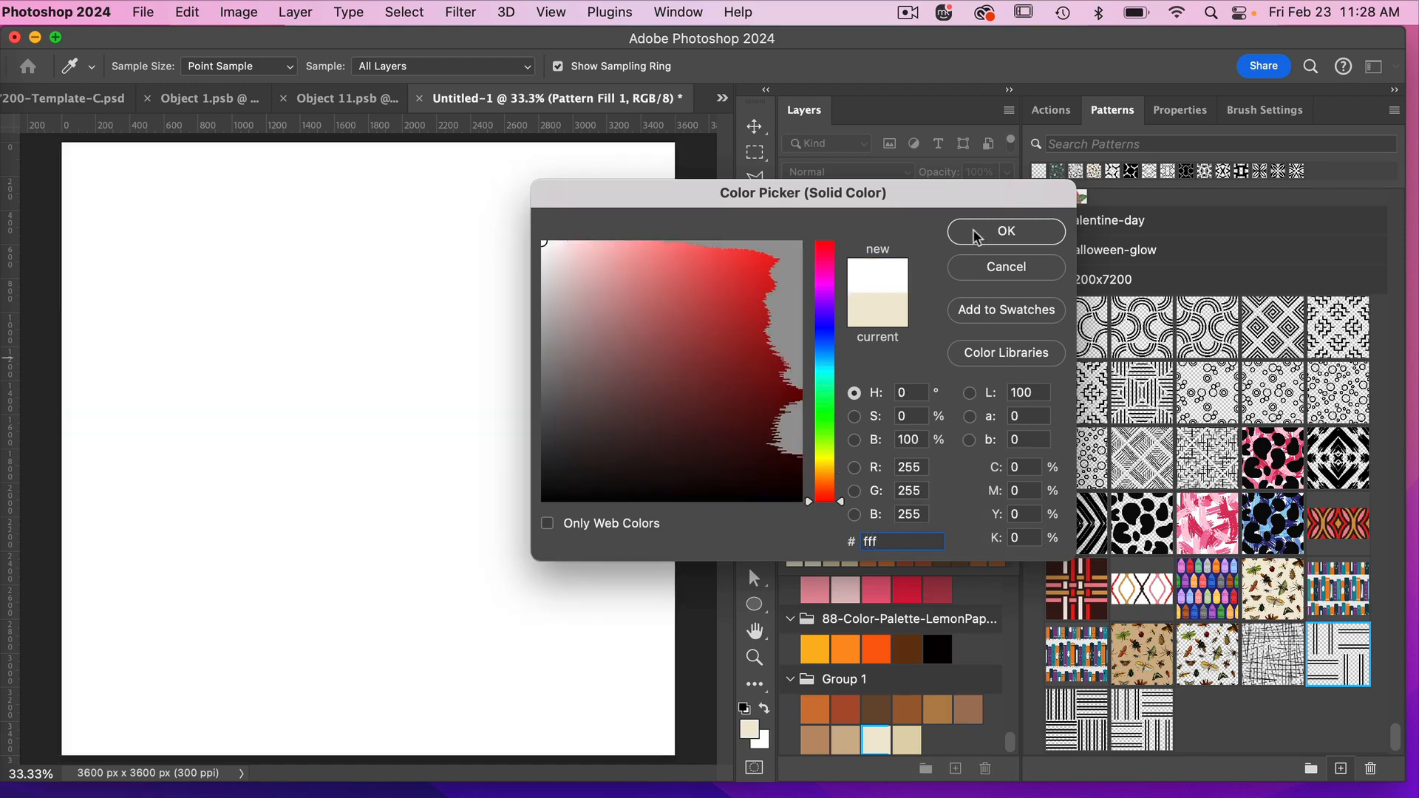
{"action": "left_click", "coordinate": [974, 237]}
{"action": "left_click_drag", "start_coordinate": [924, 240], "coordinate": [922, 293]}
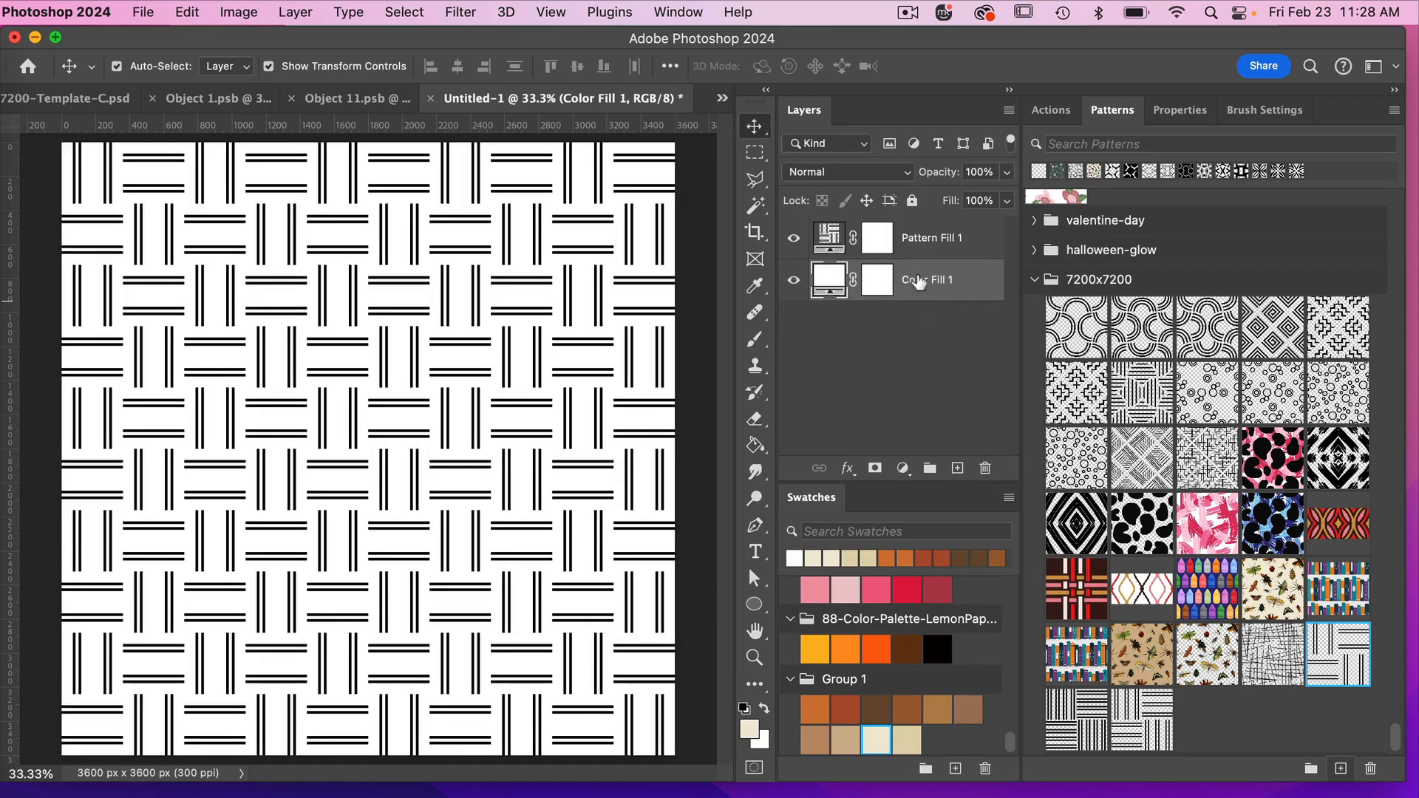
Step: Place a copy of the white colour fill above Pattern Fill 1, recoloured to black (000) and clipped to the pattern layer
{"action": "key", "text": "super+j"}
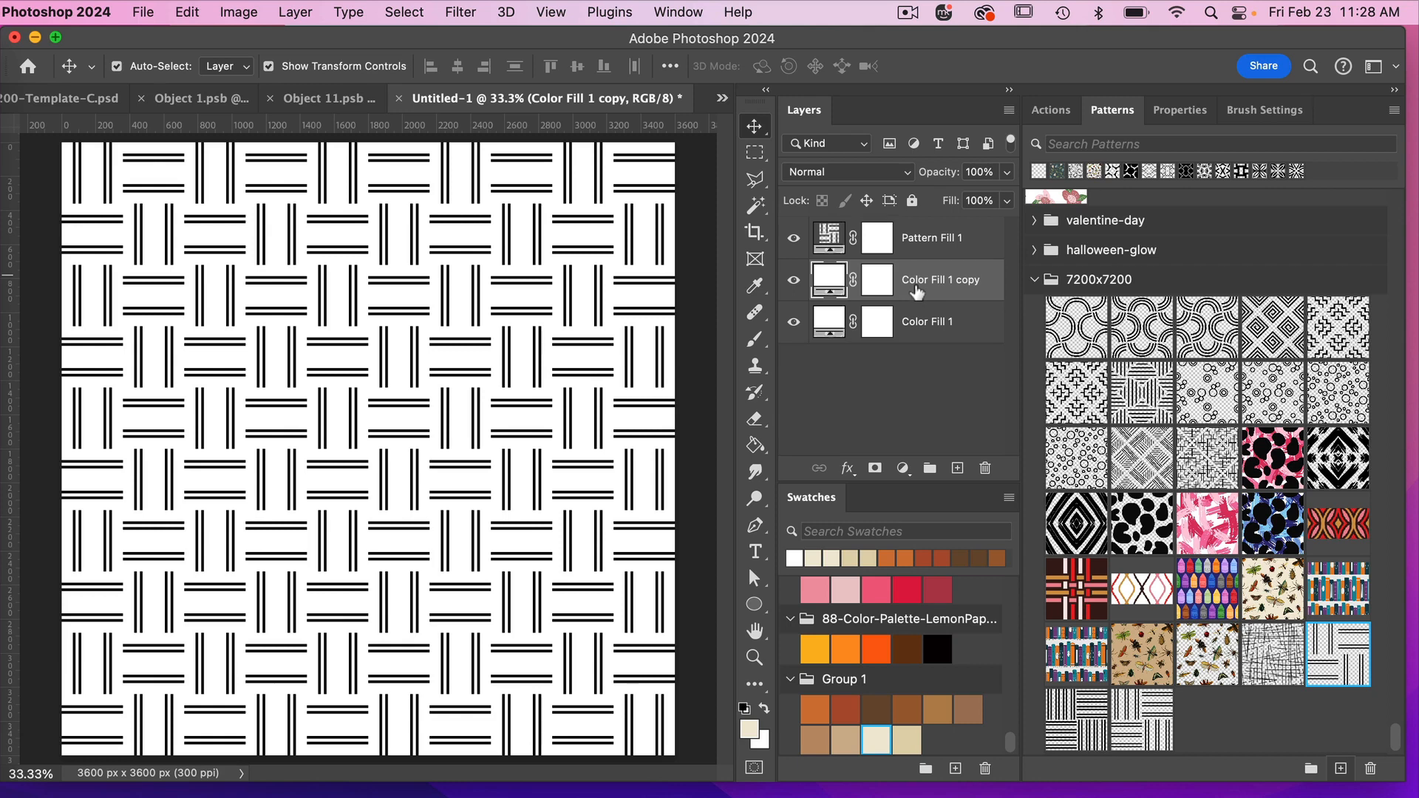
{"action": "left_click_drag", "start_coordinate": [914, 283], "coordinate": [916, 230]}
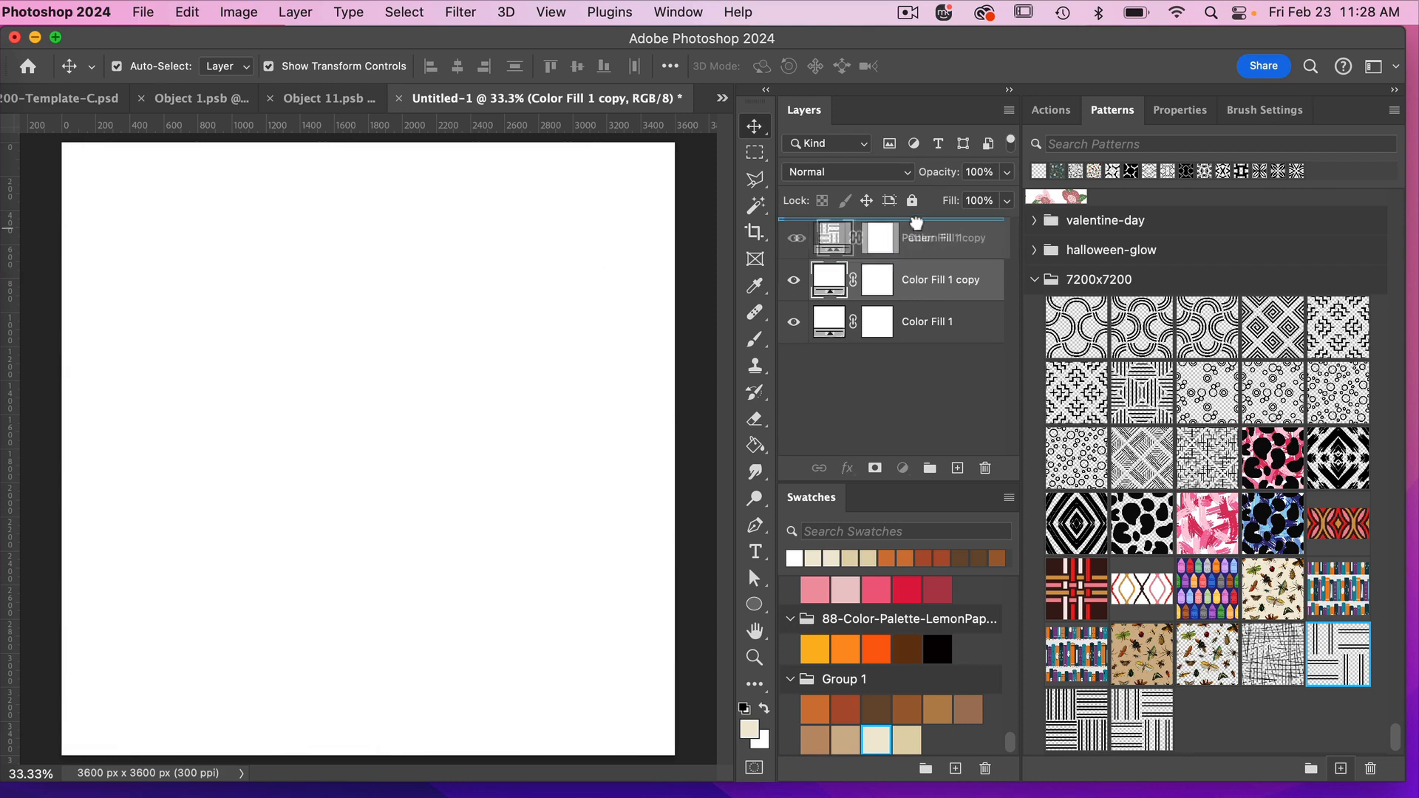
{"action": "double_click", "coordinate": [826, 238]}
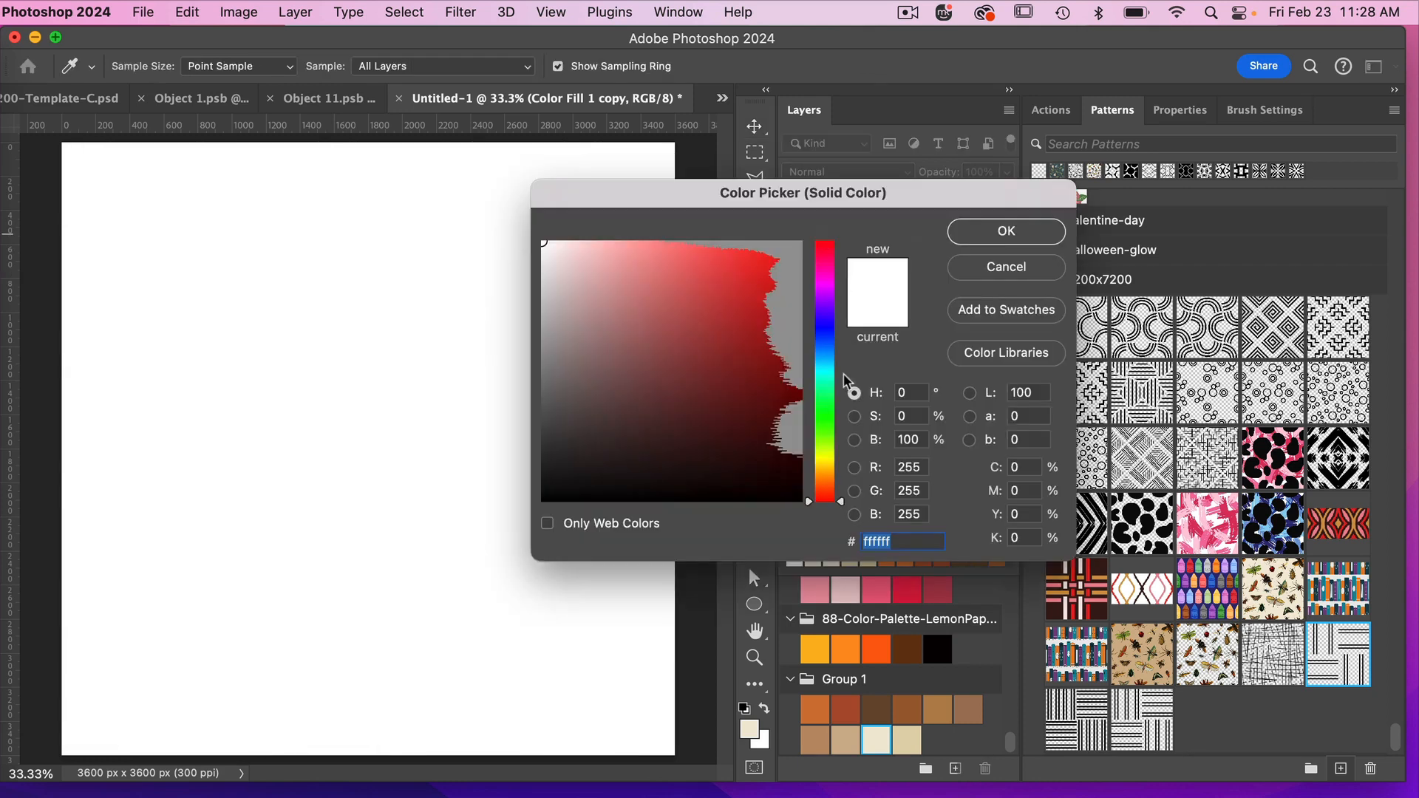
{"action": "type", "text": "000"}
{"action": "left_click", "coordinate": [999, 235]}
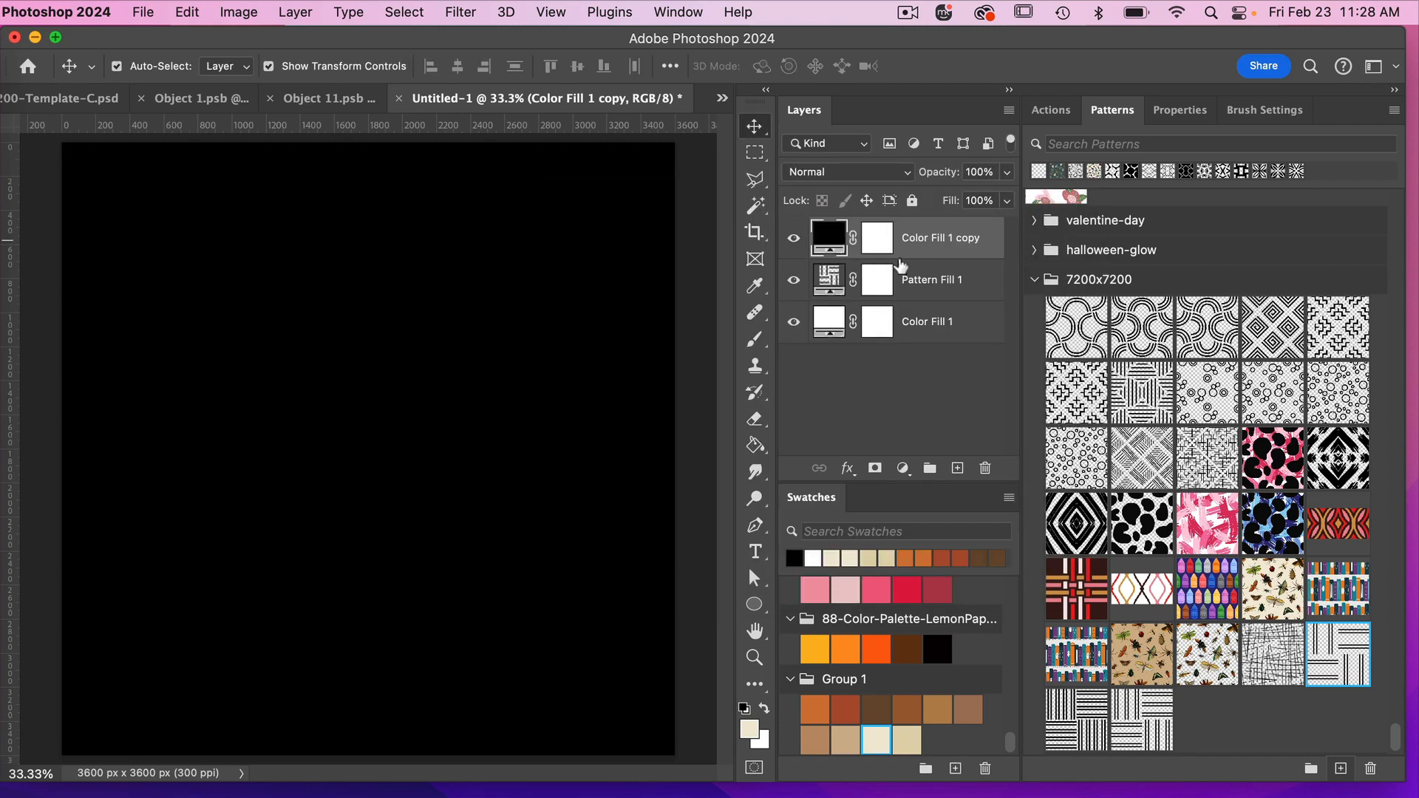
{"action": "right_click", "coordinate": [911, 252]}
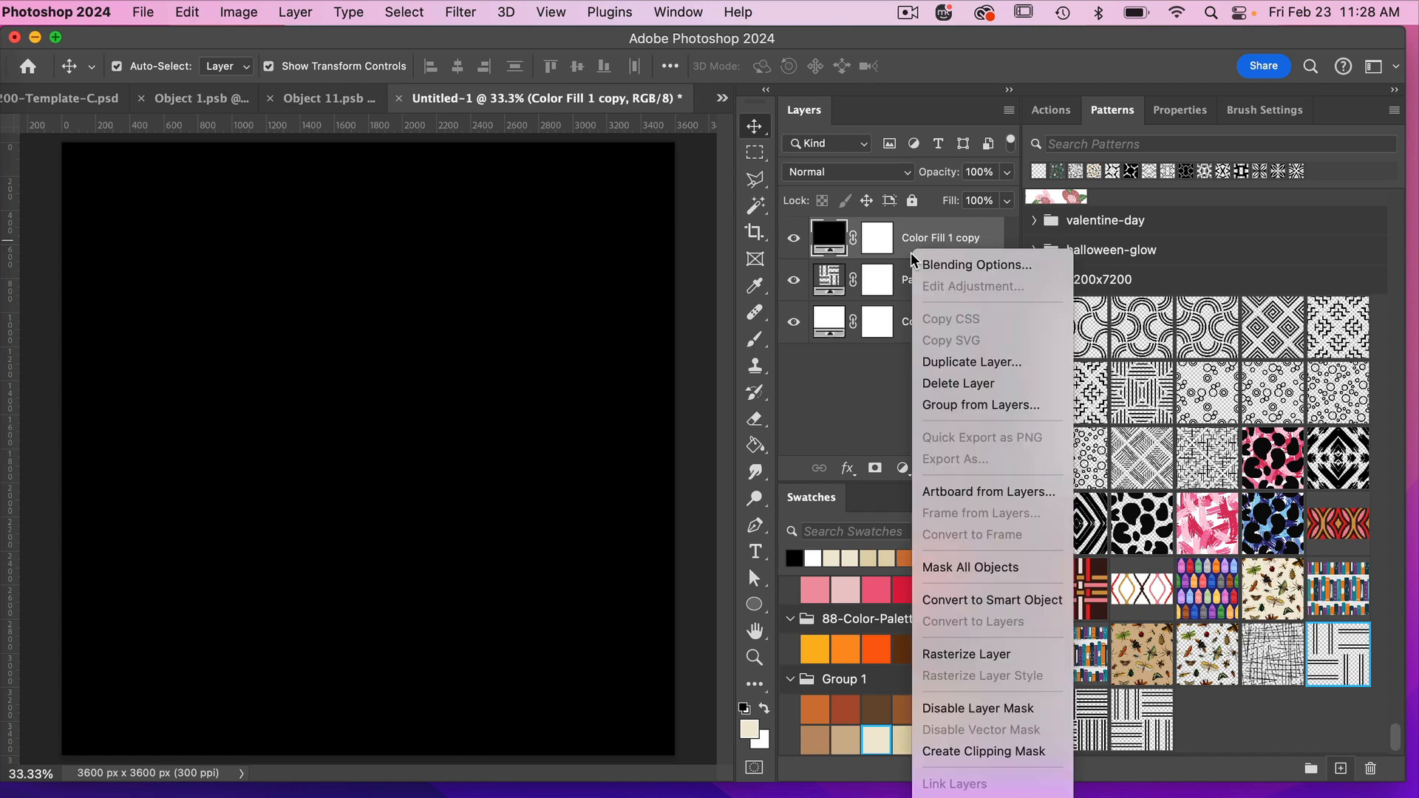
{"action": "left_click", "coordinate": [990, 750]}
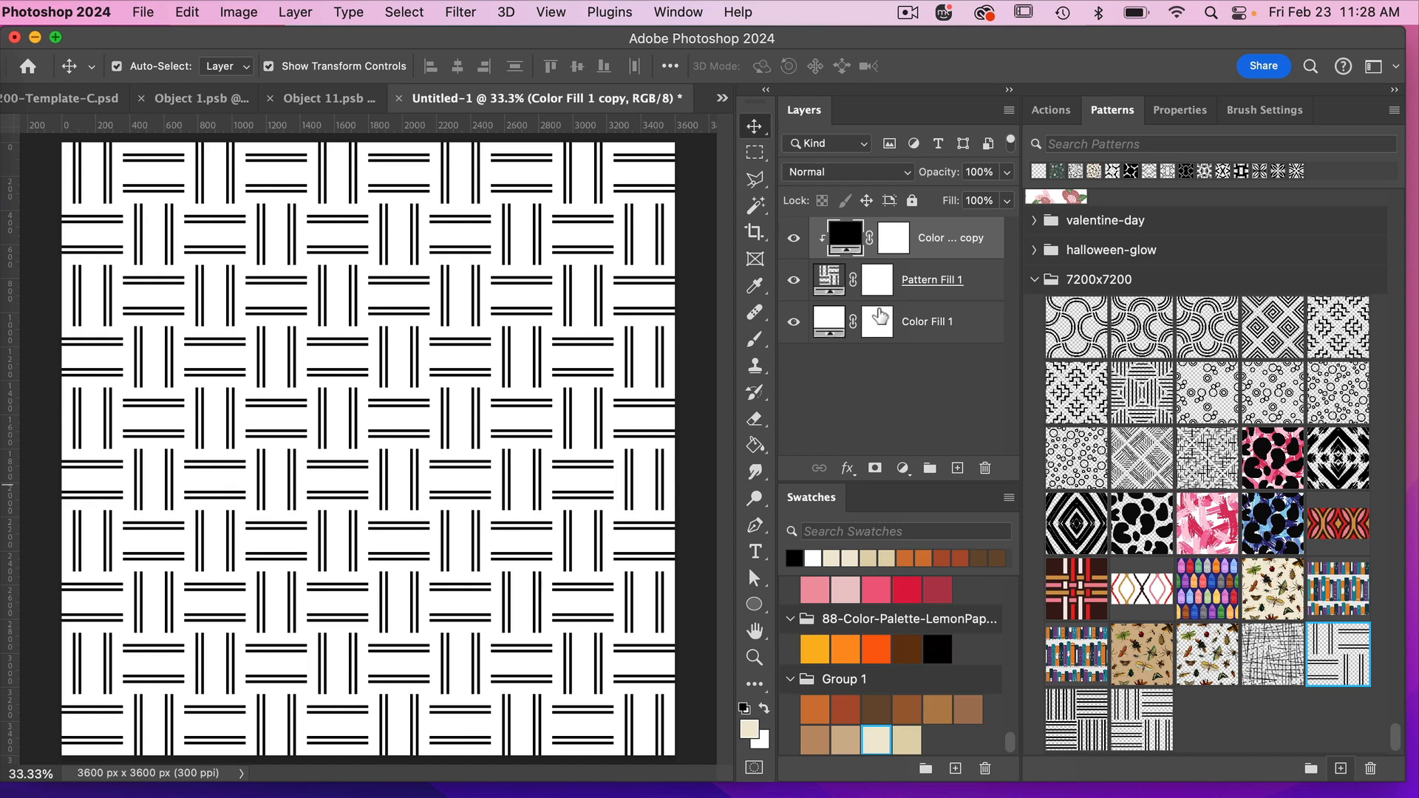
Step: Try the three-repeat and four-repeat line patterns in Pattern Fill 1, and leave the three-repeat pattern applied
{"action": "left_click", "coordinate": [930, 285]}
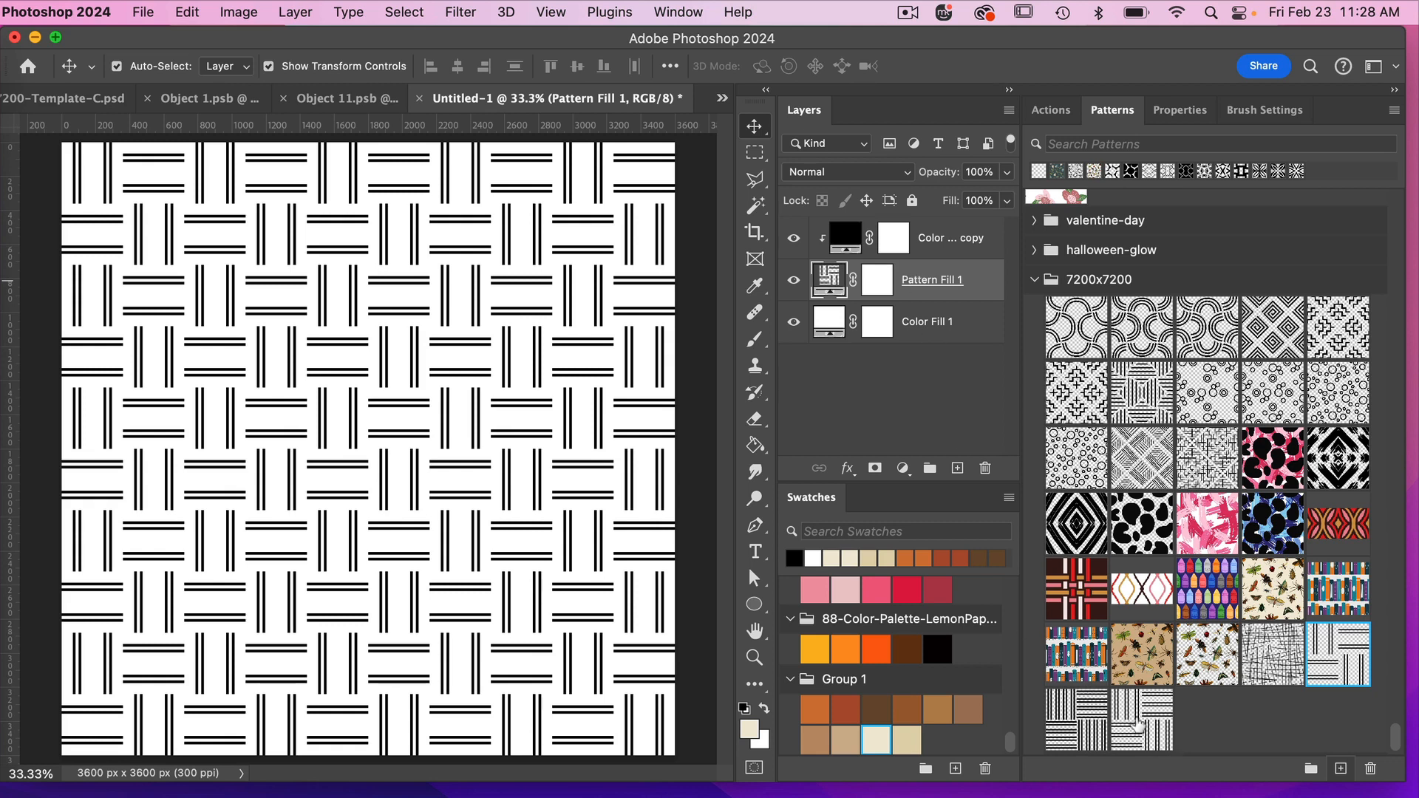
{"action": "left_click", "coordinate": [1136, 719]}
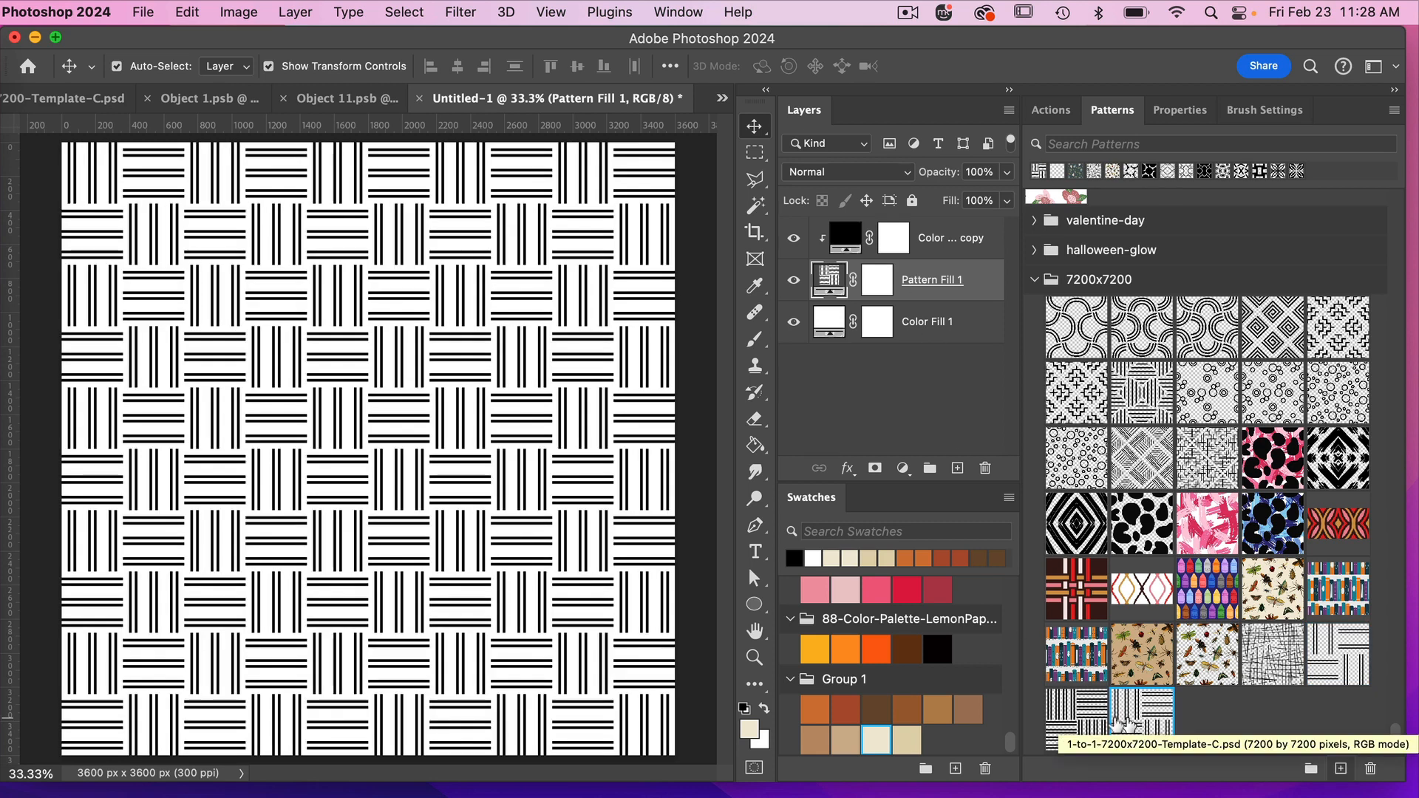
{"action": "left_click", "coordinate": [1064, 712]}
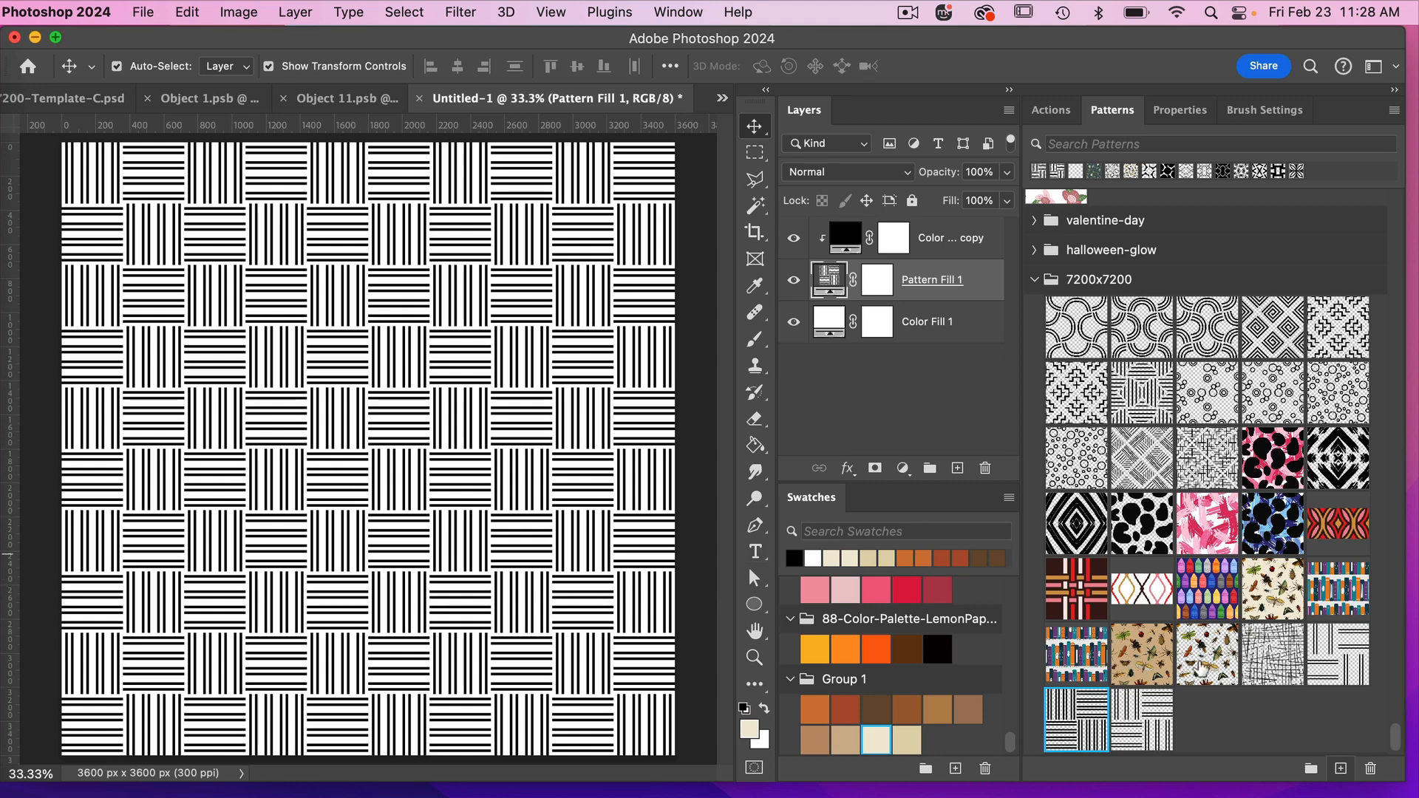
{"action": "left_click", "coordinate": [1138, 714]}
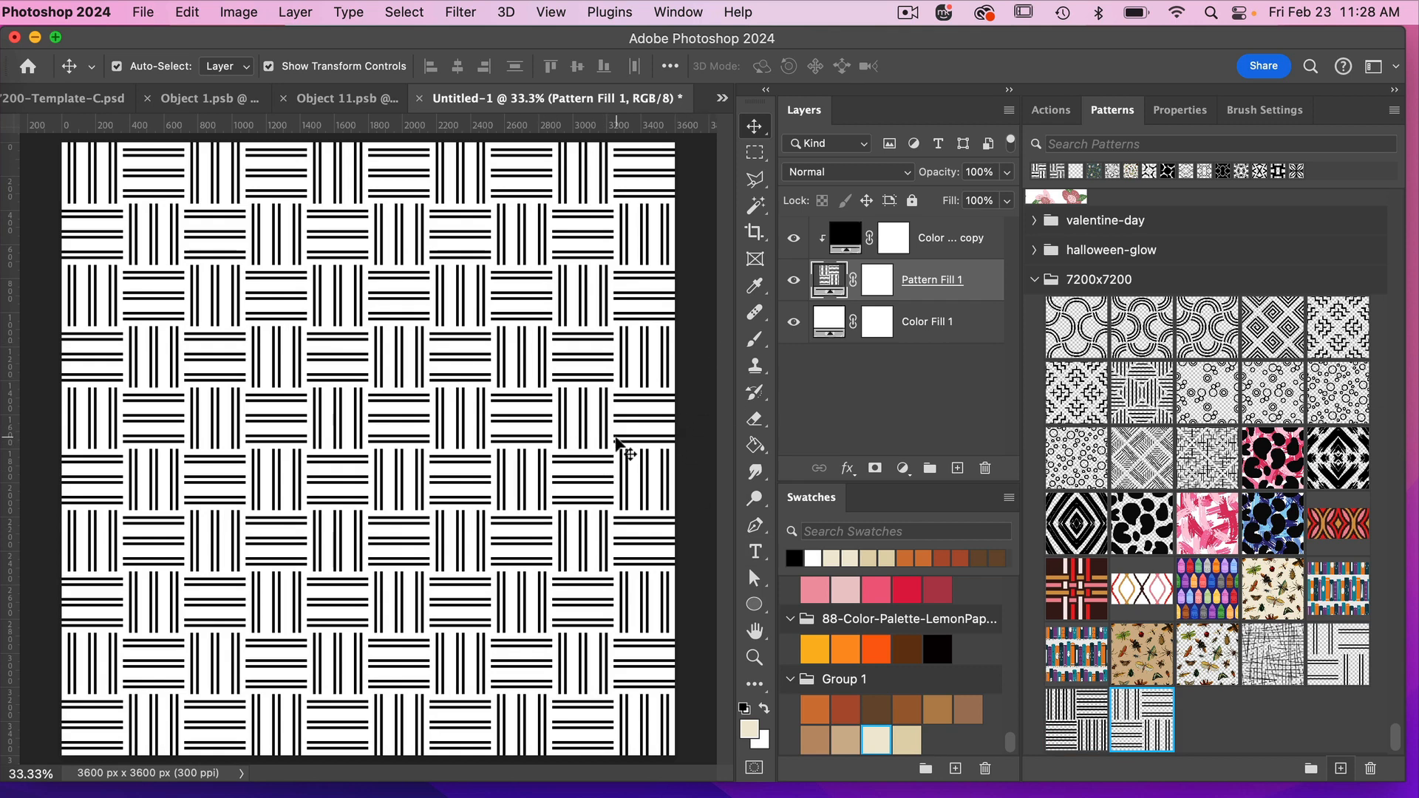
Step: Apply the two-repeat line pattern to the Pattern Fill 1 layer
{"action": "left_click", "coordinate": [1339, 654]}
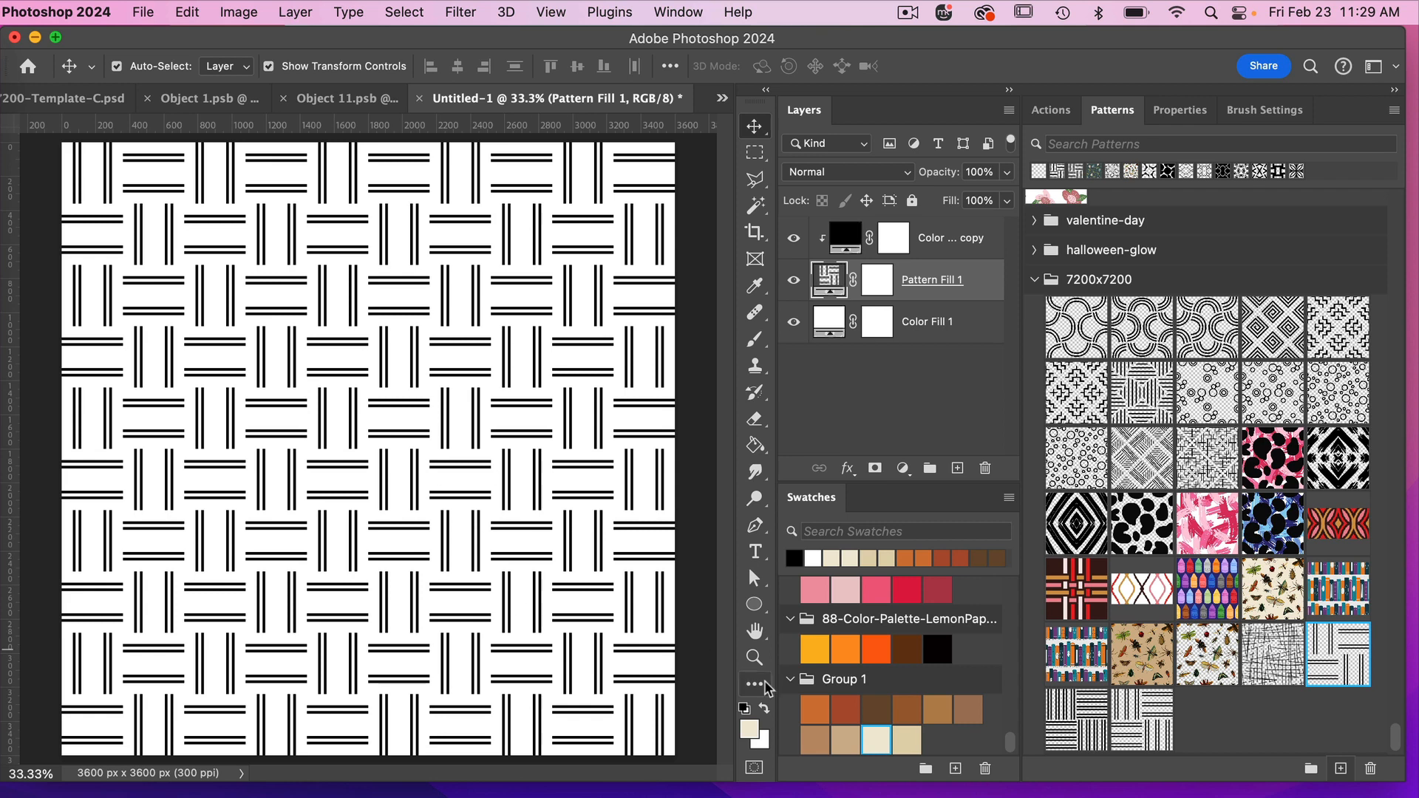
Step: In Object 11.psb, hide the Shape 1 and Shape 1 copy layers and add a new empty layer above them
{"action": "left_click", "coordinate": [344, 100]}
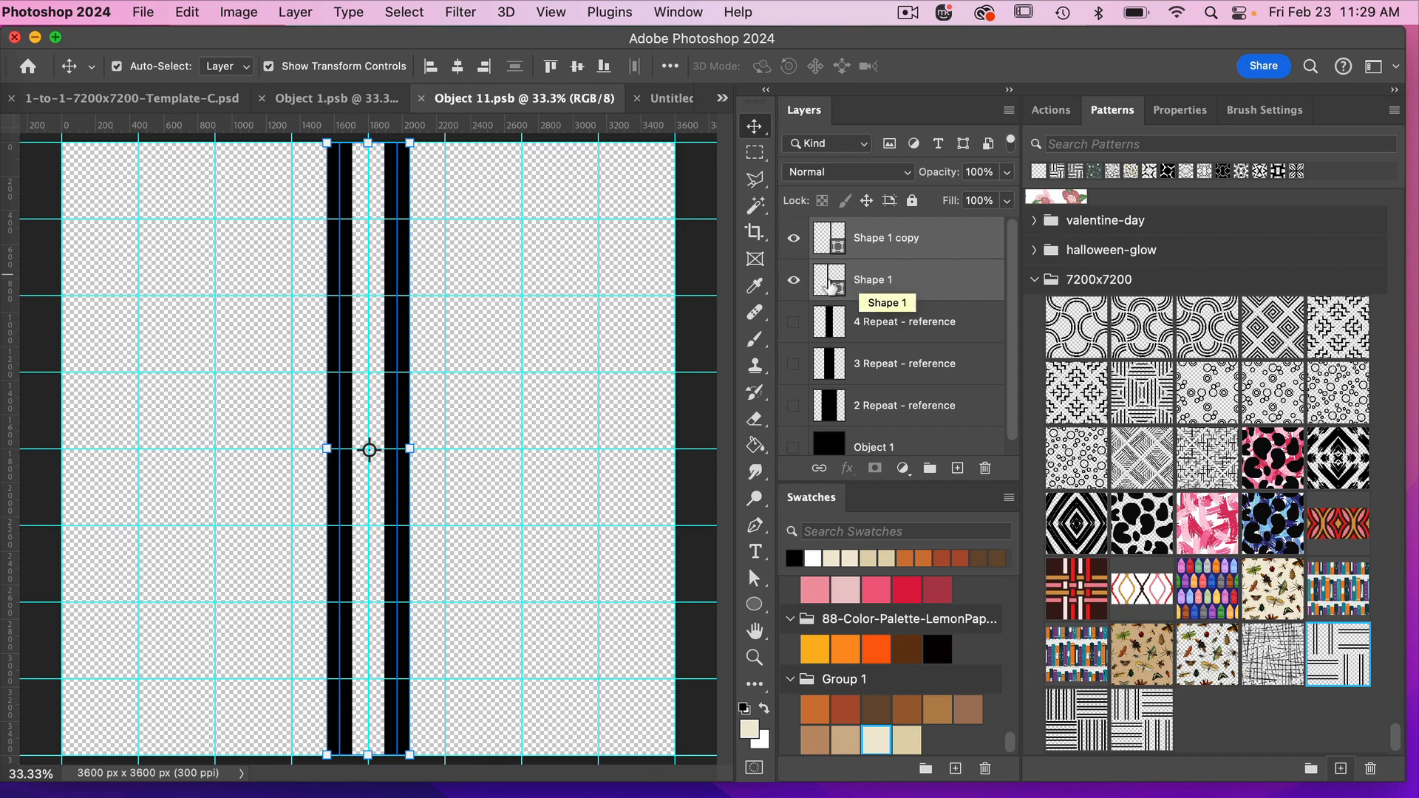
{"action": "left_click", "coordinate": [793, 280]}
{"action": "left_click", "coordinate": [795, 244]}
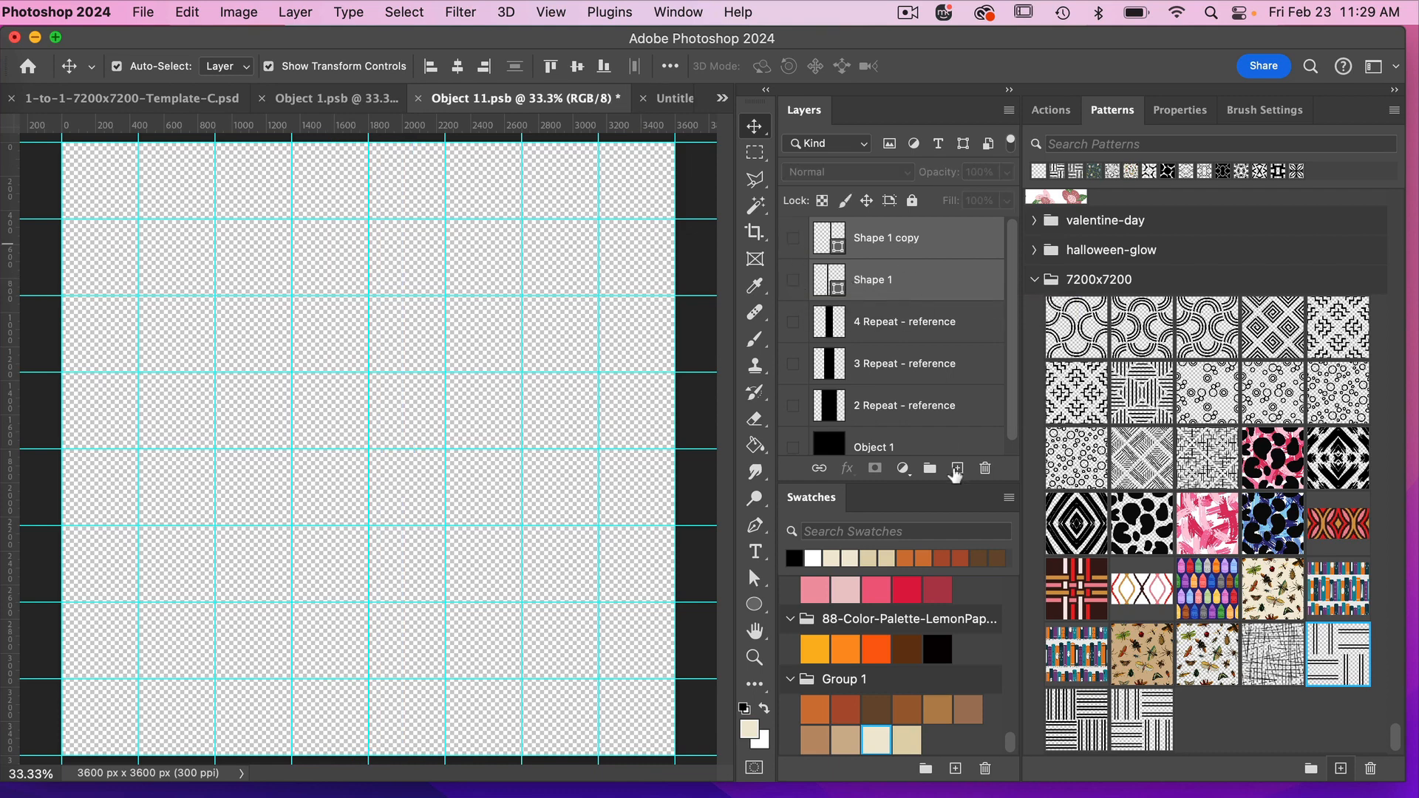
{"action": "left_click", "coordinate": [957, 469]}
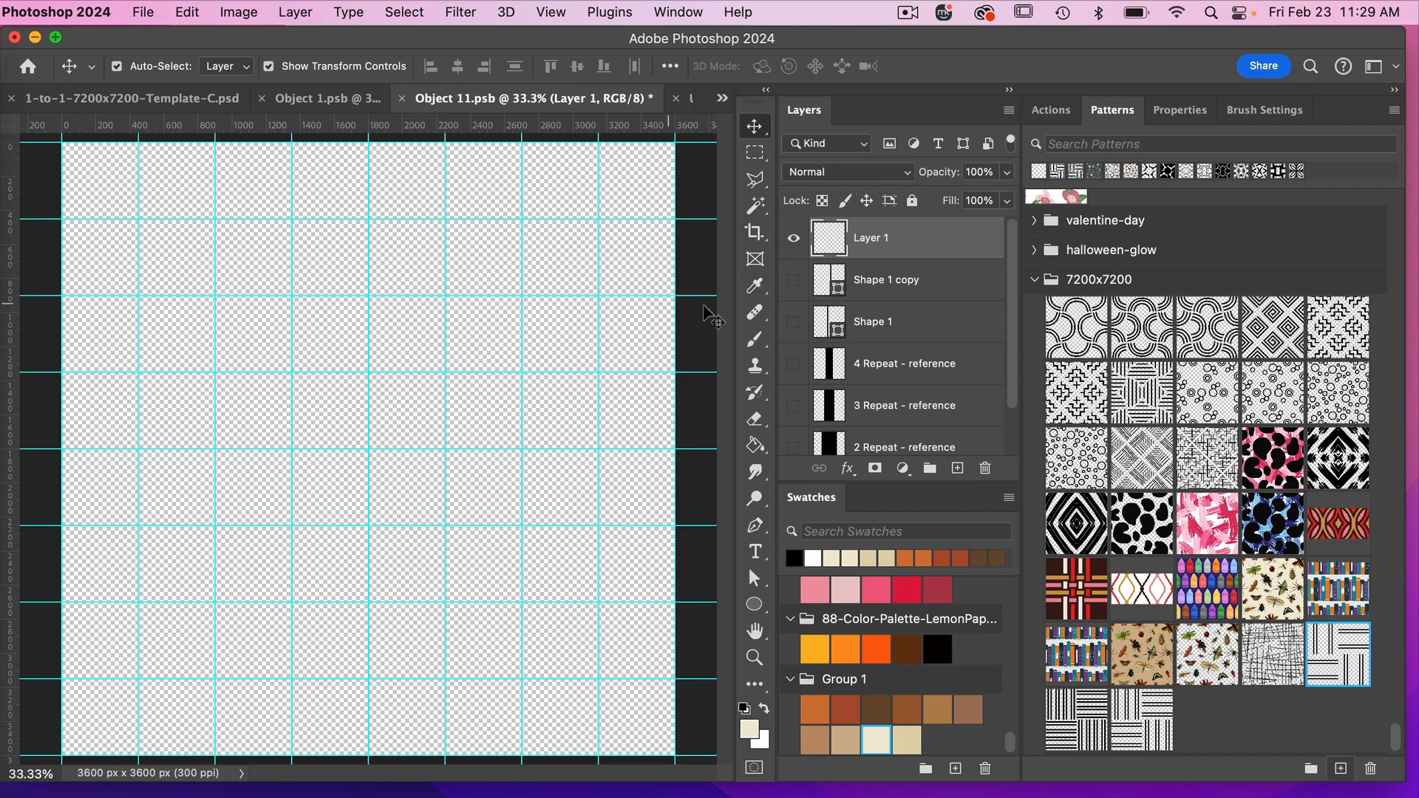
Step: Turn on Dual Axis paint symmetry for the Brush tool and stretch the symmetry axes to the full canvas height, at 133.33% H
{"action": "left_click", "coordinate": [754, 339]}
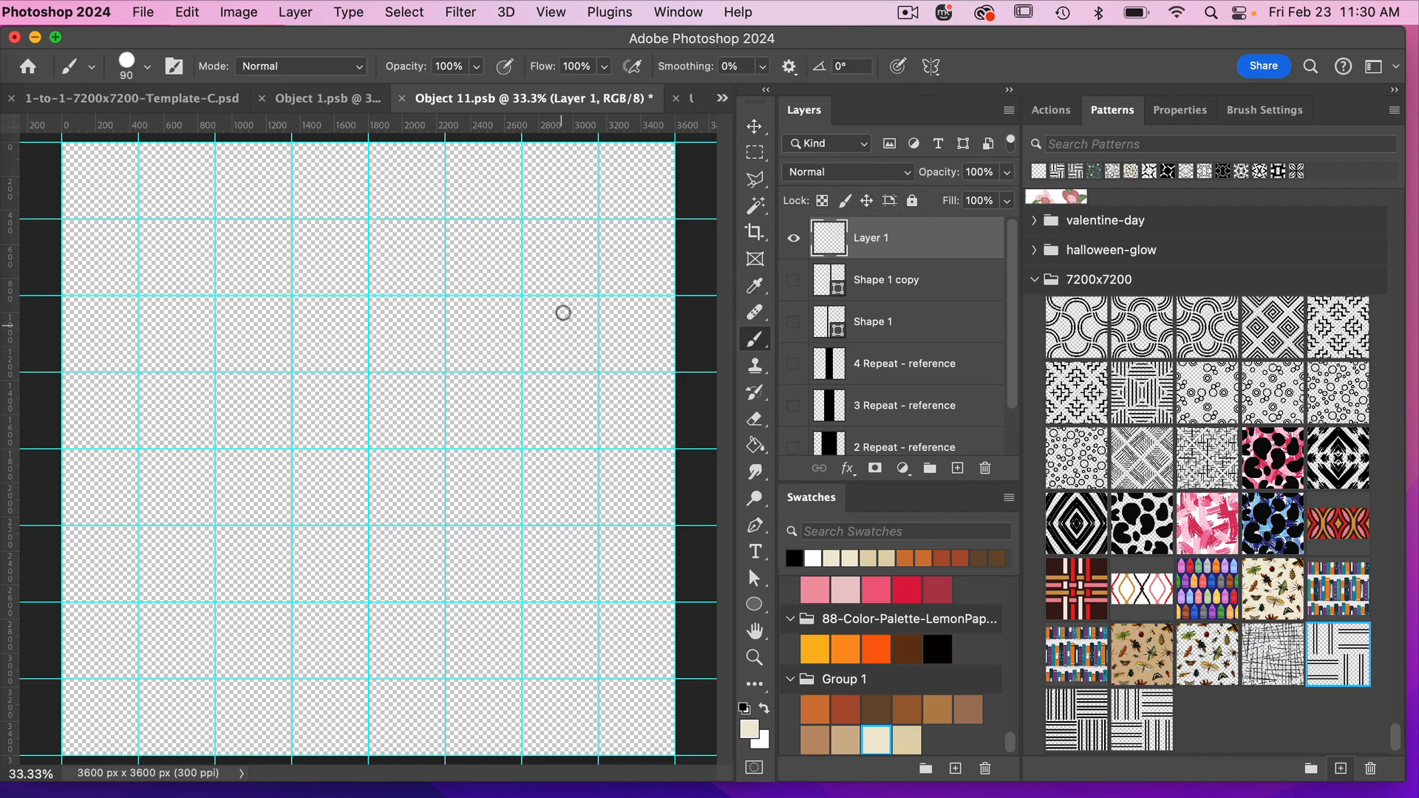
{"action": "key", "text": "bracketleft"}
{"action": "key", "text": "bracketleft"}
{"action": "key", "text": "bracketleft"}
{"action": "key", "text": "bracketleft"}
{"action": "left_click", "coordinate": [929, 67]}
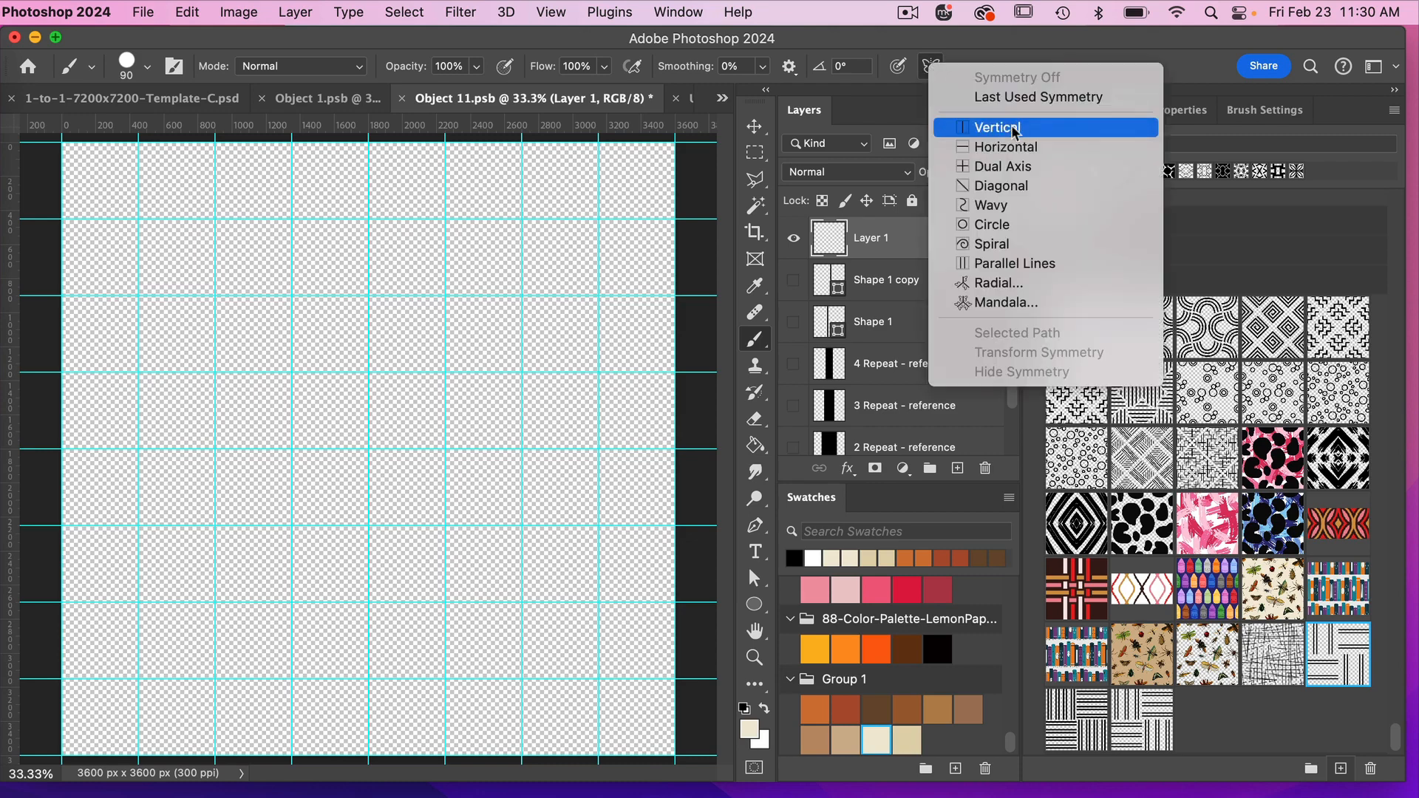
{"action": "left_click", "coordinate": [1036, 166]}
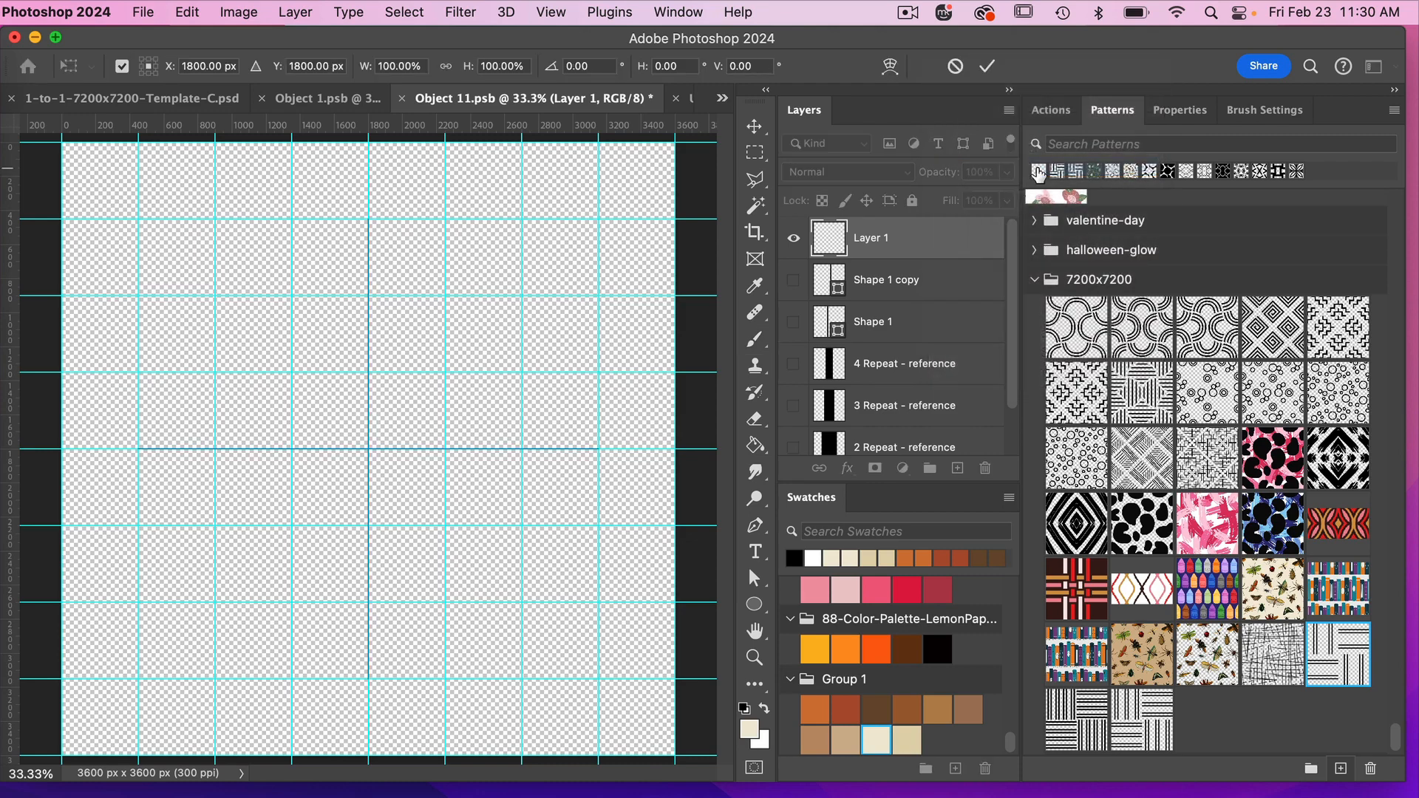
{"action": "left_click_drag", "start_coordinate": [367, 219], "coordinate": [365, 144]}
{"action": "left_click_drag", "start_coordinate": [368, 677], "coordinate": [367, 754]}
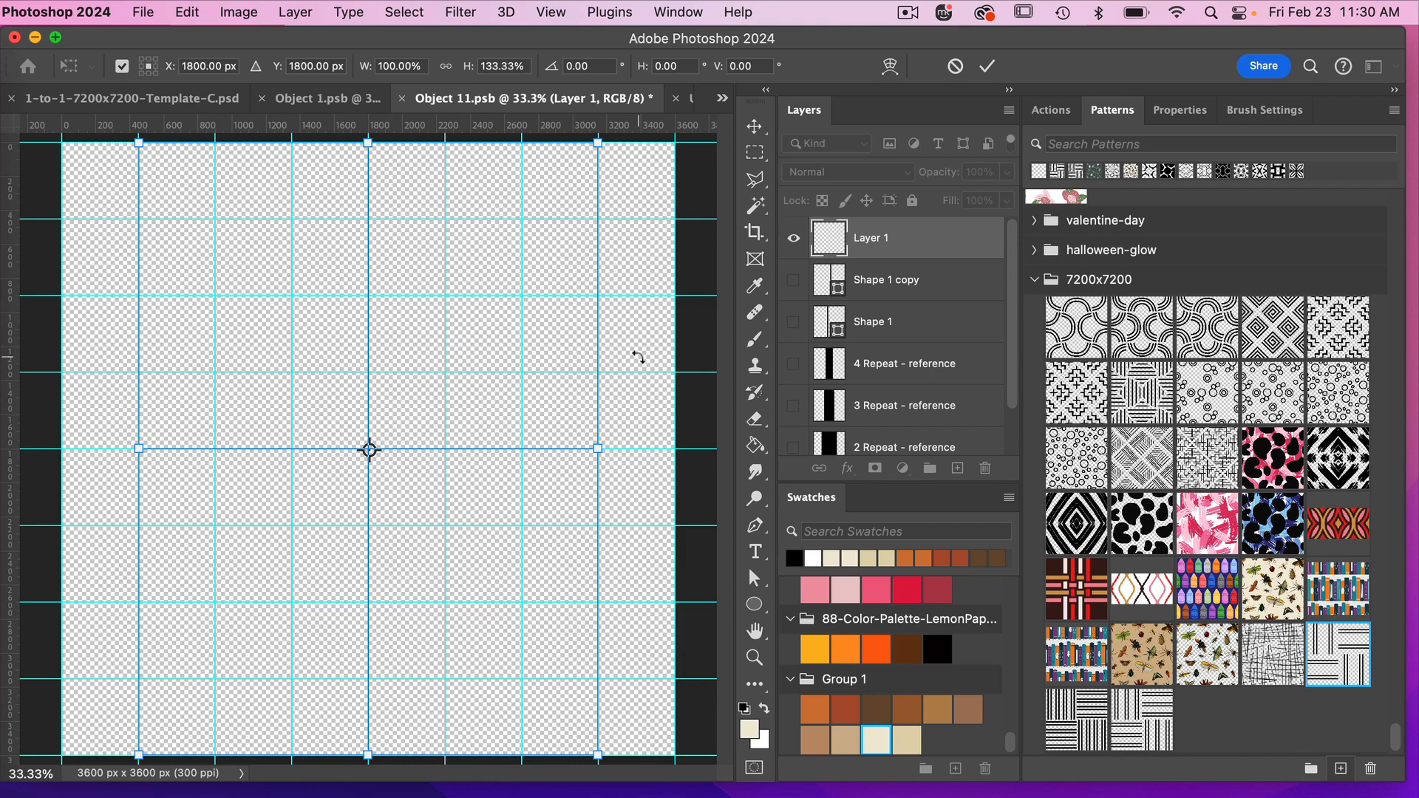
{"action": "left_click", "coordinate": [987, 66]}
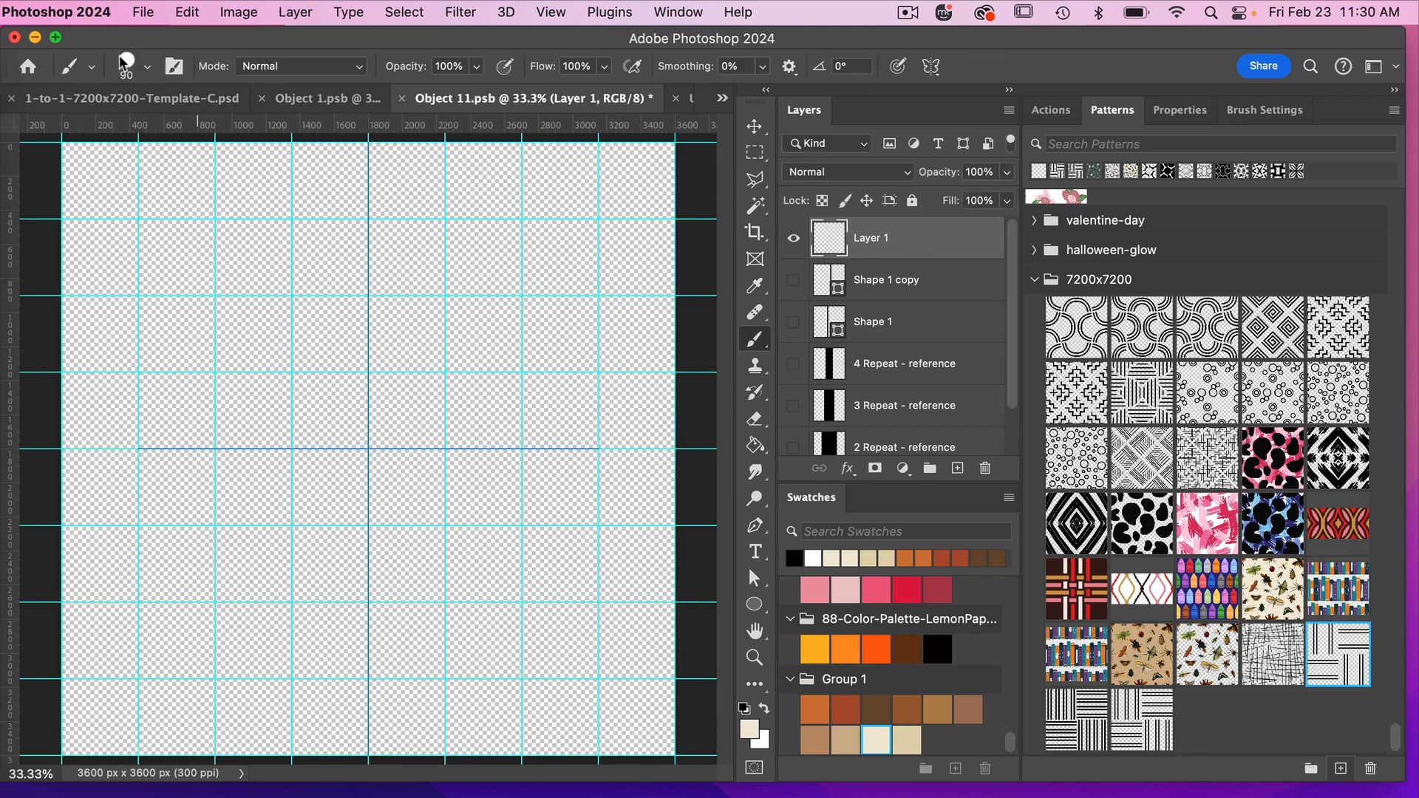
Step: Set the brush to Hard Round at 100 px with black paint and 100% smoothing
{"action": "left_click", "coordinate": [148, 67]}
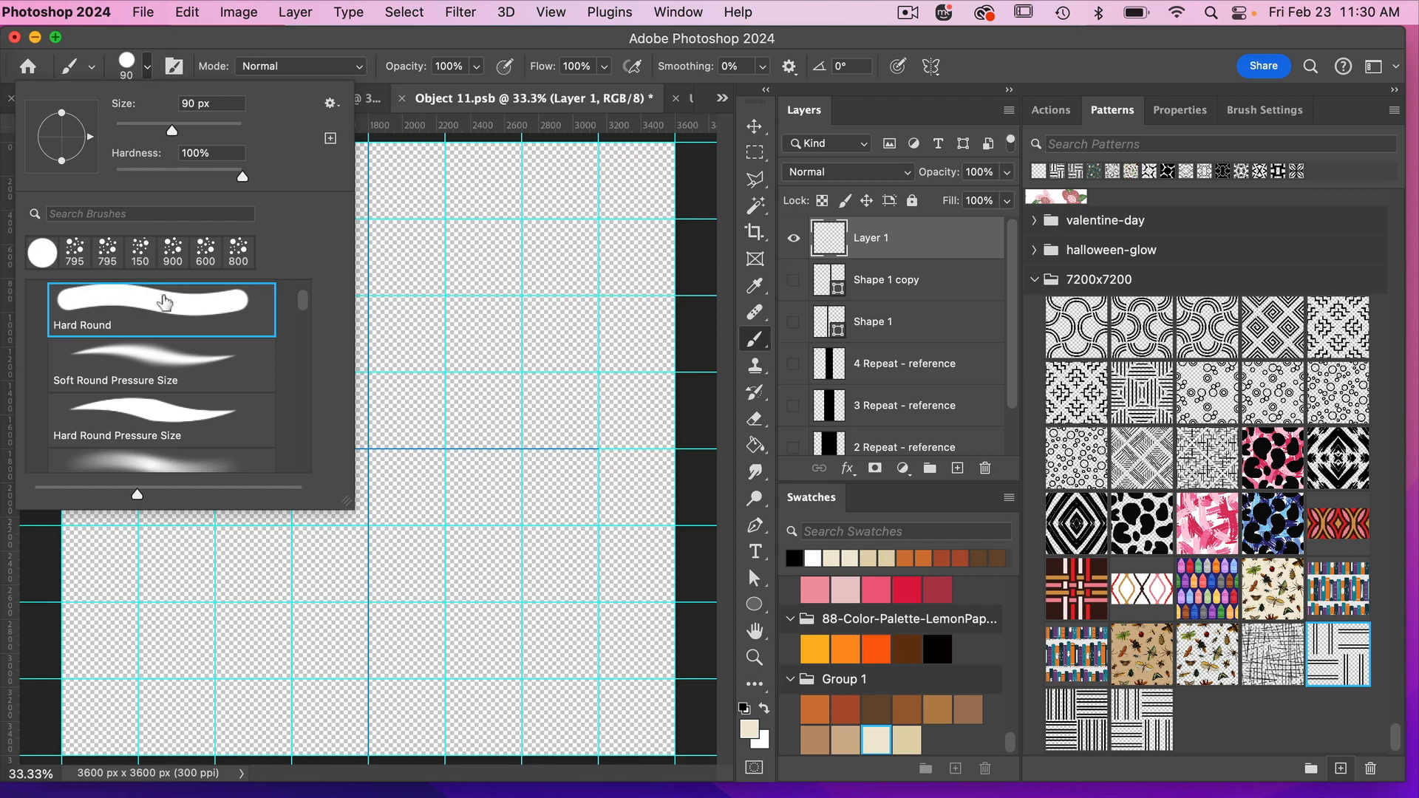
{"action": "left_click", "coordinate": [233, 41]}
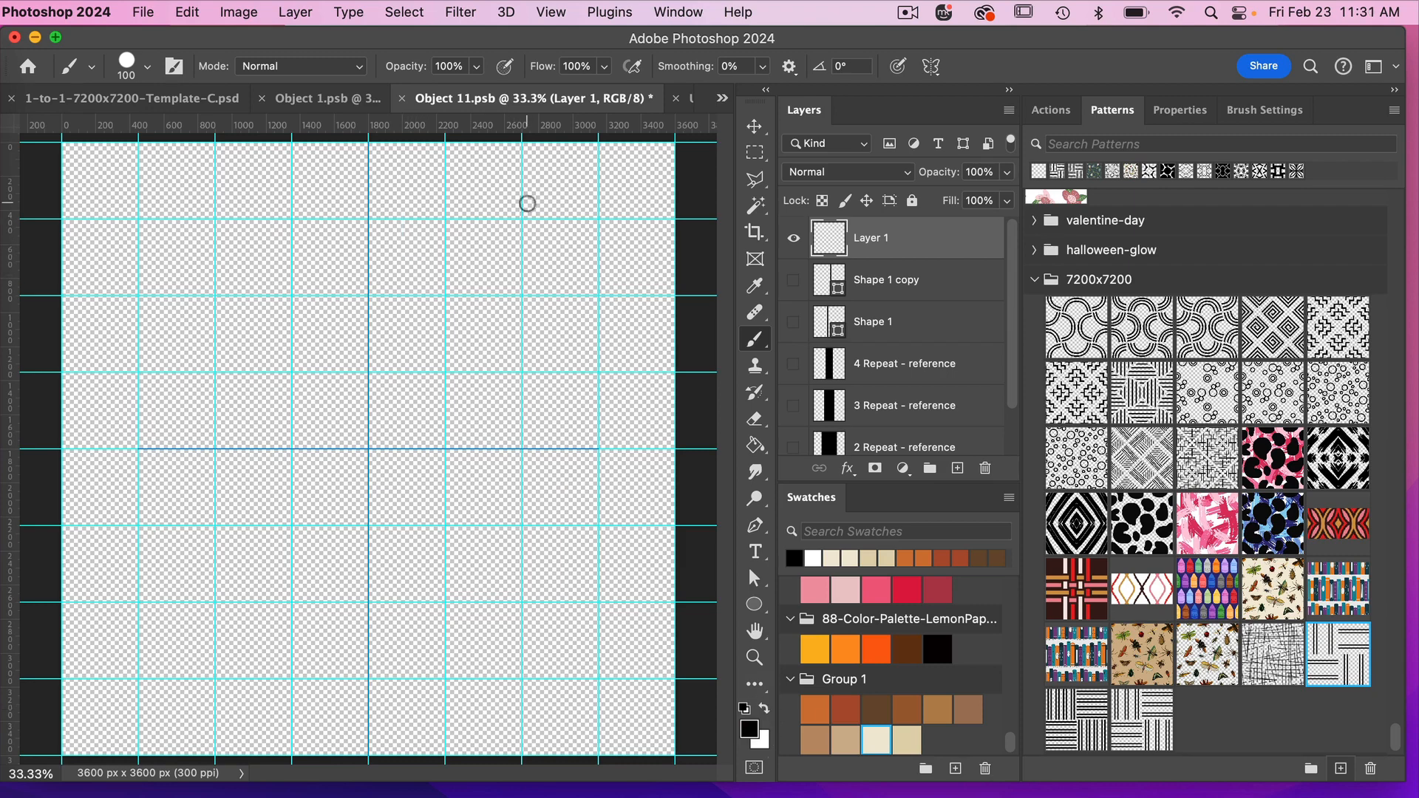
{"action": "left_click", "coordinate": [732, 66]}
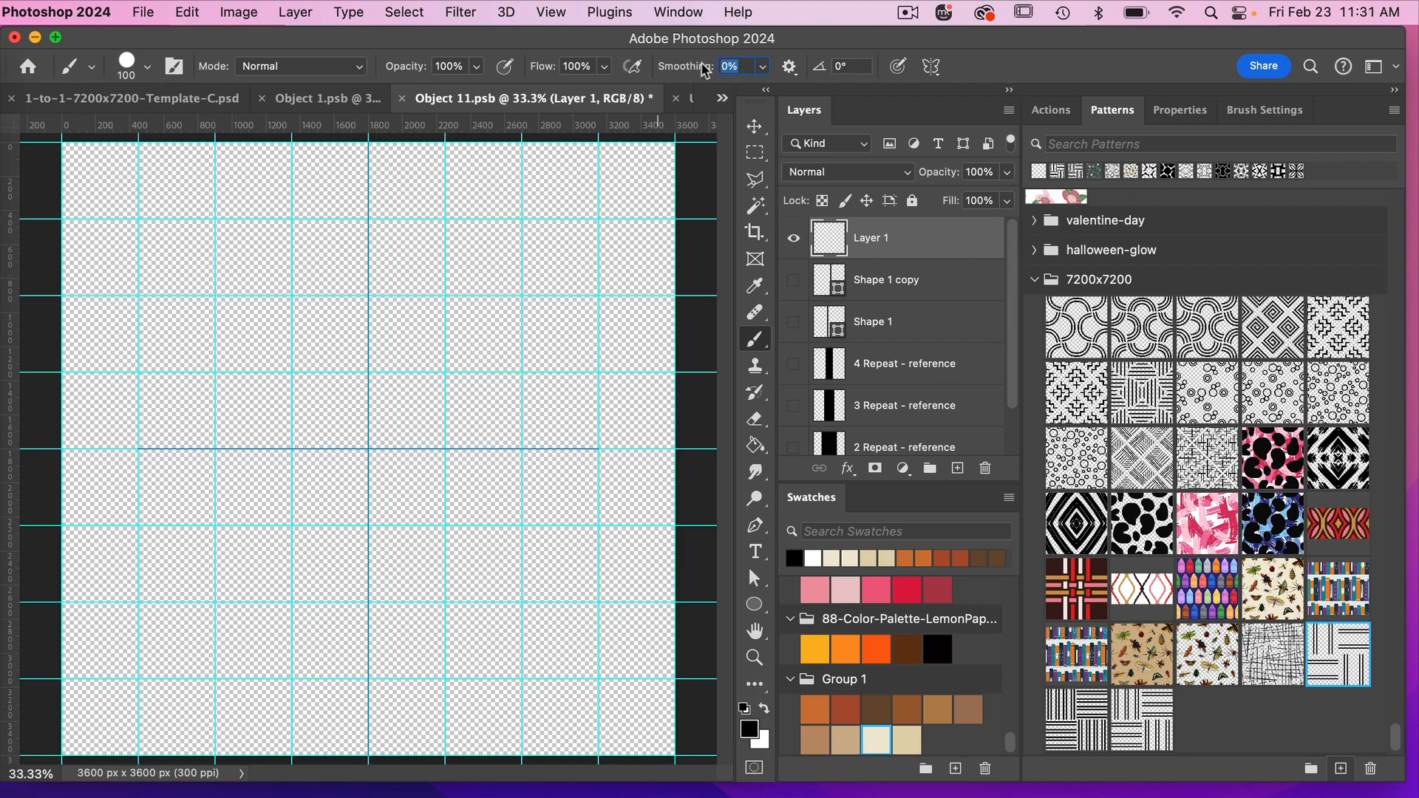
{"action": "type", "text": "100"}
{"action": "key", "text": "Return"}
Step: Paint a mirrored wavy line from the canvas centre to near the upper edge, add a shorter wavy line outside it, and save Object 11.psb
{"action": "mouse_move", "coordinate": [368, 449]}
{"action": "left_mouse_down"}
{"action": "mouse_move", "coordinate": [399, 383]}
{"action": "mouse_move", "coordinate": [414, 283]}
{"action": "mouse_move", "coordinate": [402, 173]}
{"action": "left_mouse_up"}
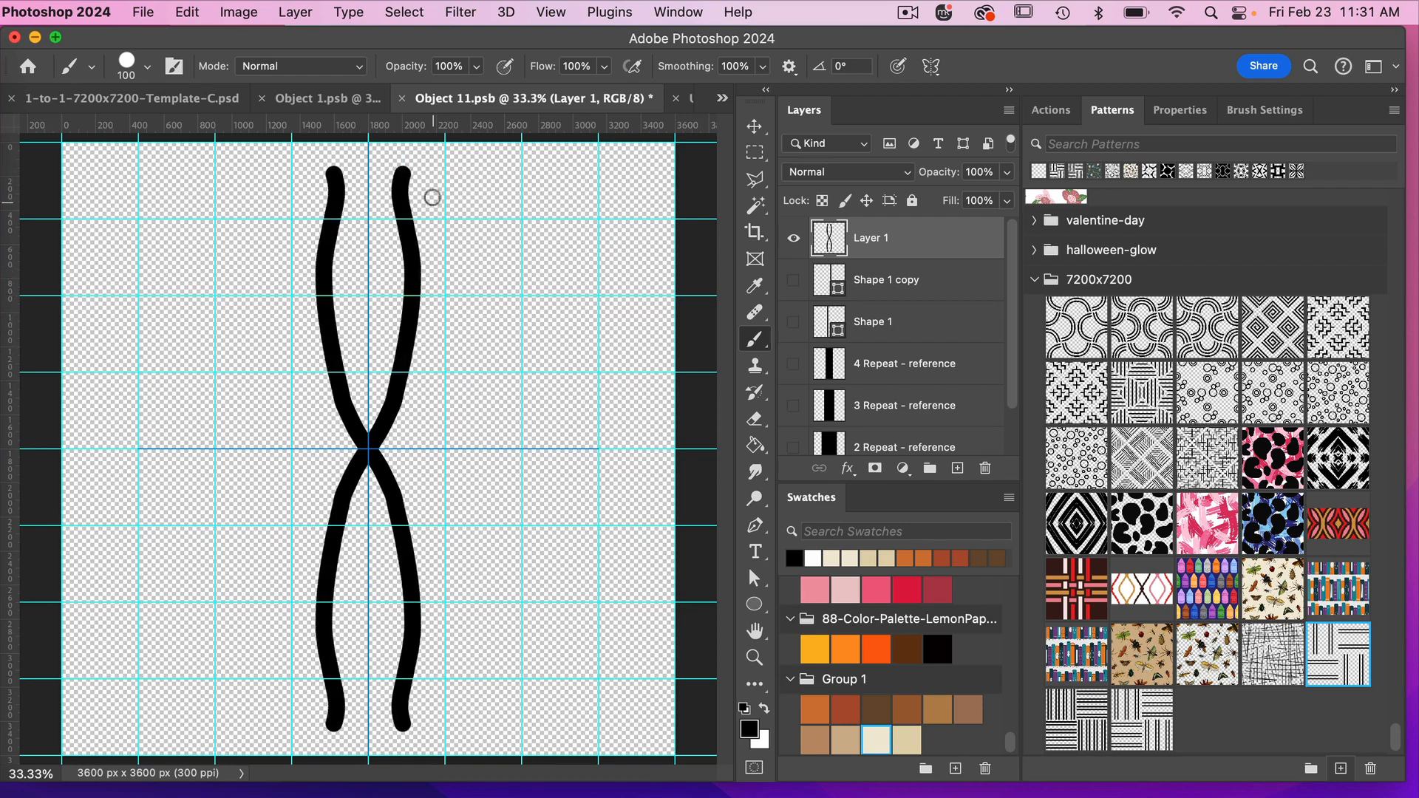
{"action": "mouse_move", "coordinate": [441, 348]}
{"action": "left_mouse_down"}
{"action": "mouse_move", "coordinate": [472, 281]}
{"action": "mouse_move", "coordinate": [453, 193]}
{"action": "mouse_move", "coordinate": [465, 164]}
{"action": "left_mouse_up"}
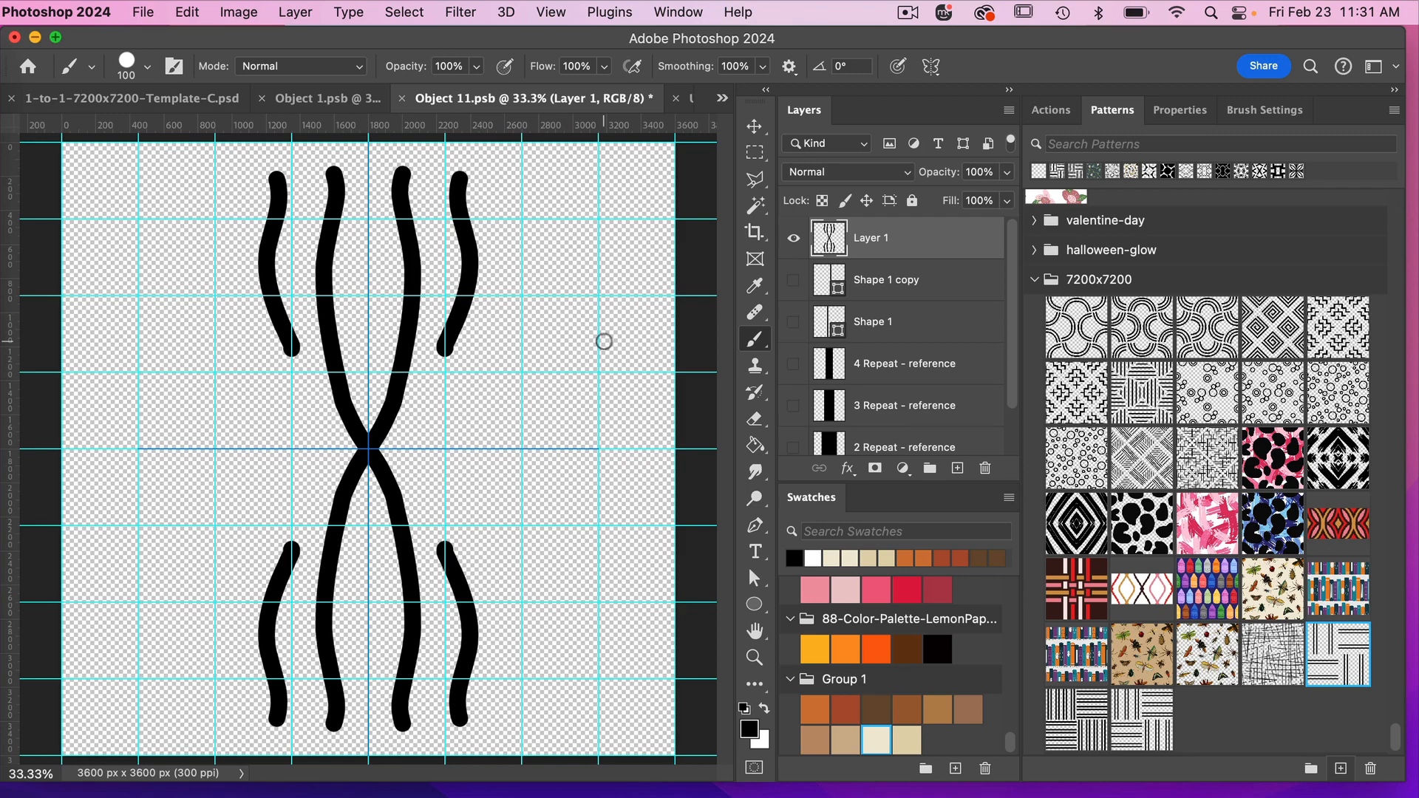
{"action": "key", "text": "super+s"}
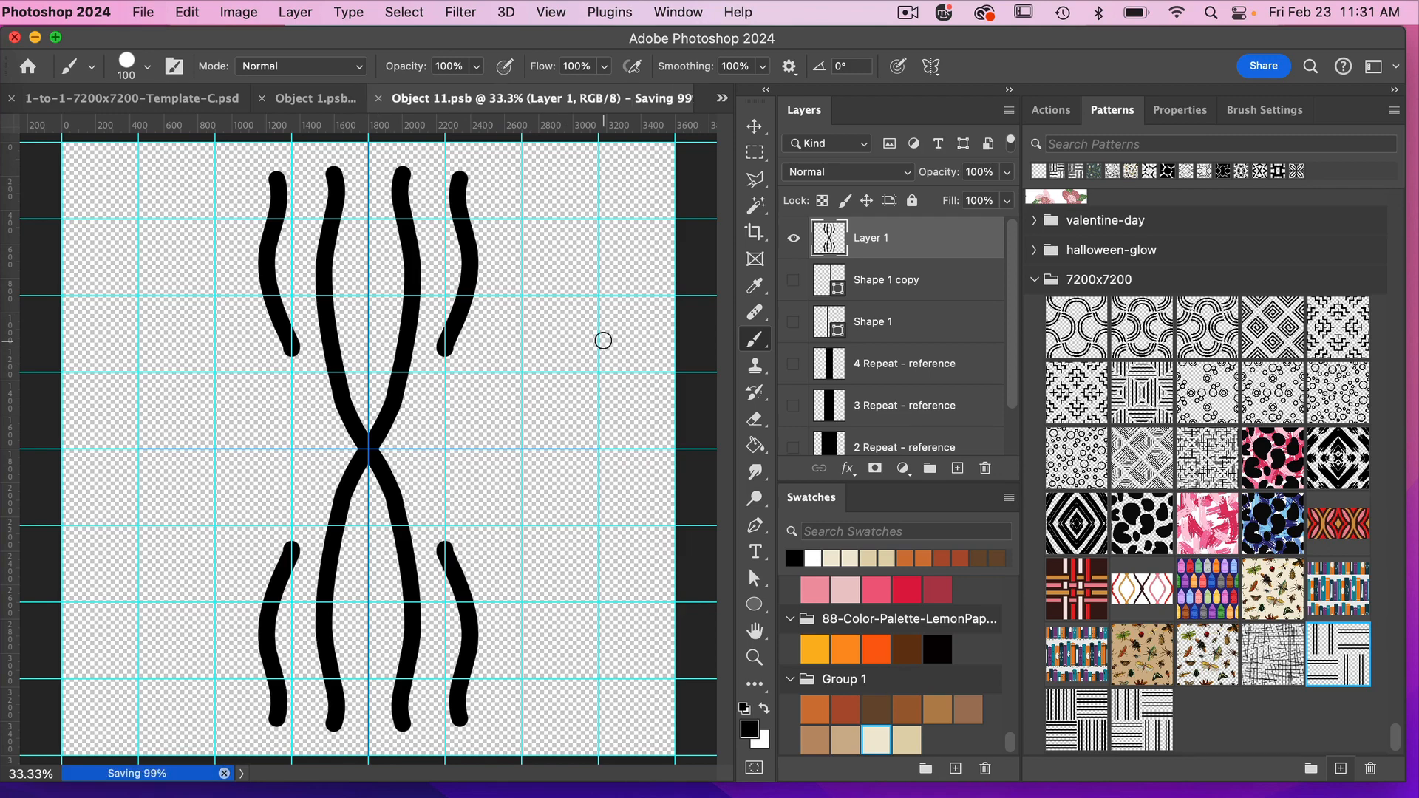
Step: In Object 1.psb, show the 2 Repeats group instead of 3-Repeats and save the file
{"action": "left_click", "coordinate": [332, 102]}
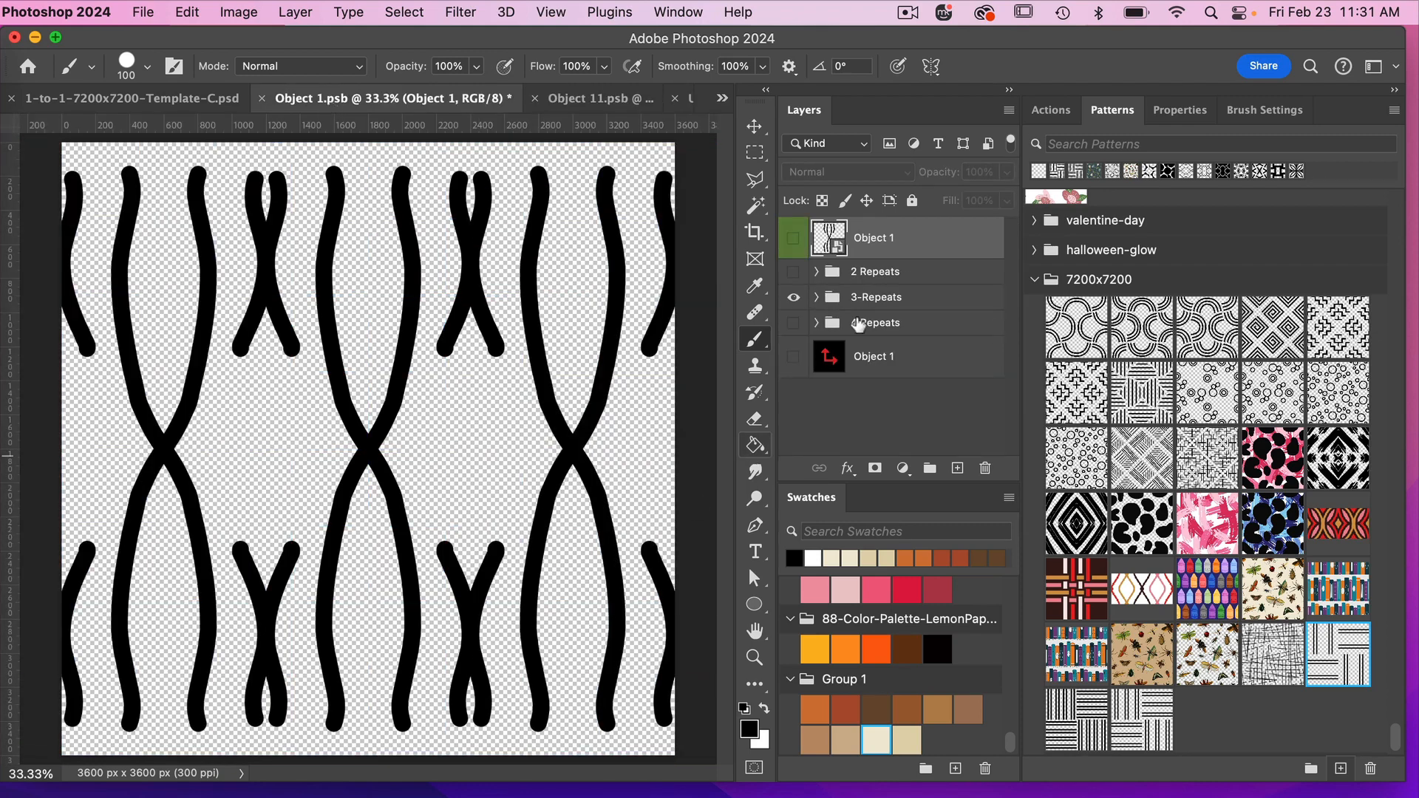
{"action": "left_click", "coordinate": [791, 301]}
{"action": "left_click", "coordinate": [793, 272]}
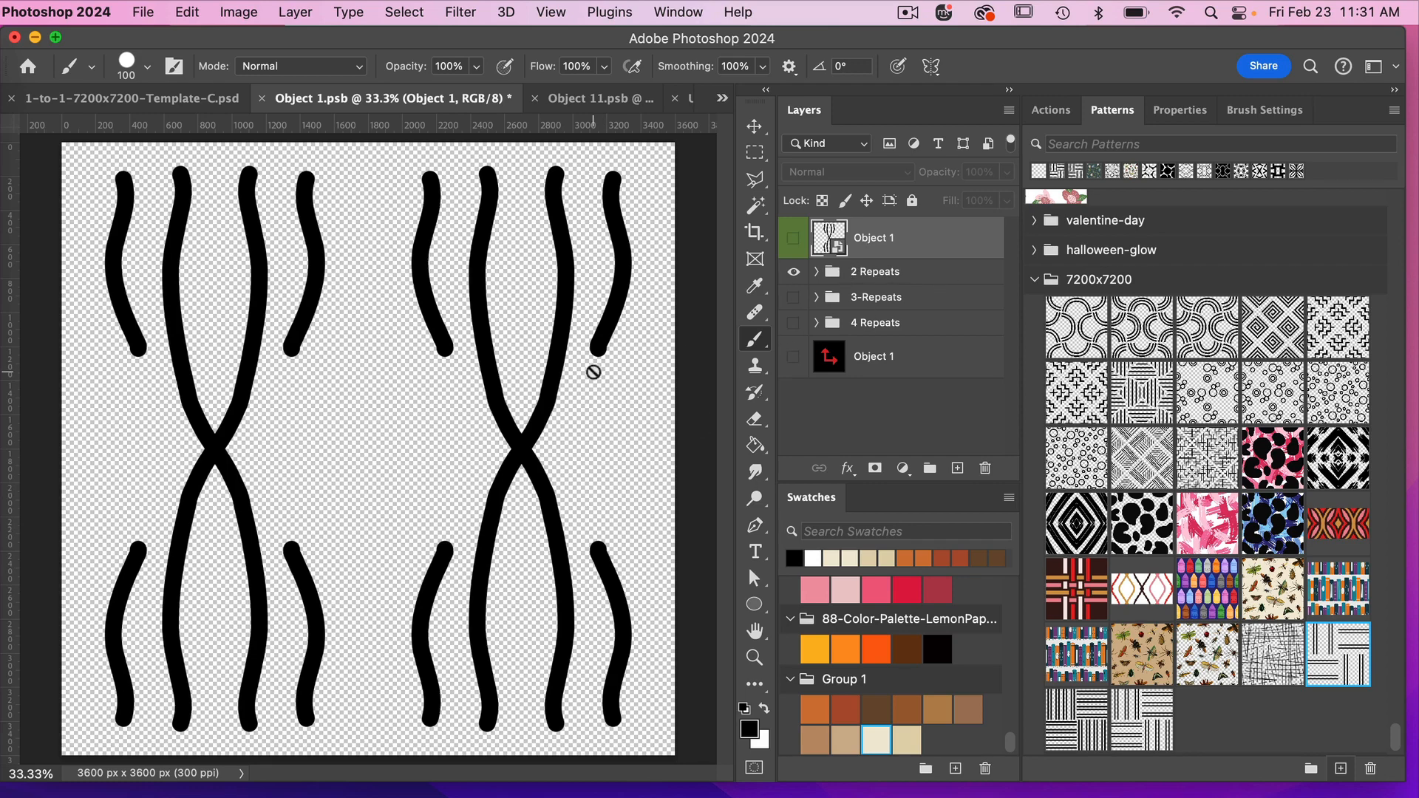
{"action": "key", "text": "super+s"}
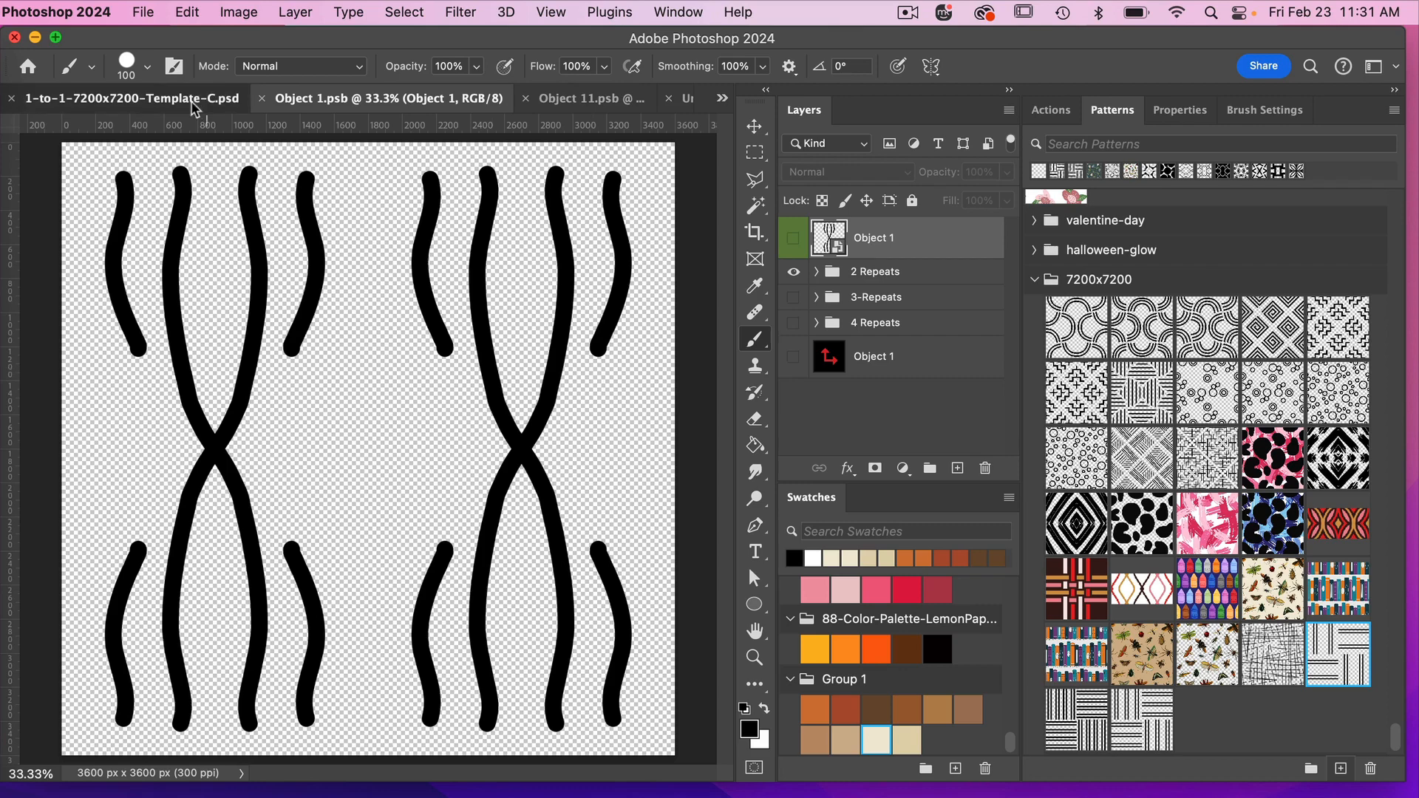
Step: Save the wavy-line tile in 1-to-1-7200x7200-Template-C.psd as a new pattern preset under its default name
{"action": "left_click", "coordinate": [140, 98]}
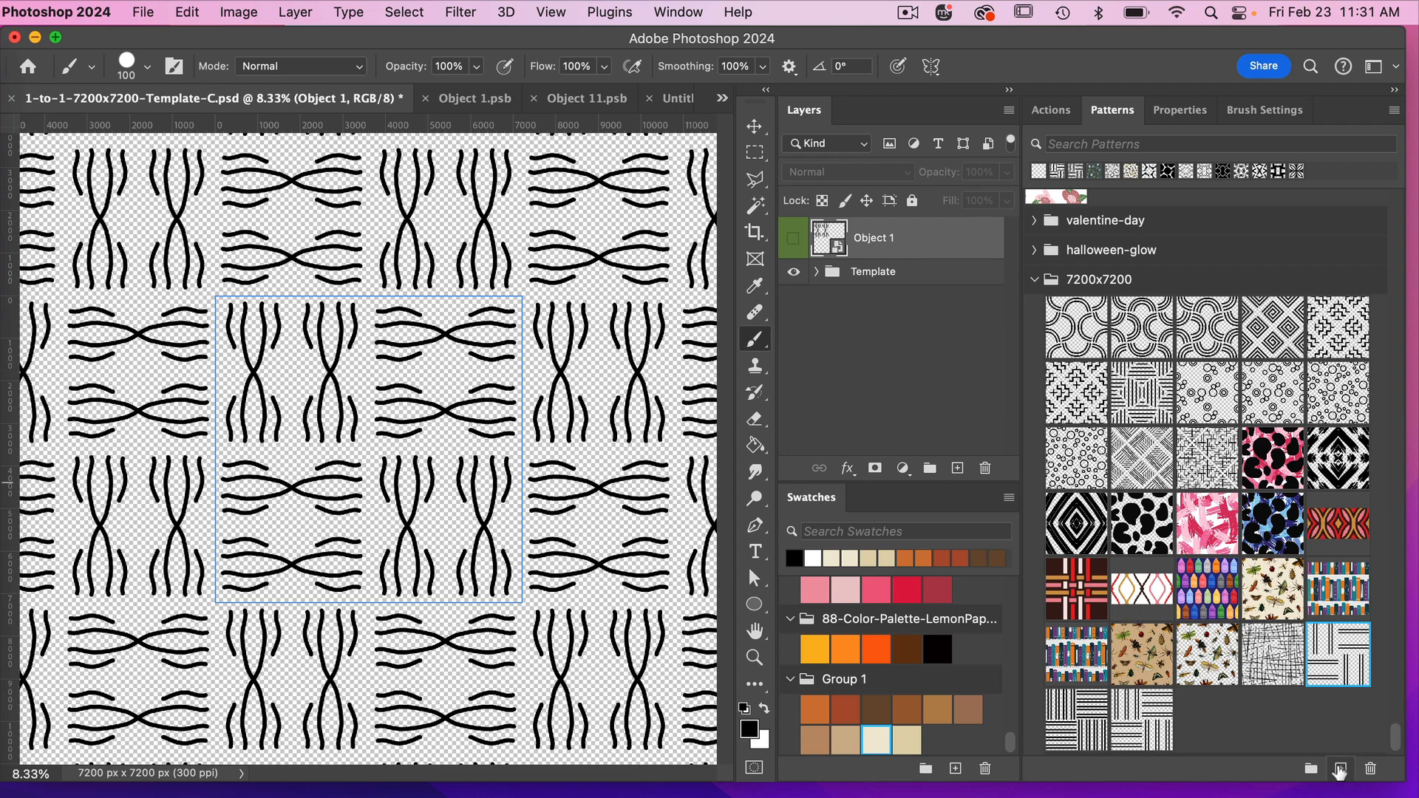
{"action": "left_click", "coordinate": [1339, 769]}
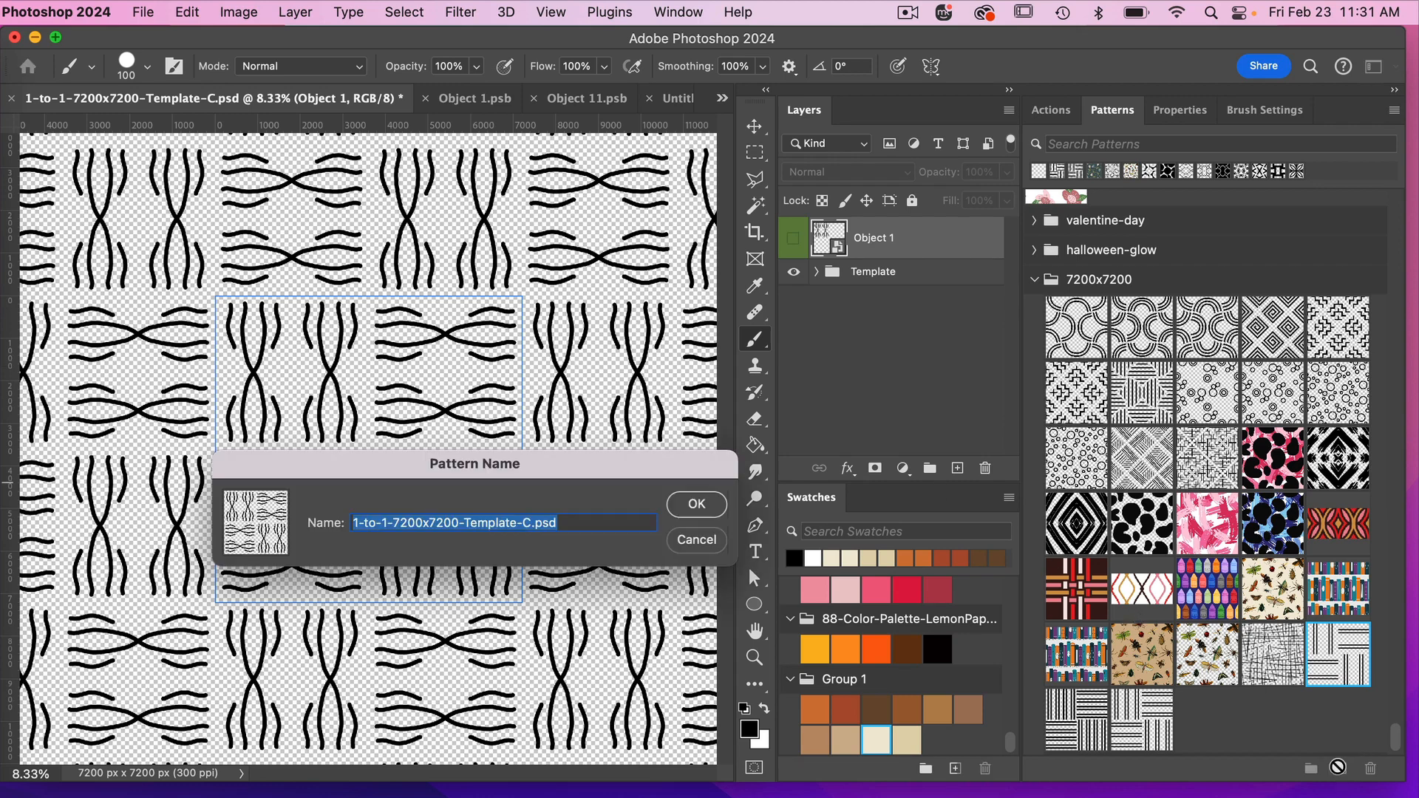
{"action": "left_click", "coordinate": [695, 505]}
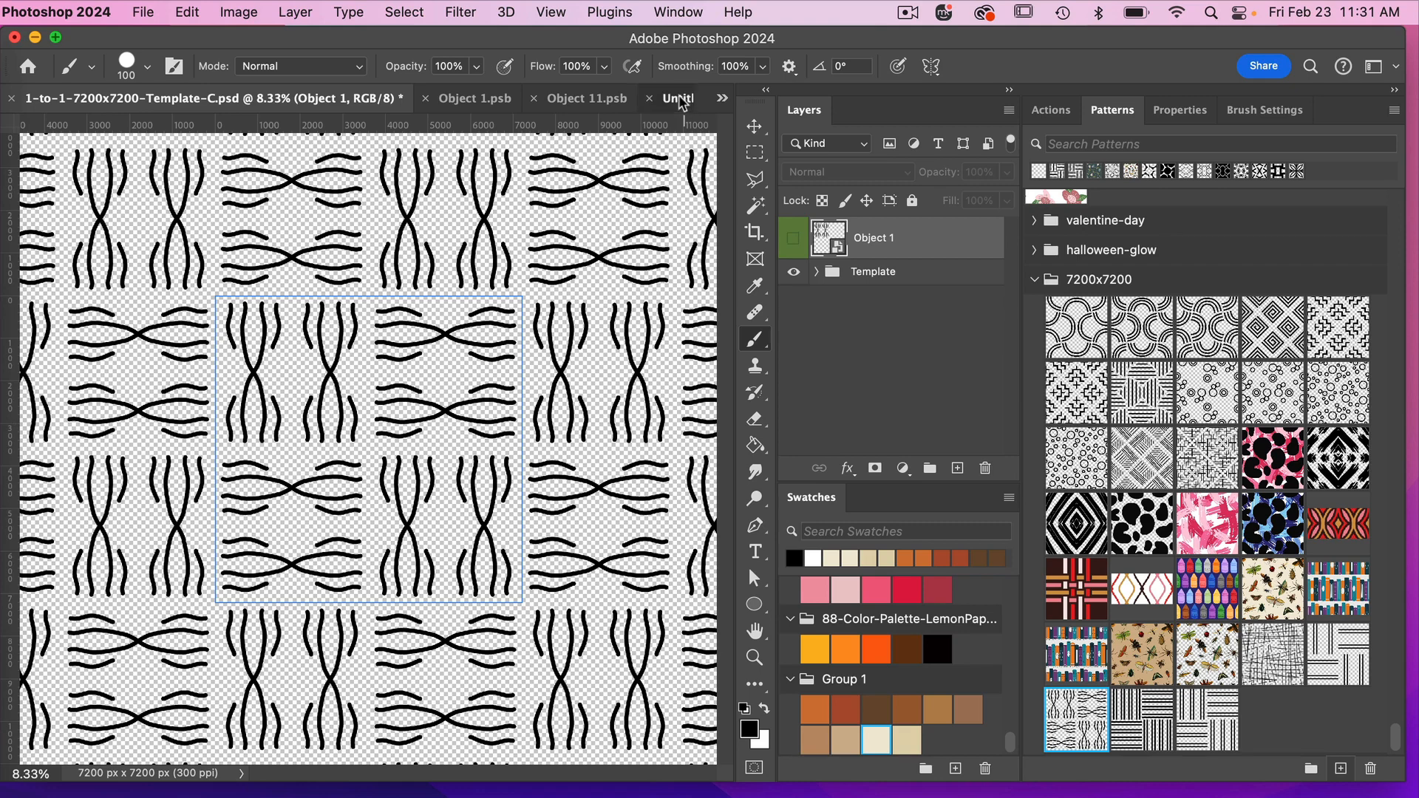
Step: In the Untitled-1 document, apply the new wavy-line pattern to Pattern Fill 1
{"action": "left_click", "coordinate": [677, 99]}
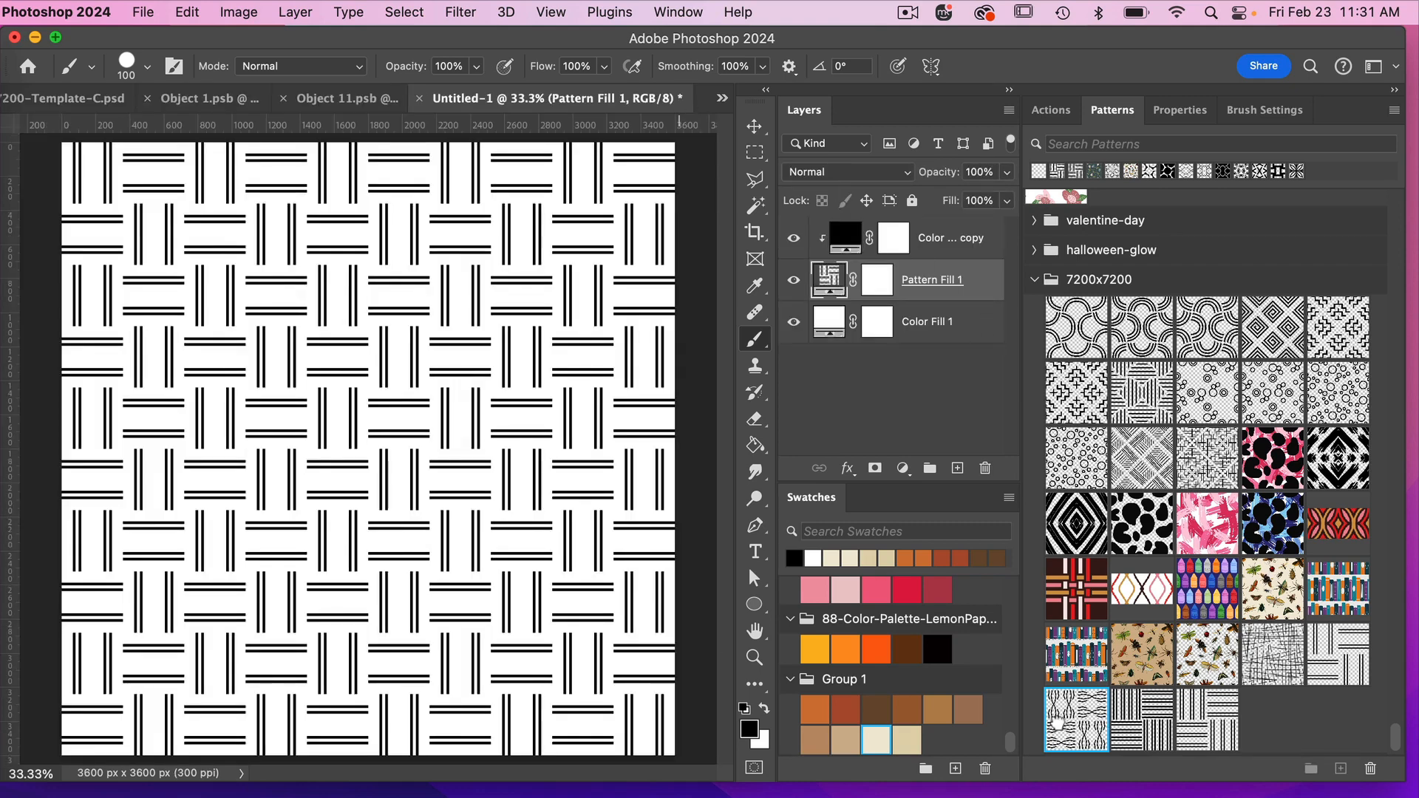
{"action": "left_click", "coordinate": [1057, 722]}
Step: Recolour the Color Fill 1 background dark teal and the clipped colour fill copy light aqua, using the Cyan-Blue-Green-Basic swatches
{"action": "left_click", "coordinate": [944, 338]}
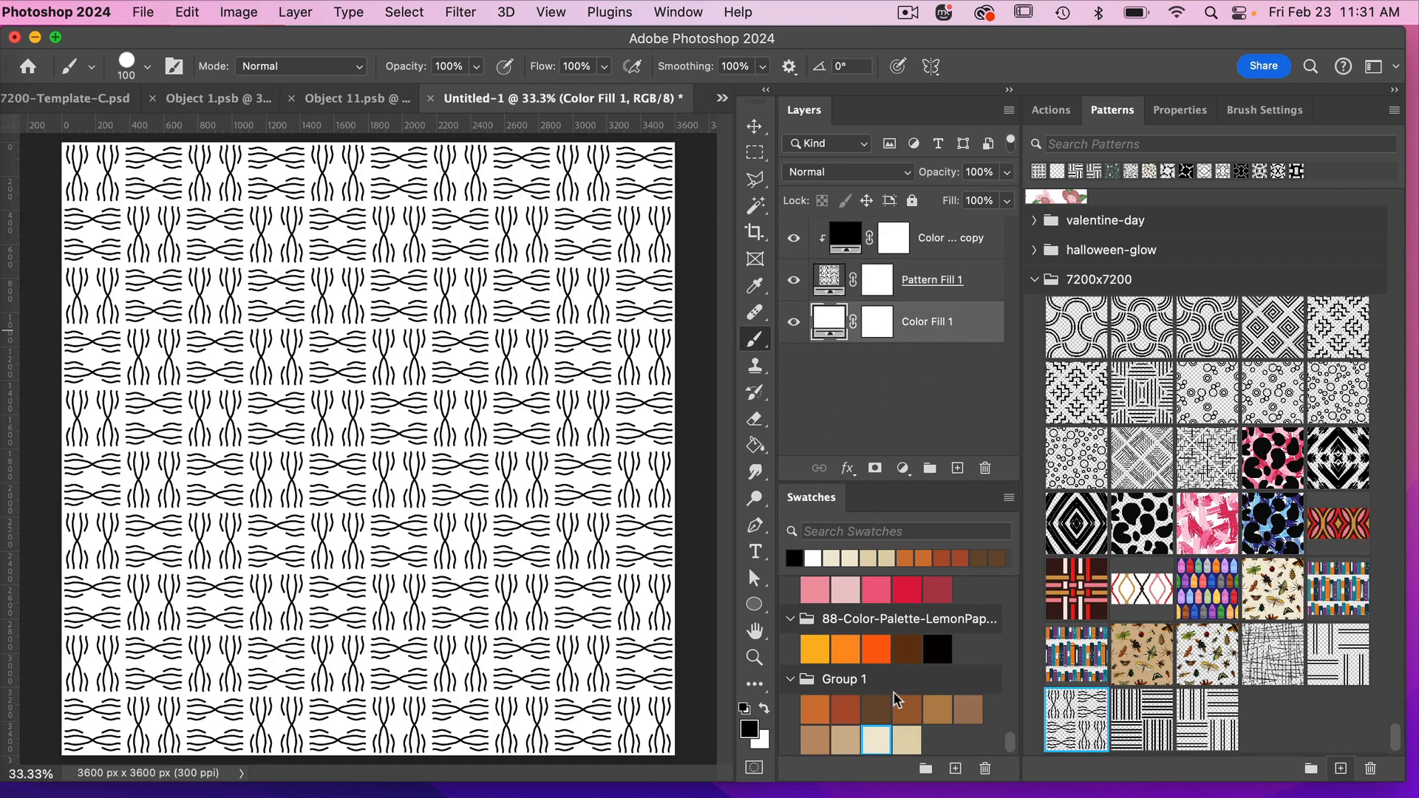
{"action": "scroll", "coordinate": [887, 665], "scroll_direction": "up", "scroll_amount": 5}
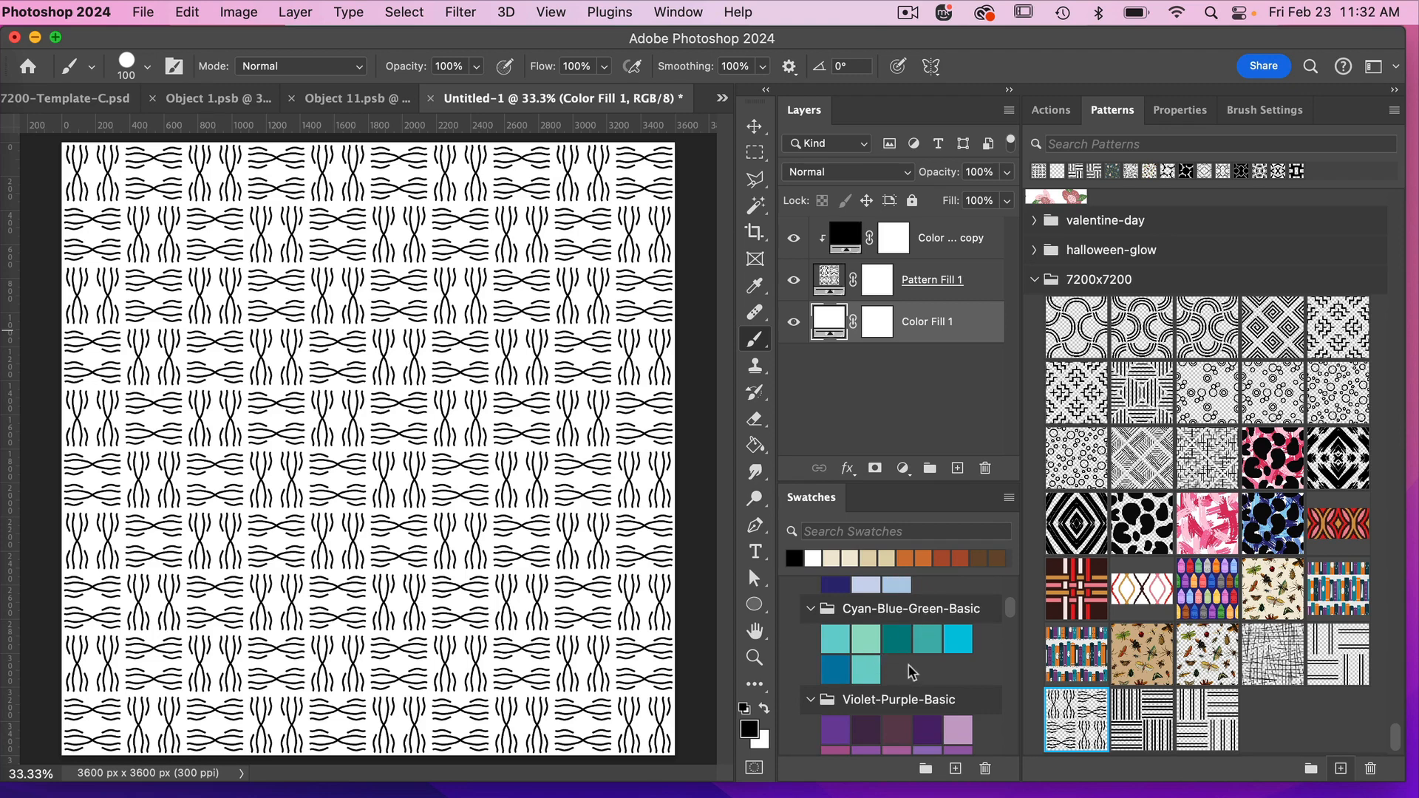
{"action": "left_click", "coordinate": [896, 638]}
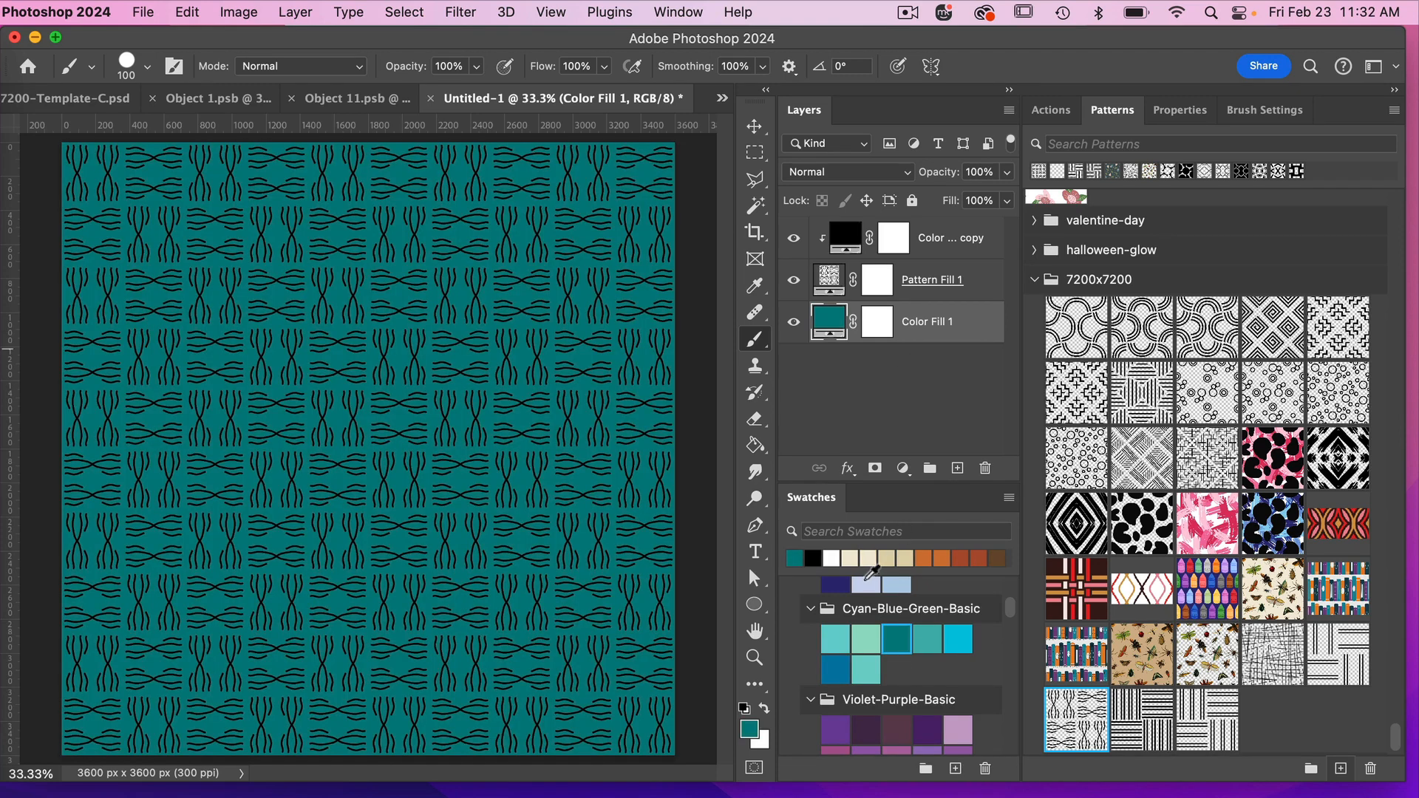
{"action": "left_click", "coordinate": [933, 235]}
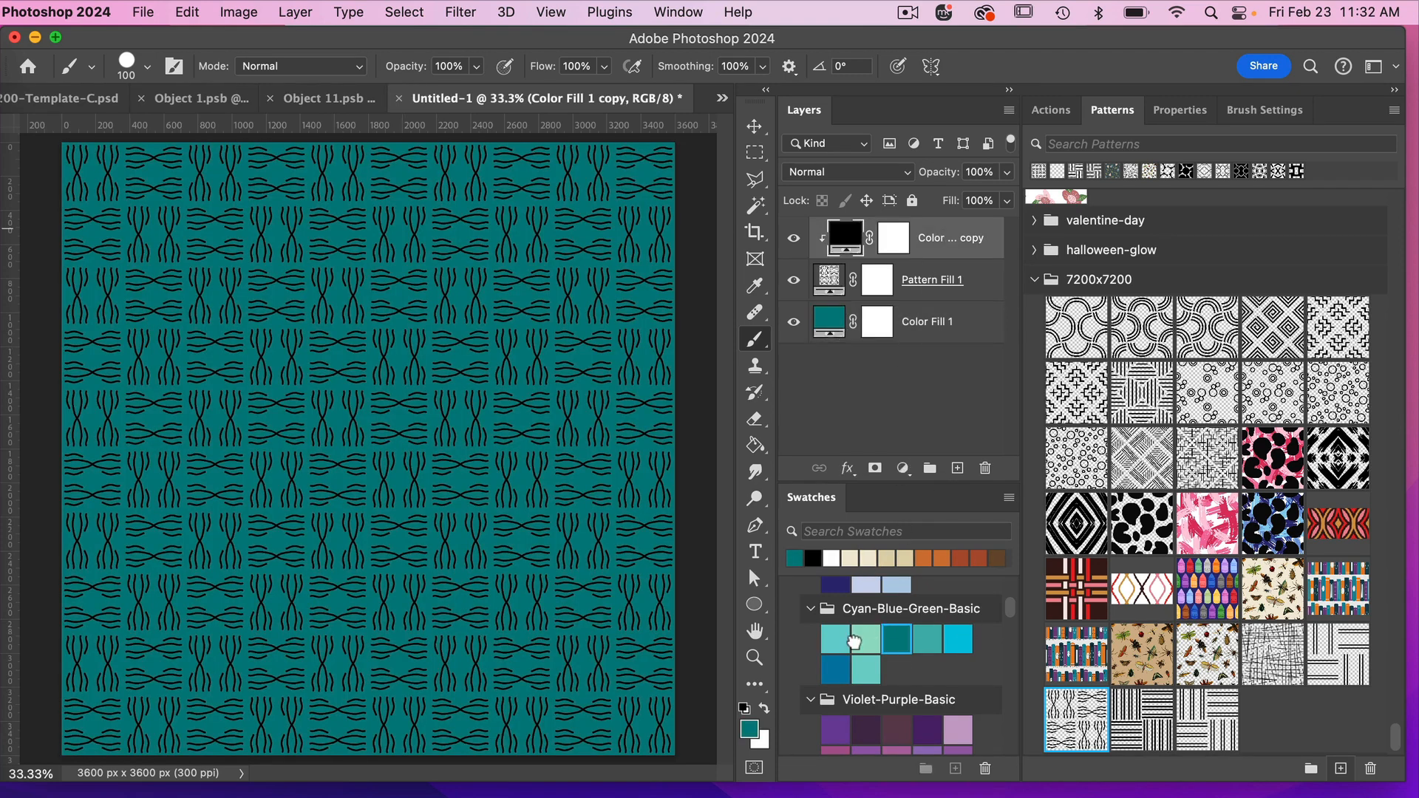
{"action": "left_click", "coordinate": [863, 638]}
{"action": "left_click", "coordinate": [835, 642]}
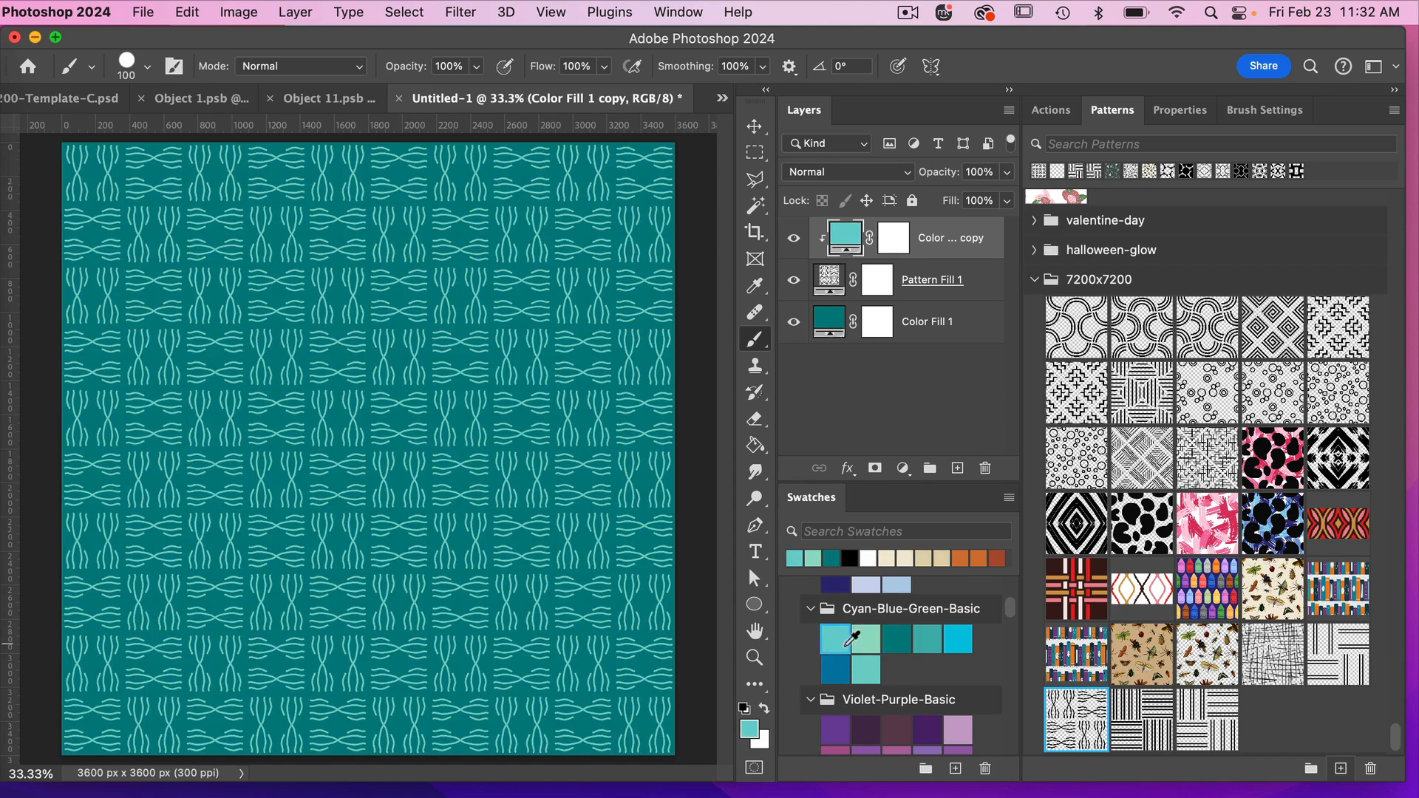
{"action": "left_click", "coordinate": [863, 673]}
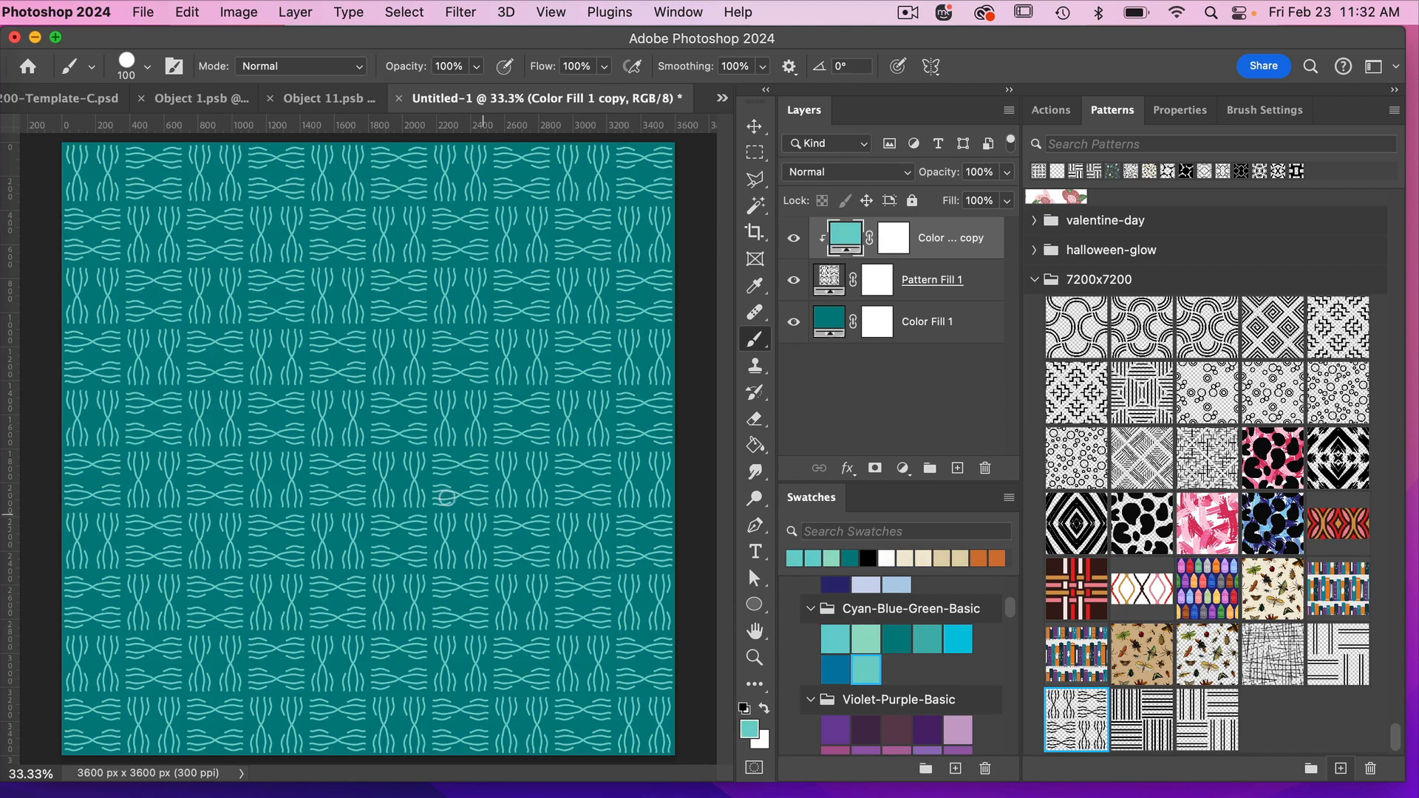